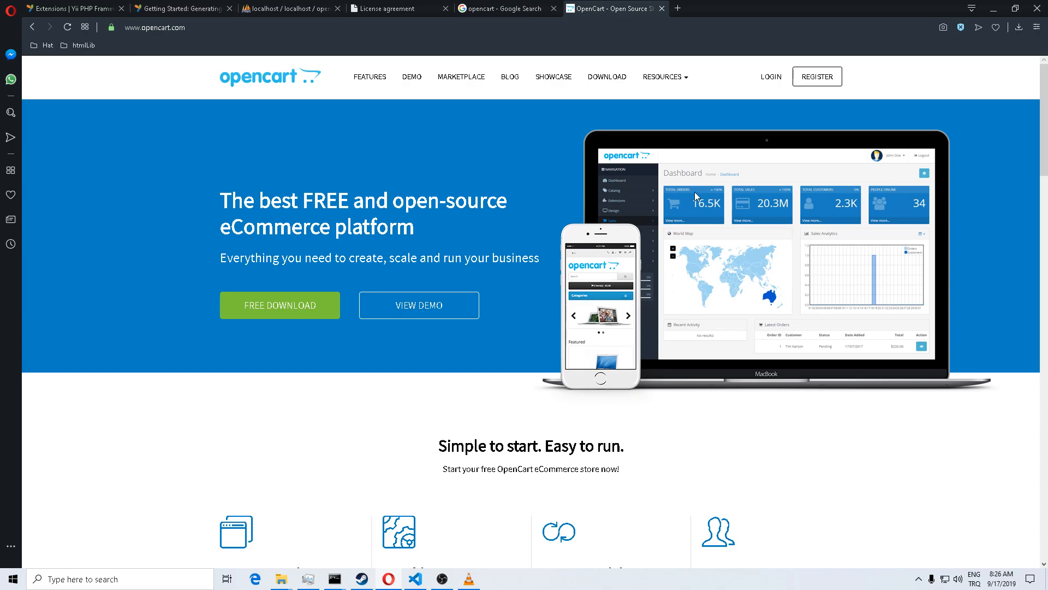
Step: Go from opencart.com to the Downloads page offering OpenCart version 3.0.3.2
scroll(622, 235, down, 1)
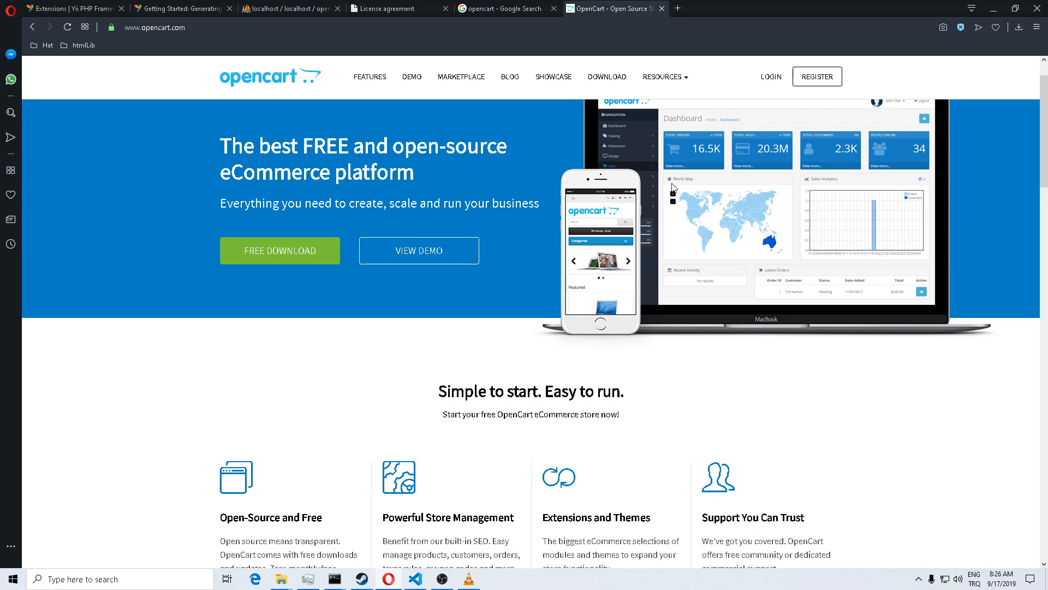
scroll(673, 185, up, 1)
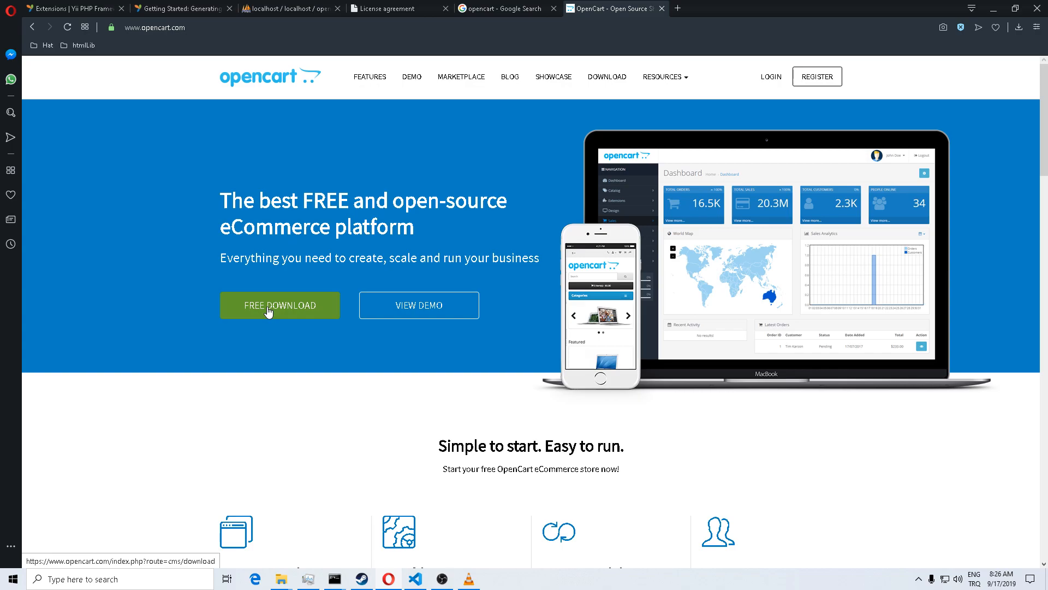
click(224, 30)
click(224, 30)
drag(211, 29, 102, 24)
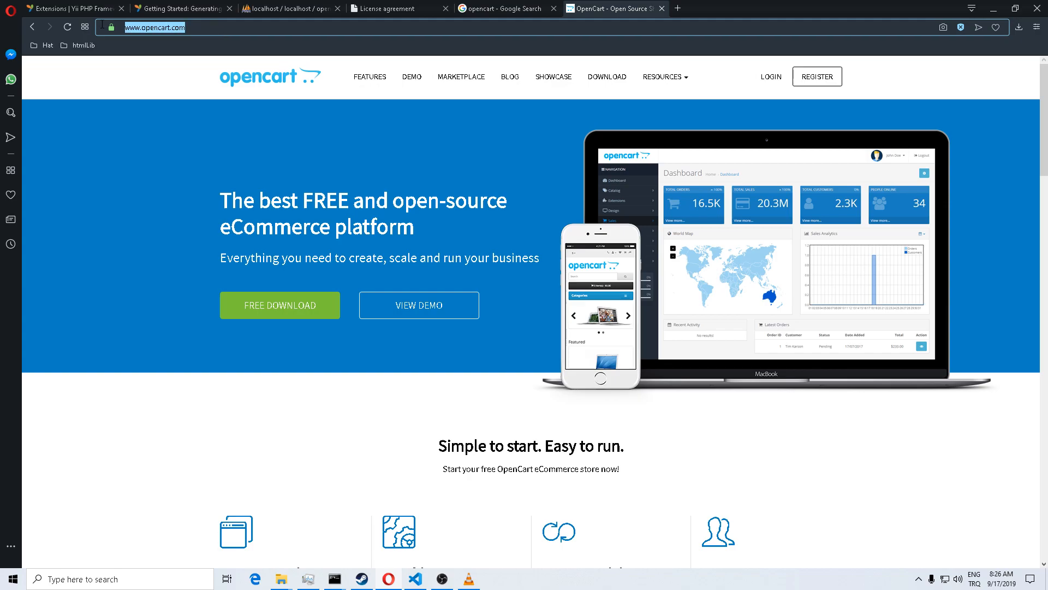
click(278, 316)
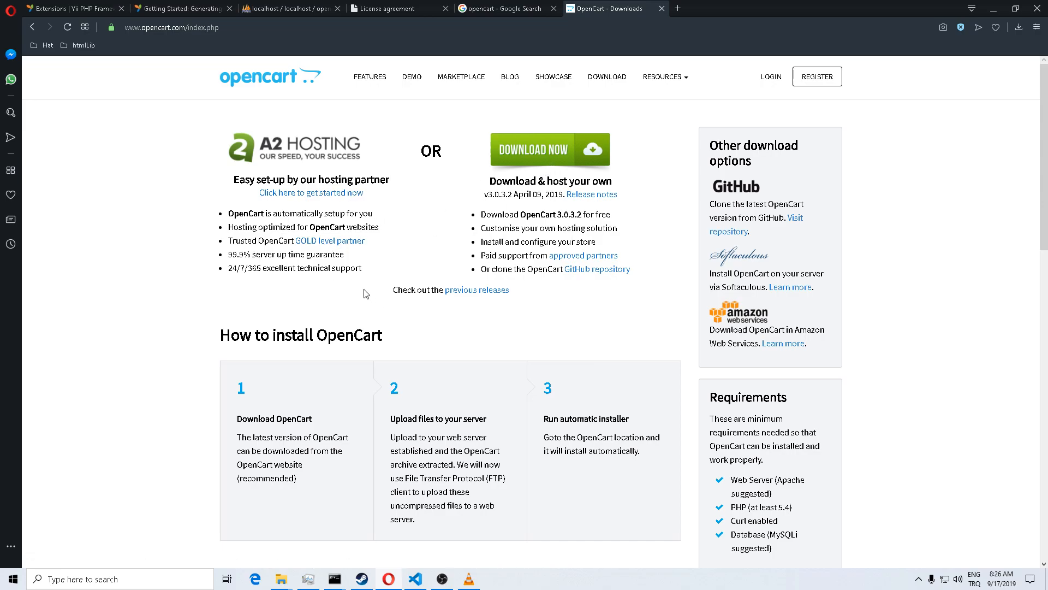
drag(558, 214, 586, 215)
click(525, 255)
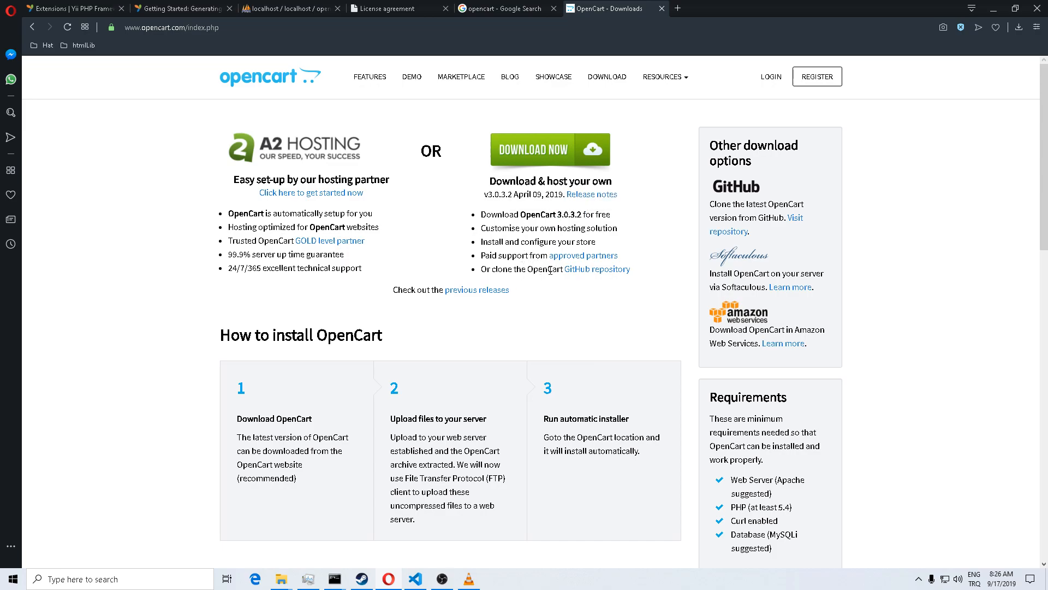
Step: Download the opencart/opencart GitHub repository as a ZIP archive
click(583, 275)
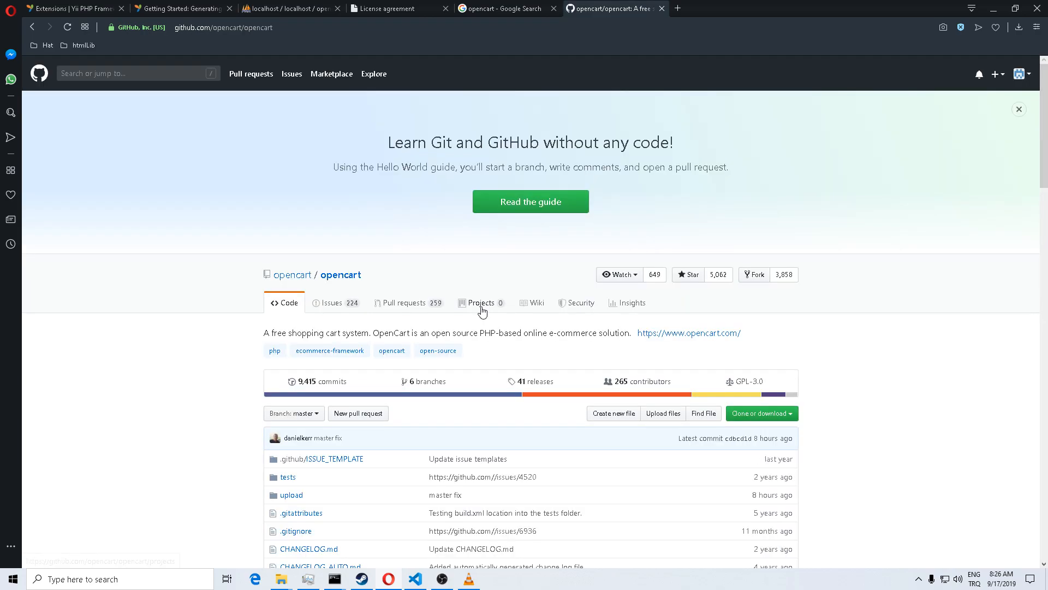
scroll(761, 416, down, 2)
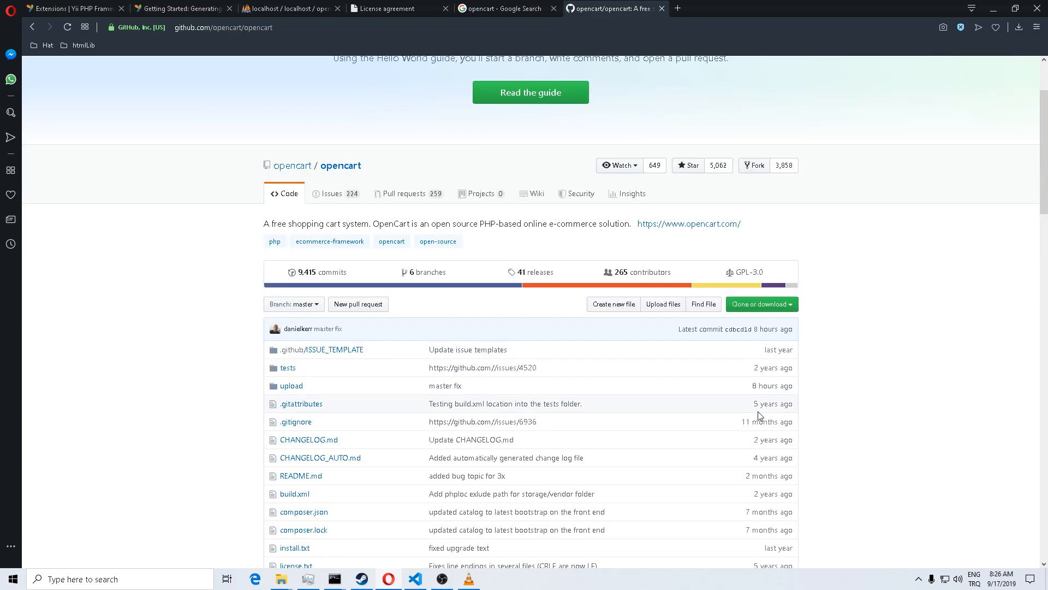
click(785, 307)
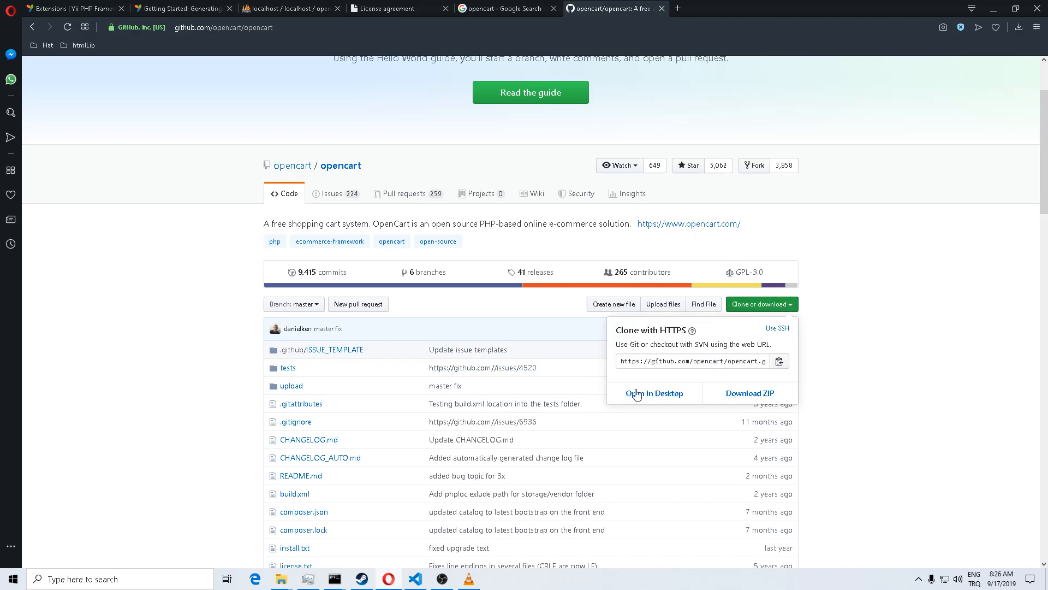
click(743, 396)
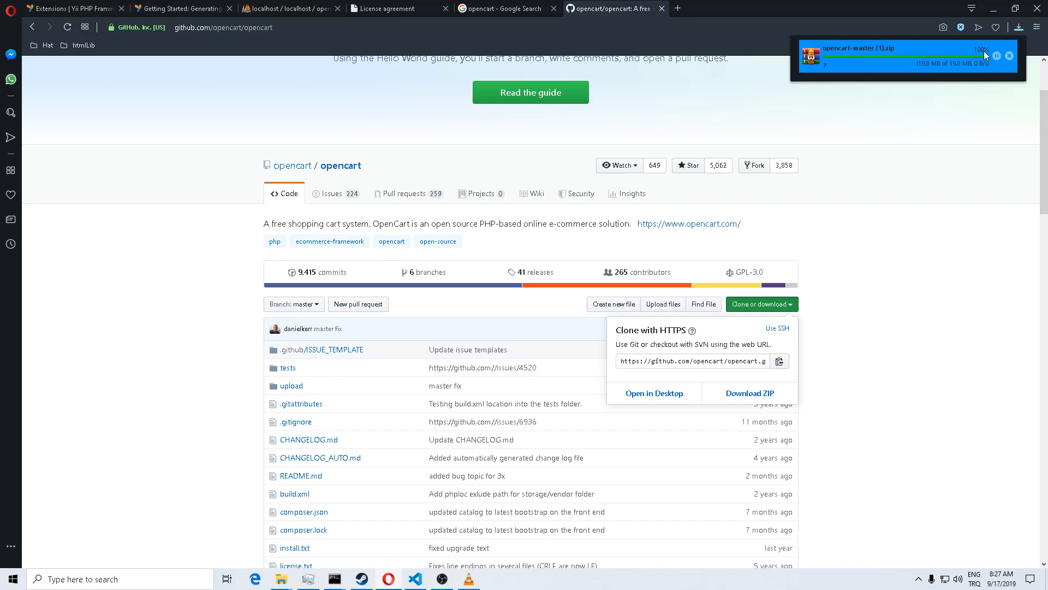
Step: Show Opera's recent downloads list and select the finished opencart-master.zip
click(972, 111)
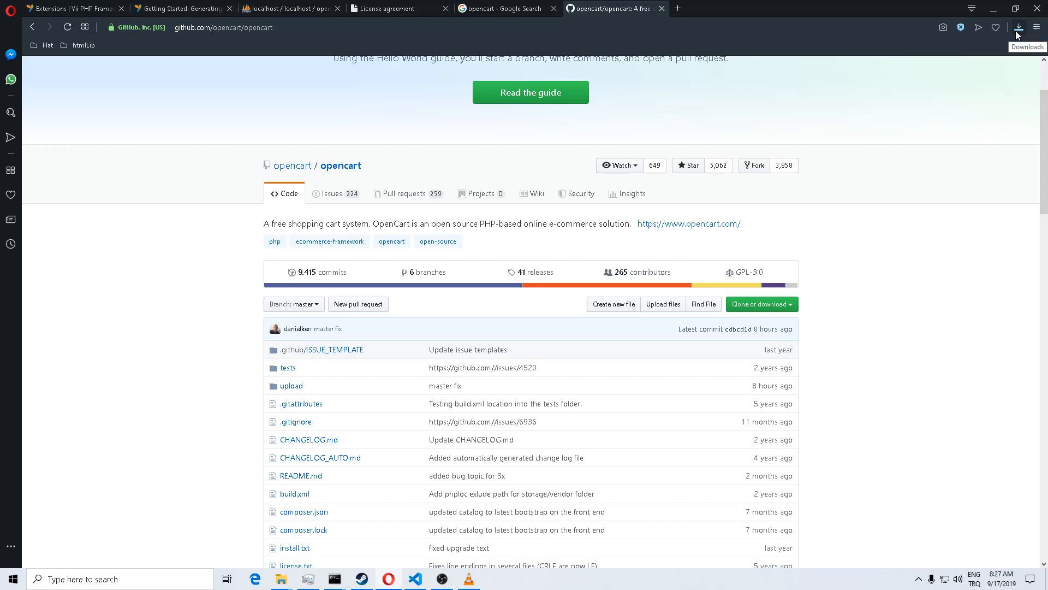
click(1019, 30)
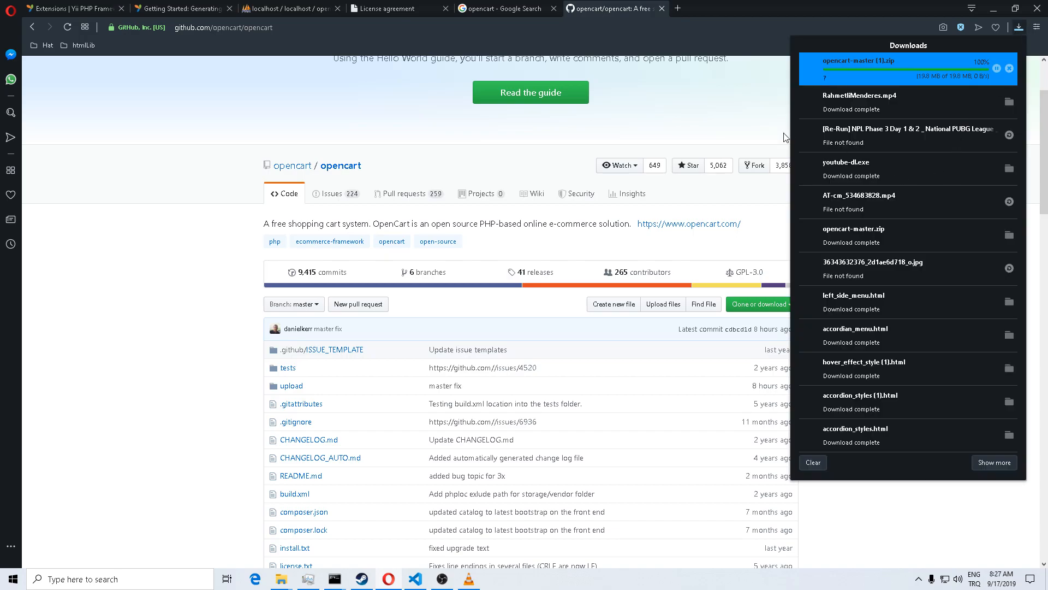
click(747, 118)
click(1018, 27)
click(752, 86)
click(1018, 27)
click(870, 231)
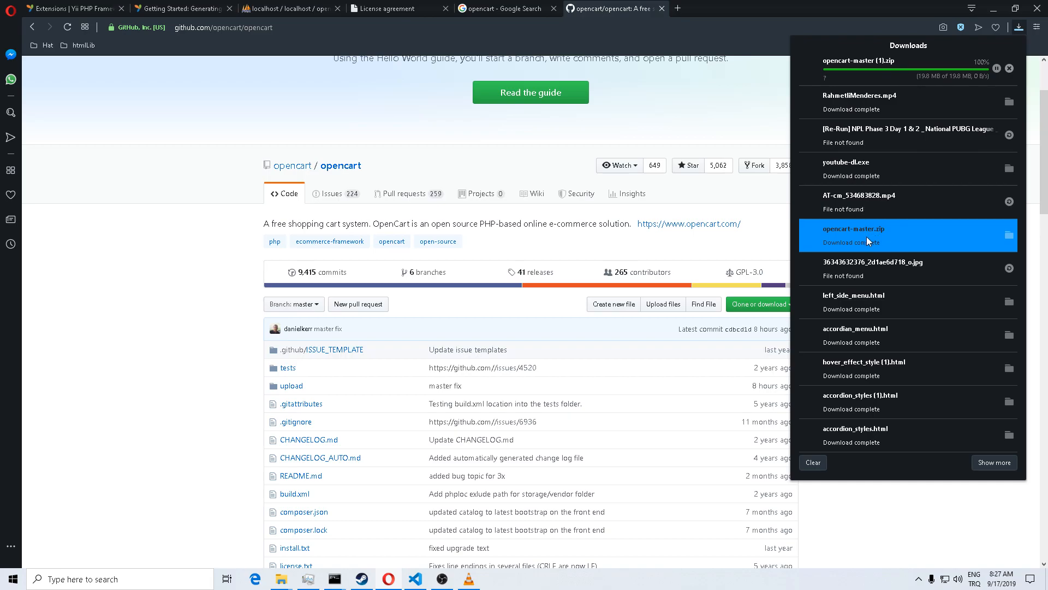
double_click(867, 237)
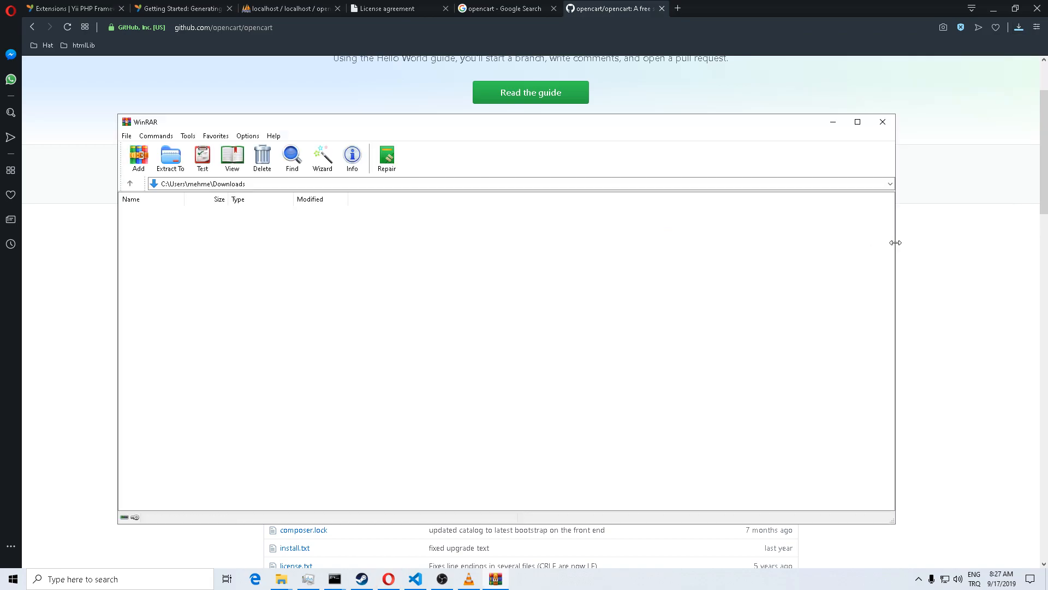
click(170, 158)
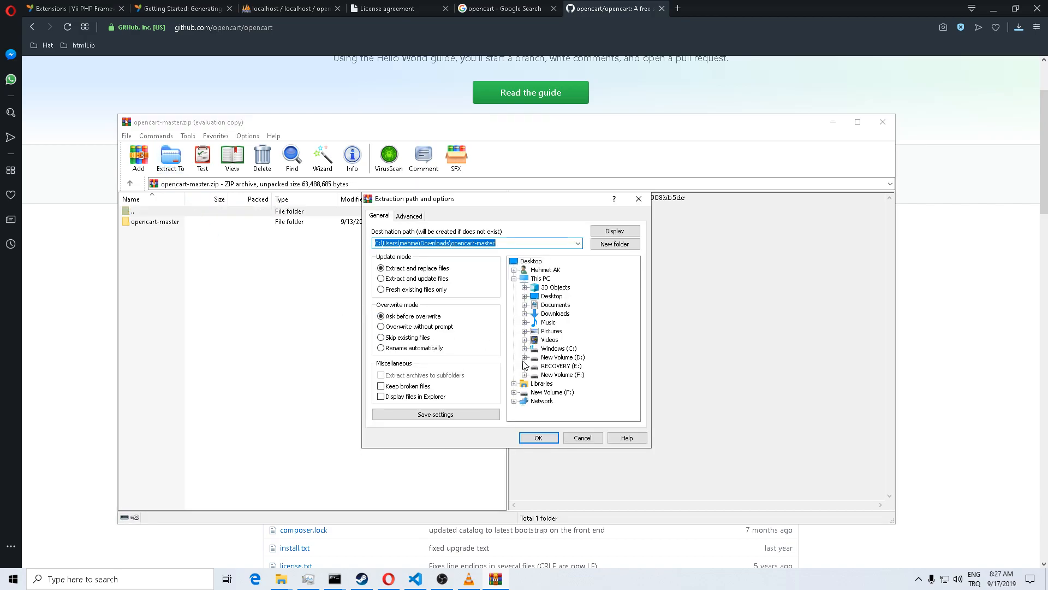
click(524, 358)
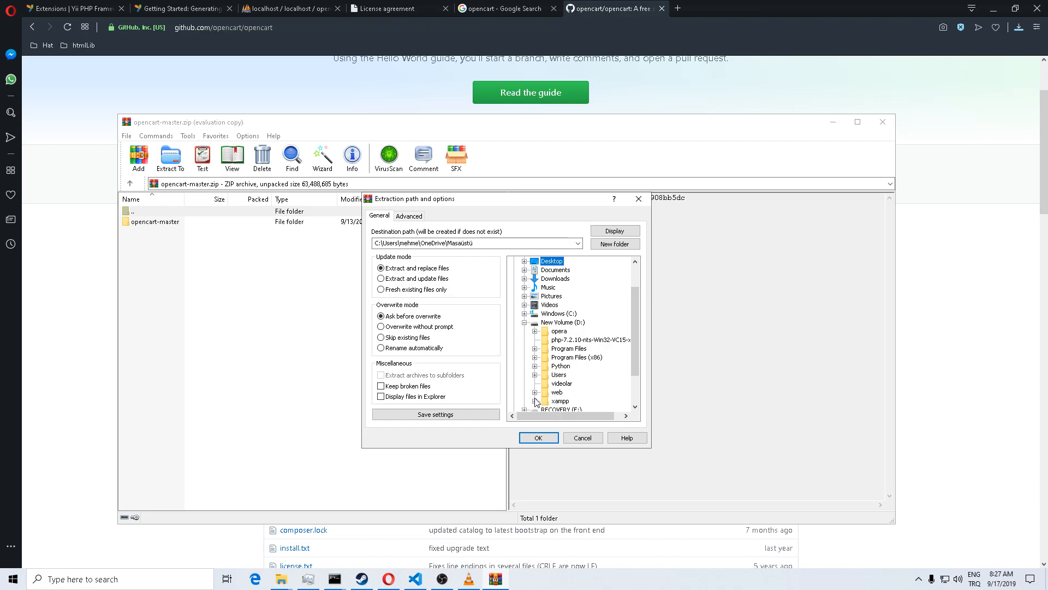
scroll(539, 397, down, 1)
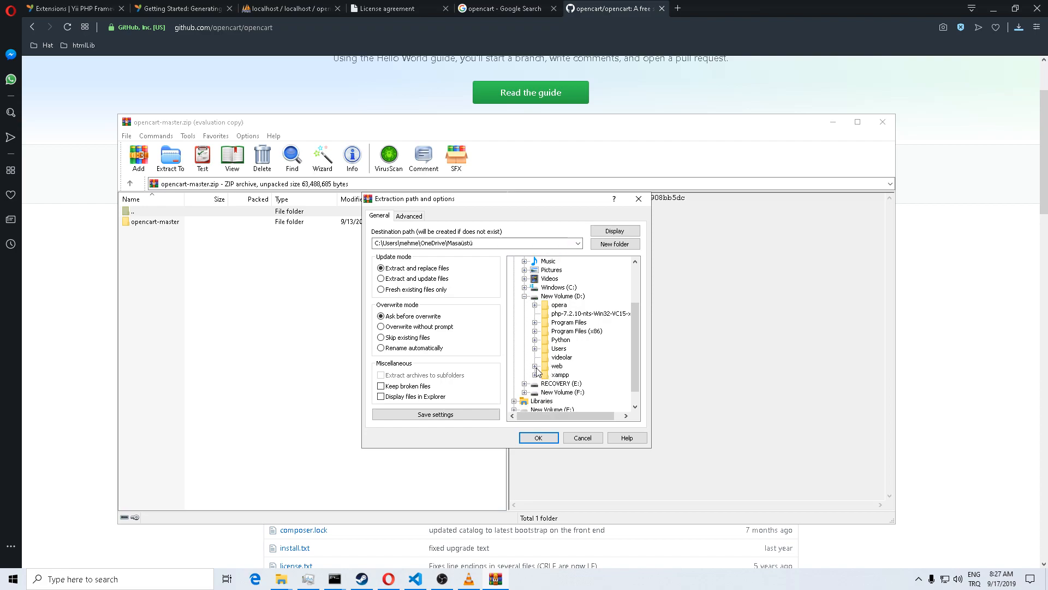
click(535, 367)
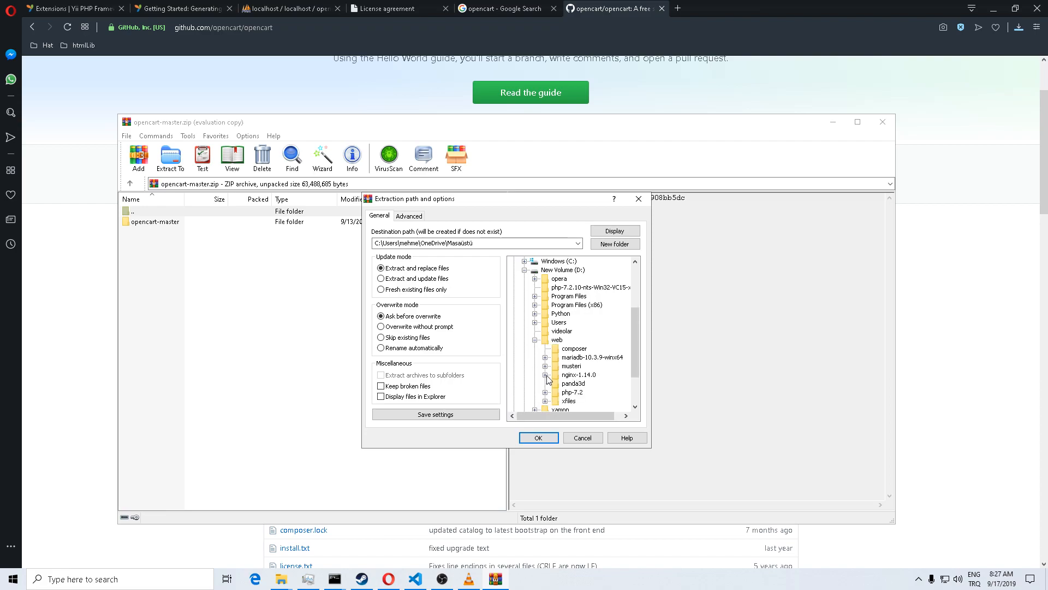
click(546, 375)
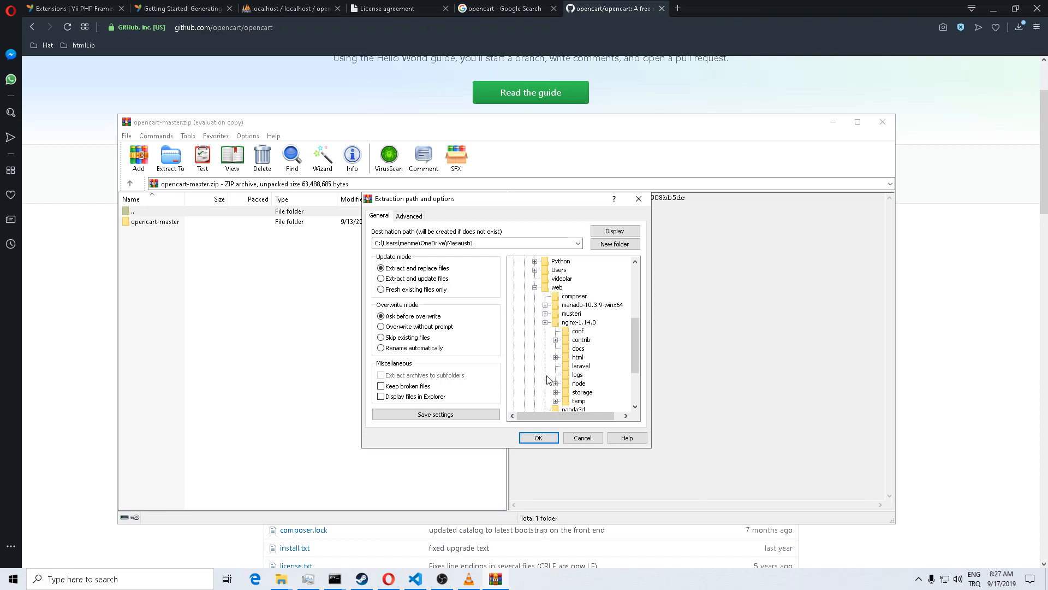
click(558, 365)
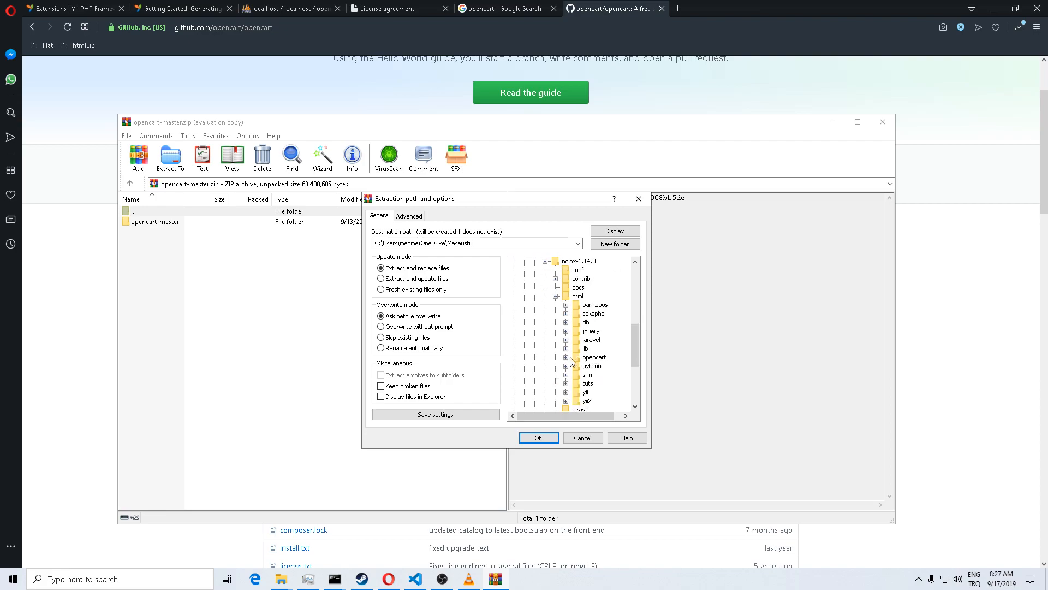
click(577, 357)
click(566, 358)
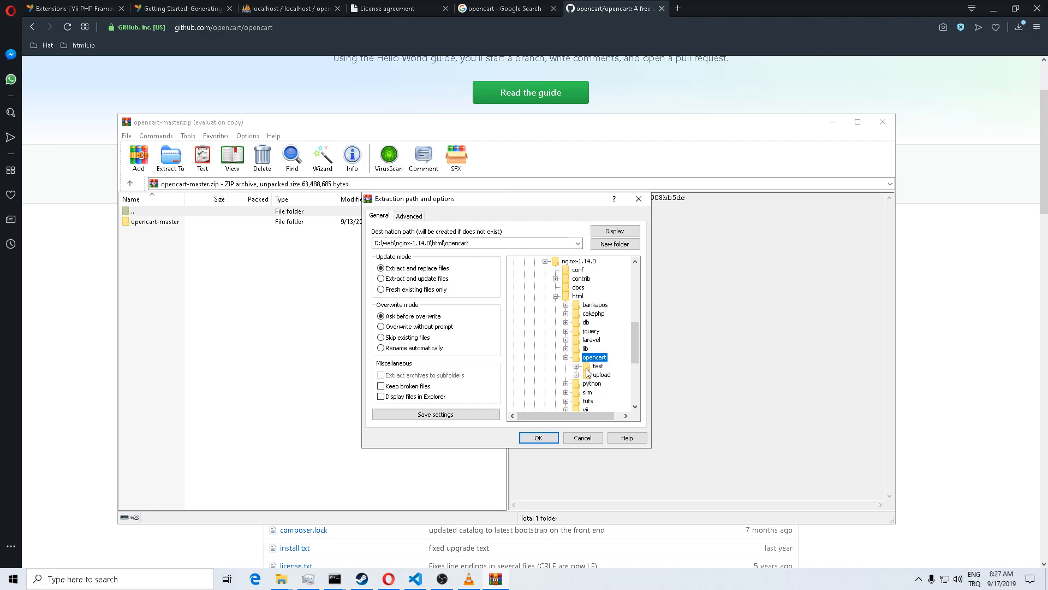
click(586, 368)
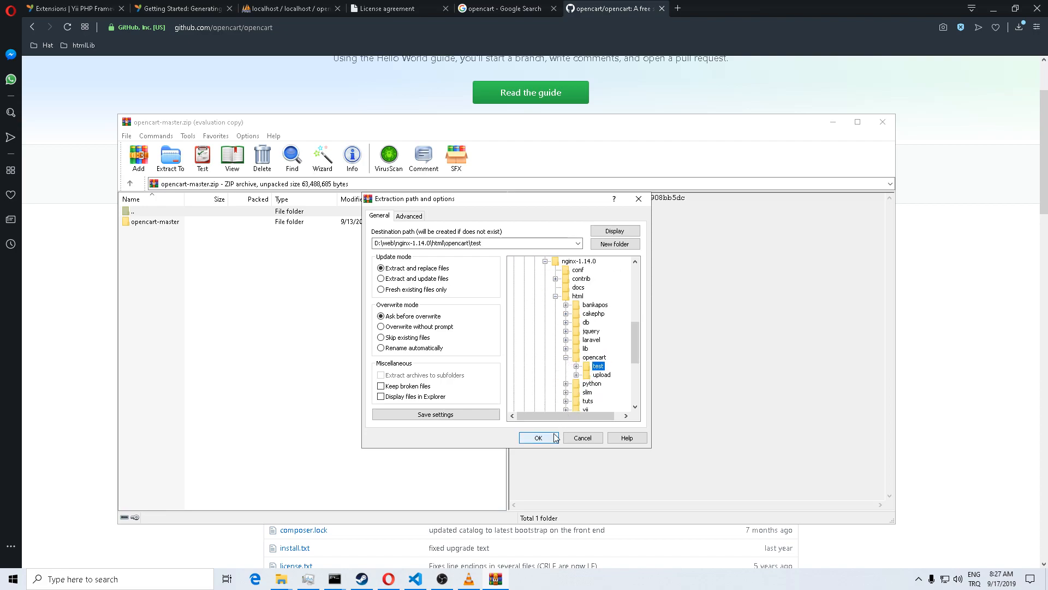
click(583, 439)
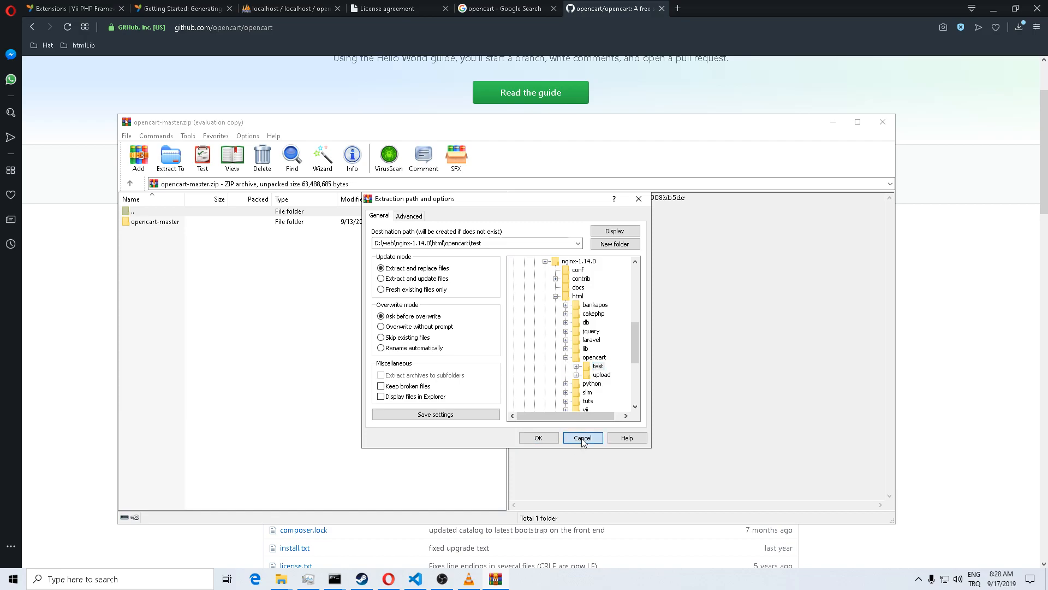
click(883, 122)
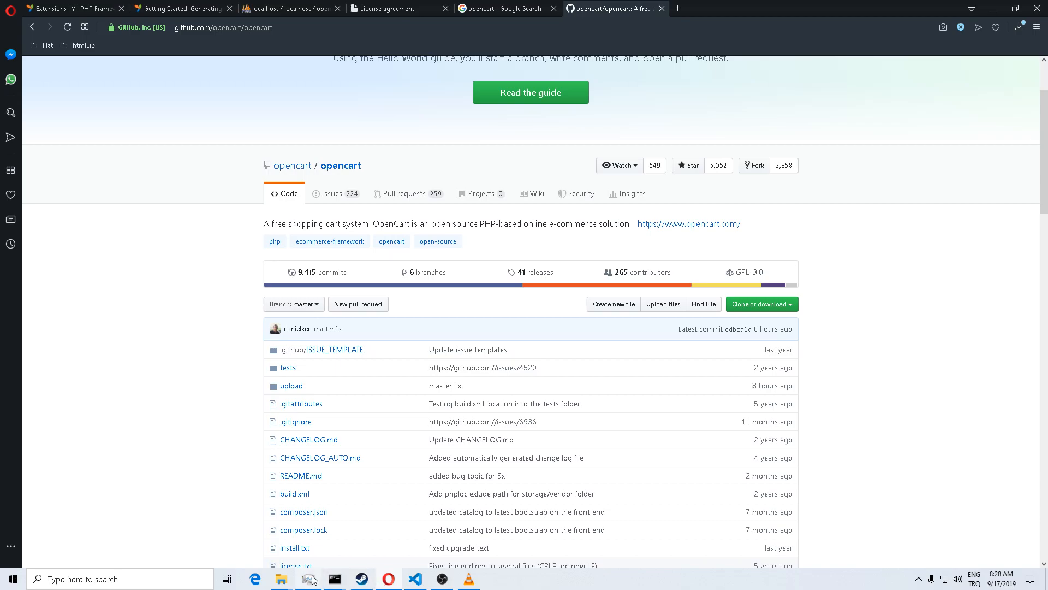
Step: Bring up File Explorer, go up to the test folder and open its upload folder
mouse_move(288, 584)
click(338, 541)
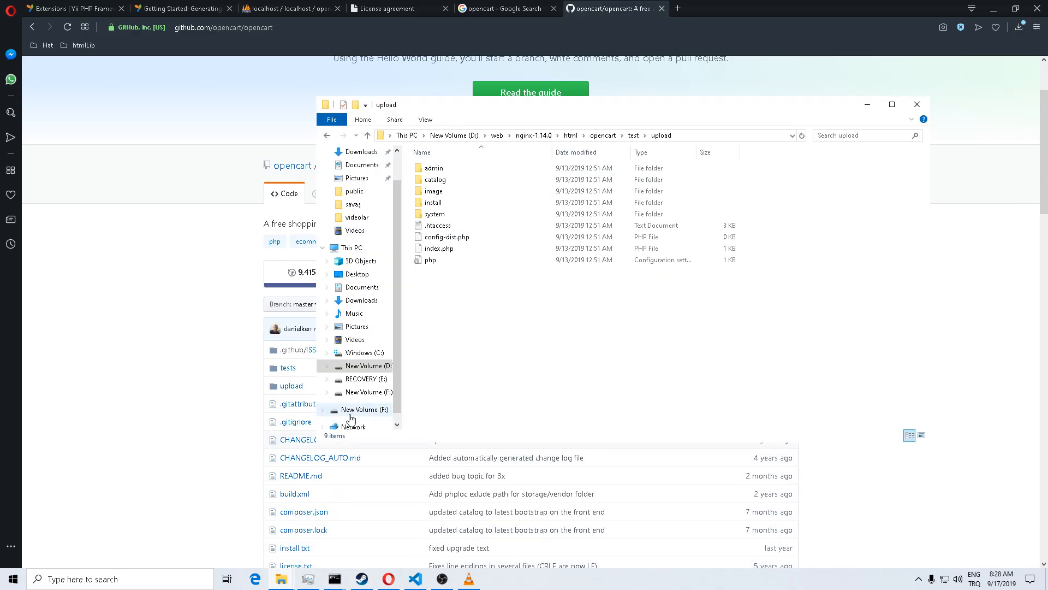
click(633, 135)
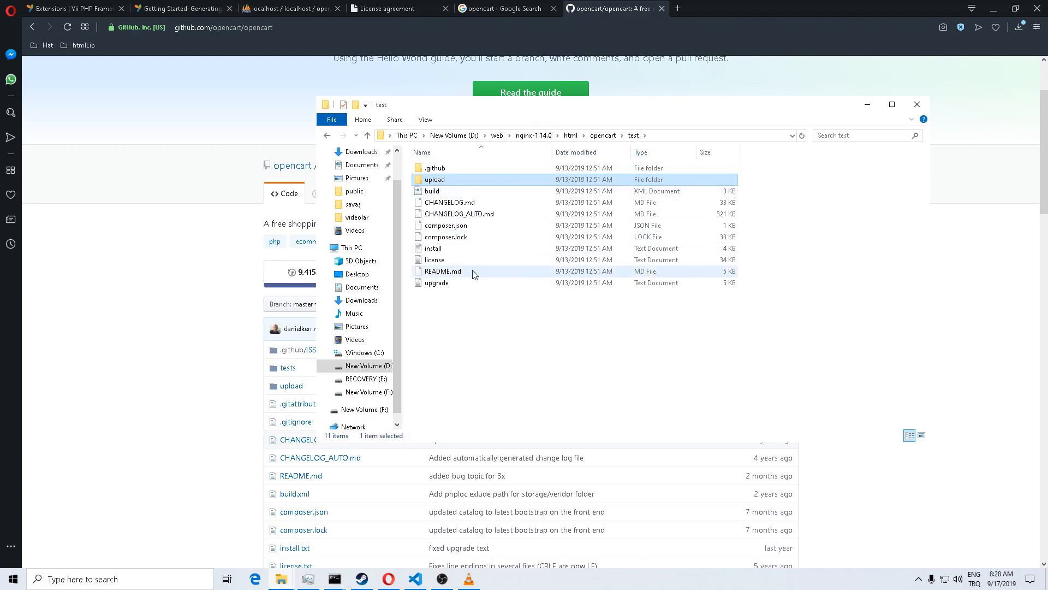
drag(463, 314, 510, 274)
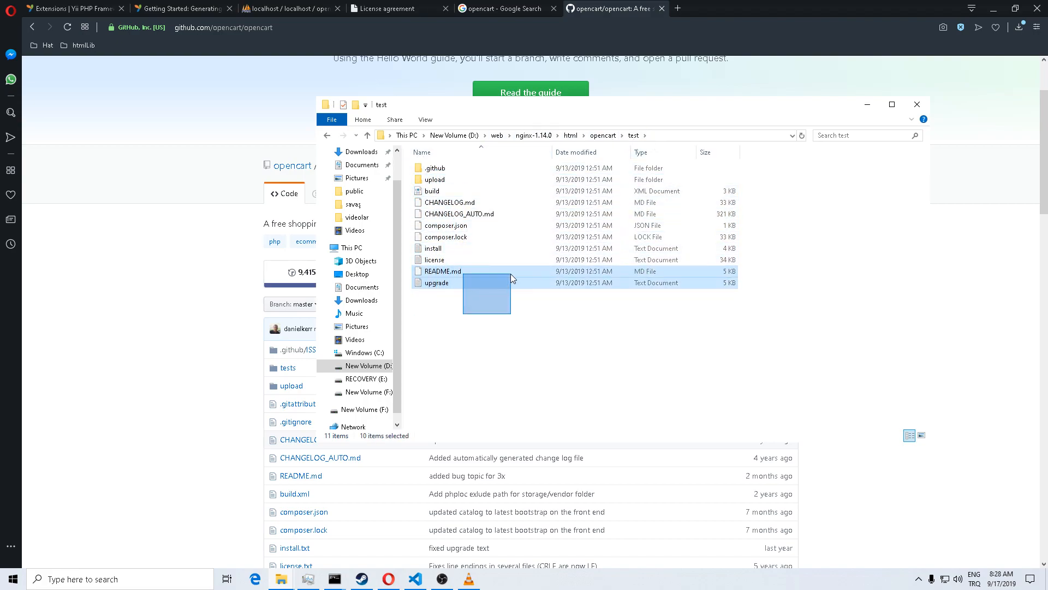
click(436, 183)
double_click(435, 183)
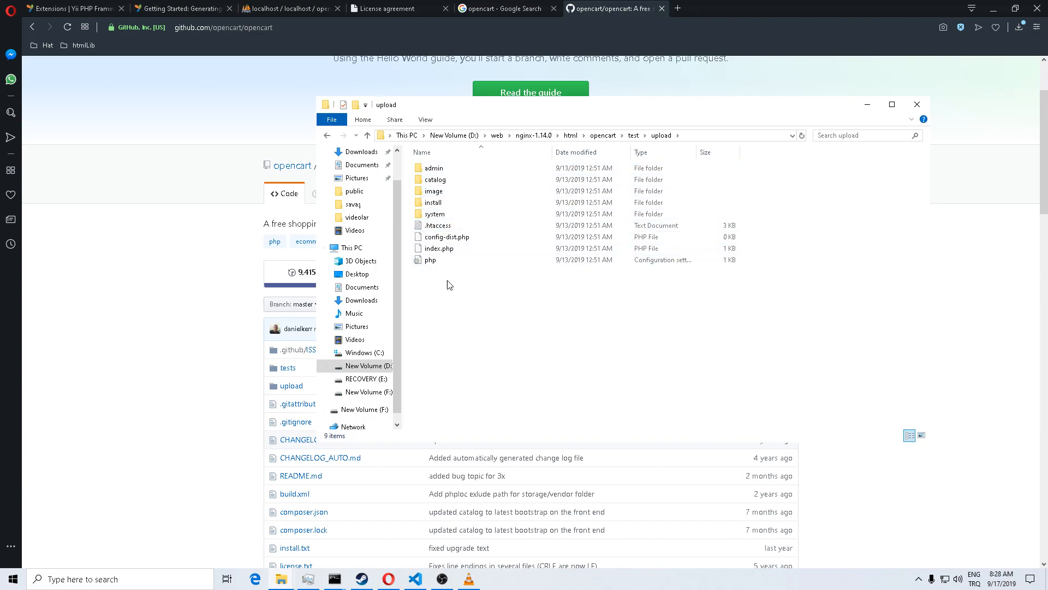
drag(456, 297, 489, 299)
Step: Load the installer at localhost/opencart/test/upload/install/index.php by correcting the address
click(390, 579)
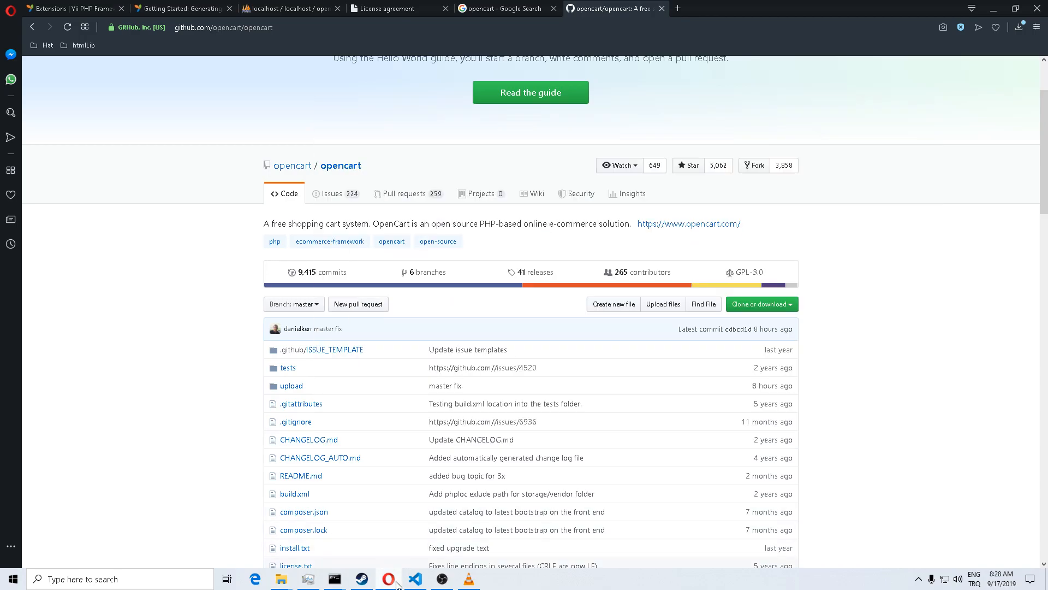
click(385, 8)
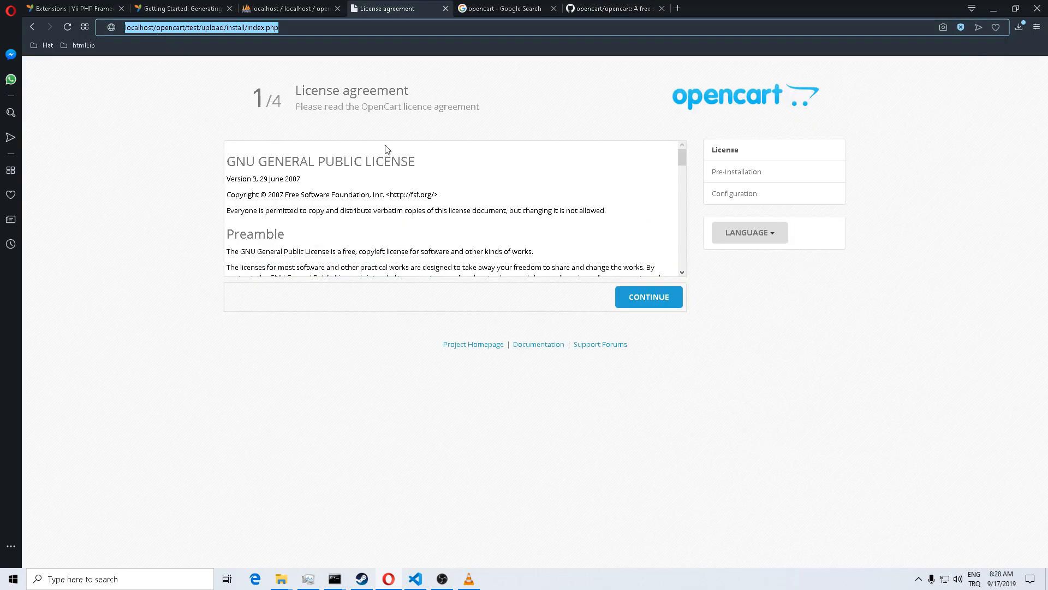
key(Home)
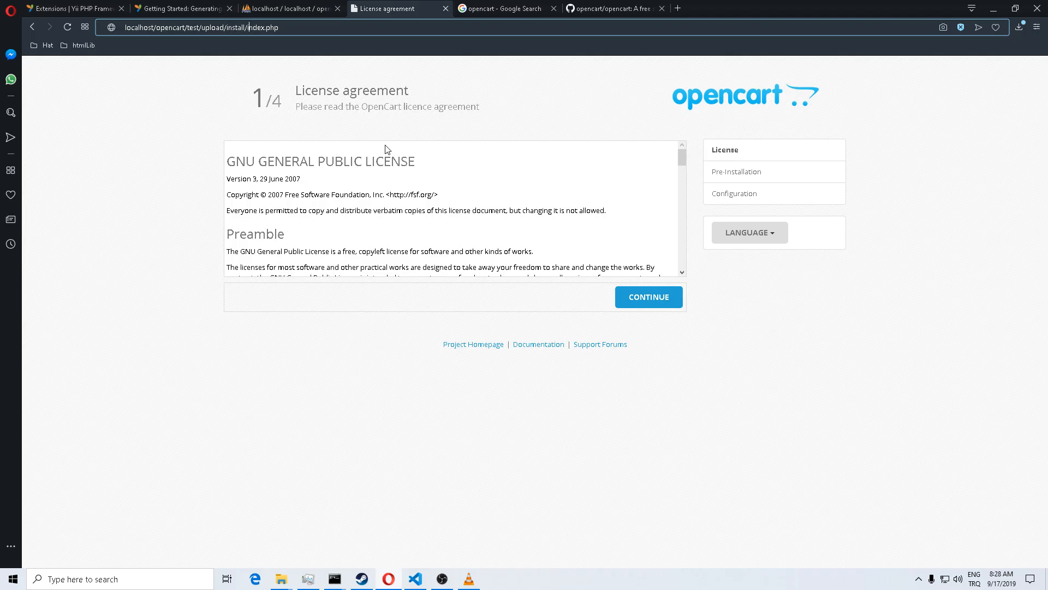
key(shift+End)
key(BackSpace)
text(inde)
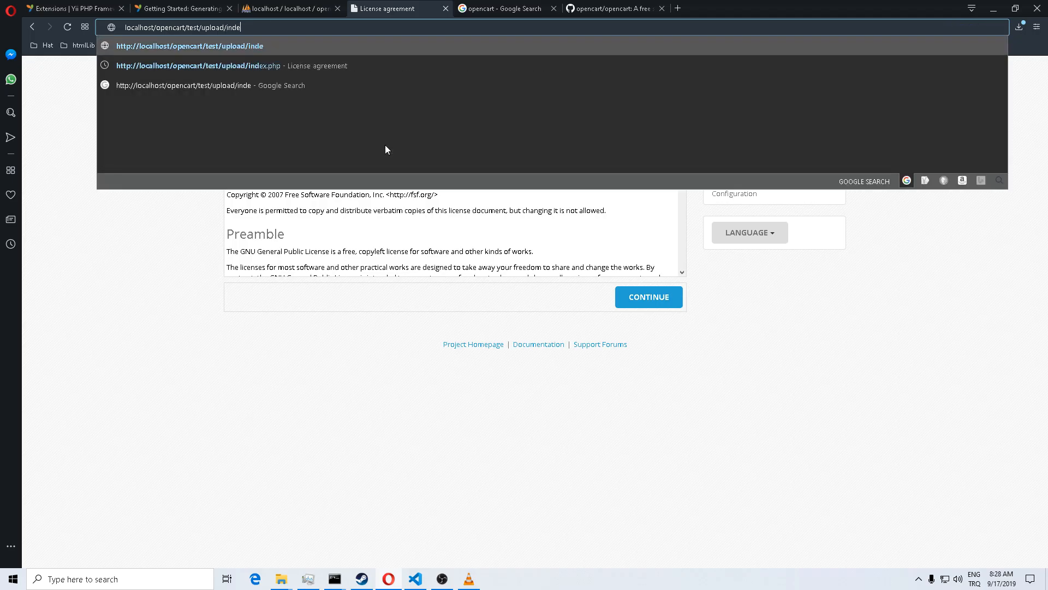
text(x.php)
key(Return)
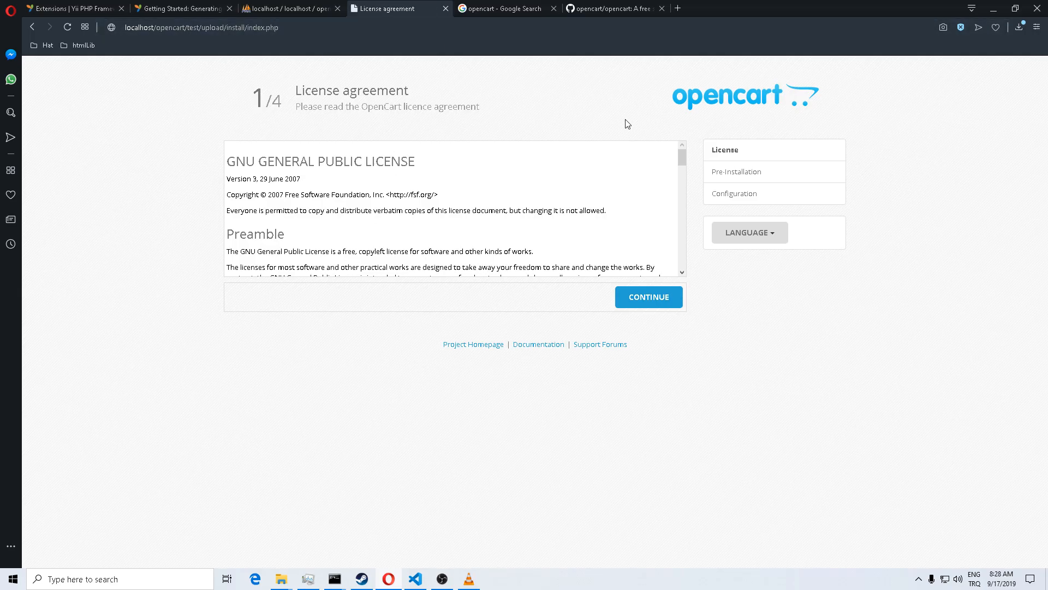
click(232, 31)
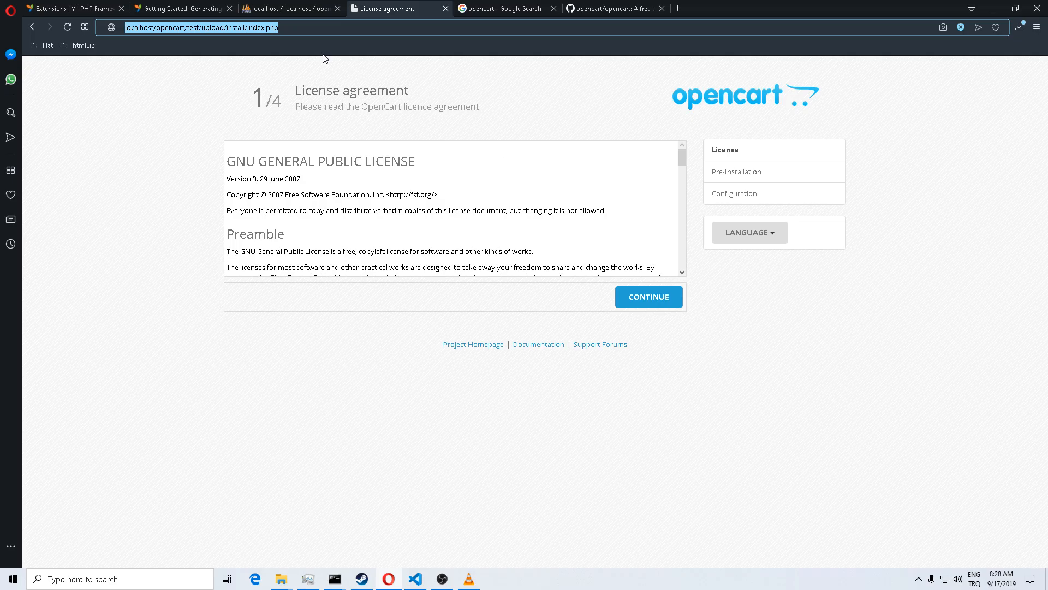
click(303, 12)
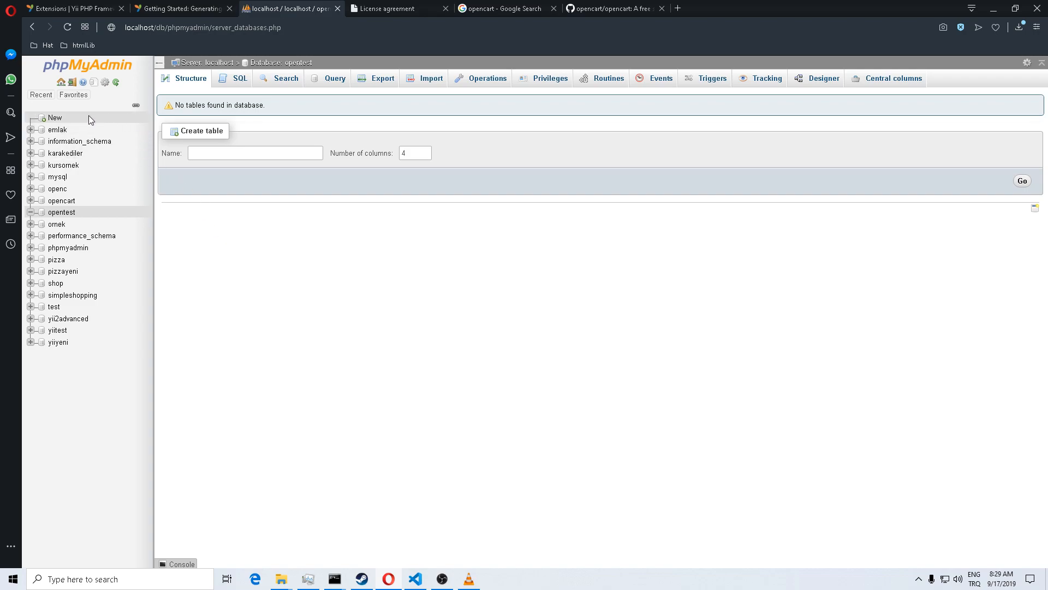
Step: Start a new database and name it octest
click(54, 118)
click(243, 166)
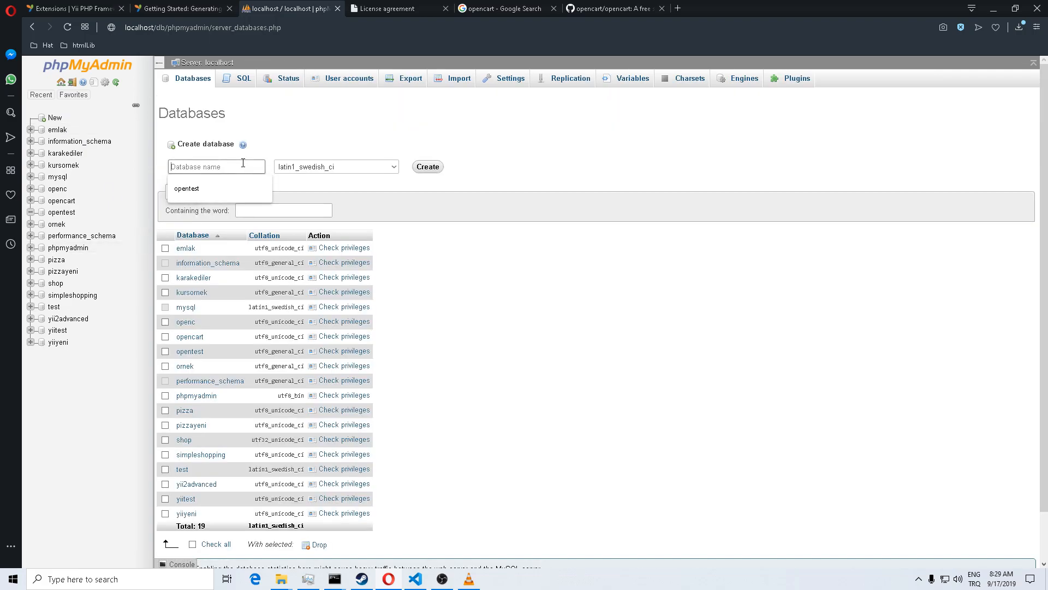
text(tes)
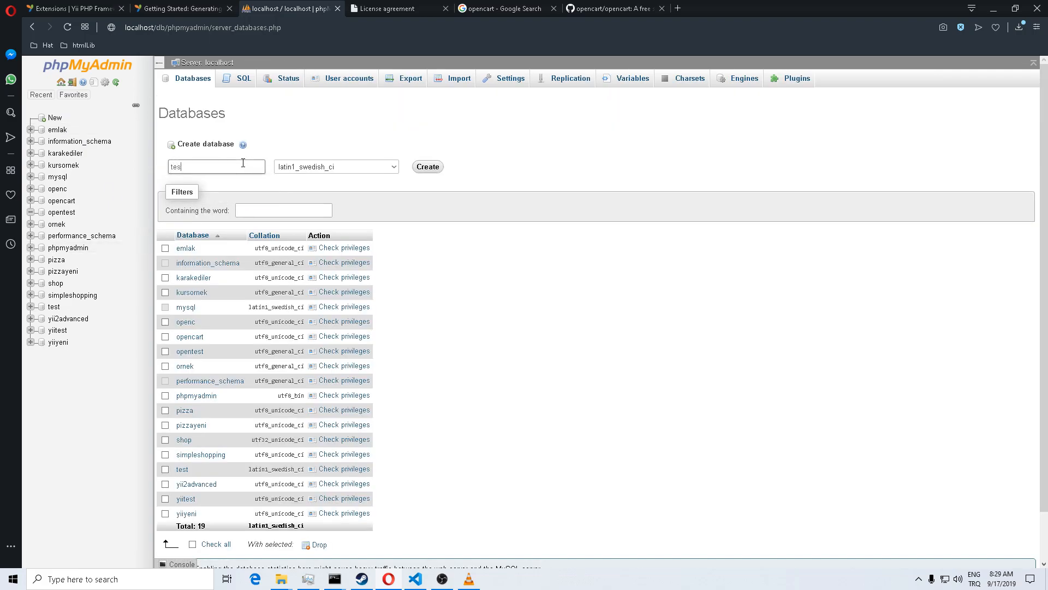
text(tO)
key(BackSpace)
text(oc)
key(End)
Step: Choose utf8_unicode_ci collation and create the octest database
click(392, 167)
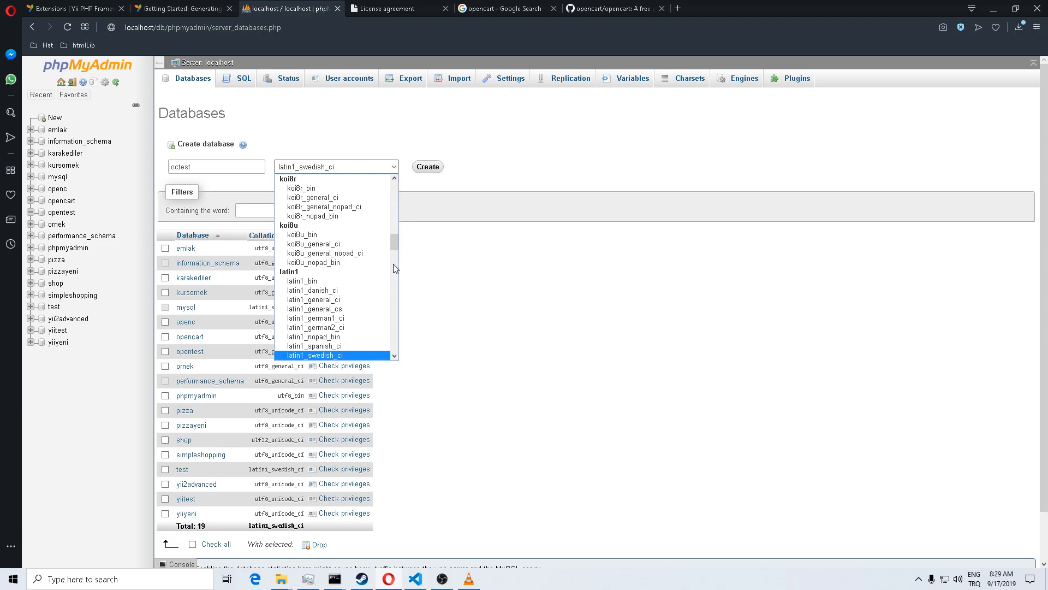
drag(397, 243, 394, 318)
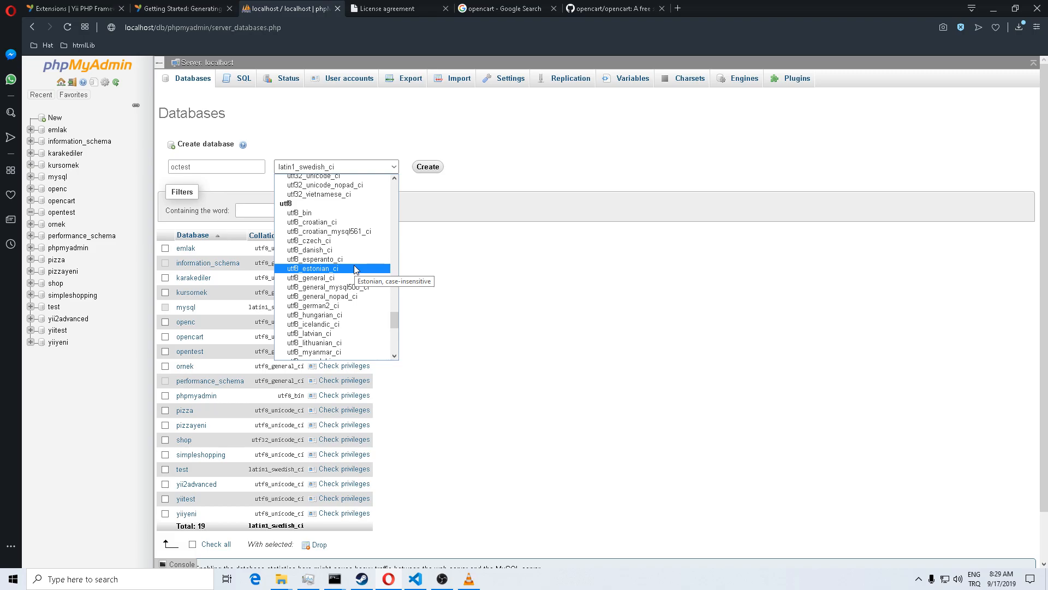
scroll(354, 268, down, 2)
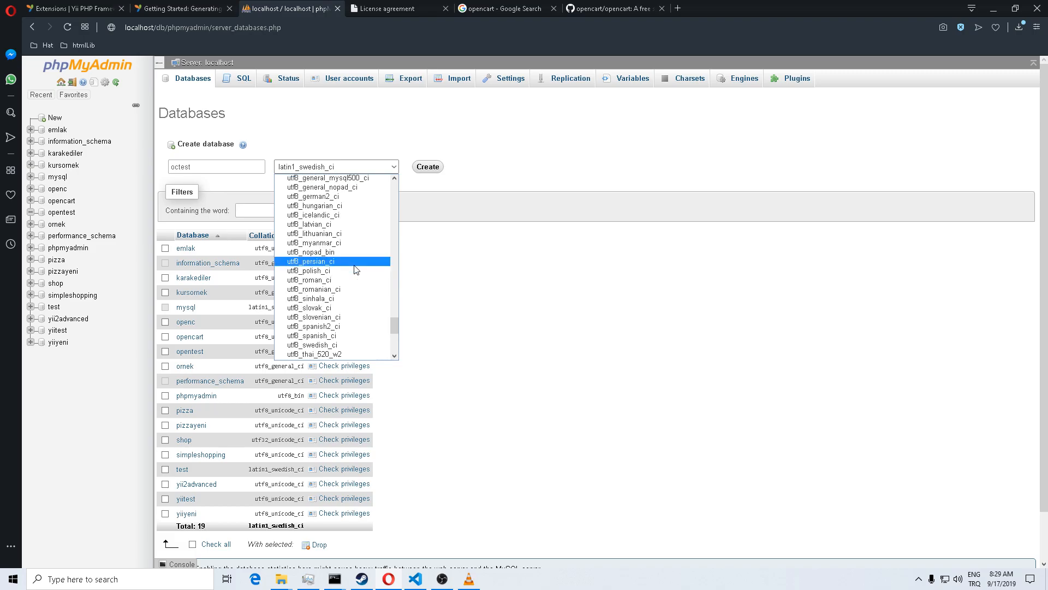
scroll(355, 268, down, 2)
scroll(355, 269, up, 2)
scroll(356, 279, down, 2)
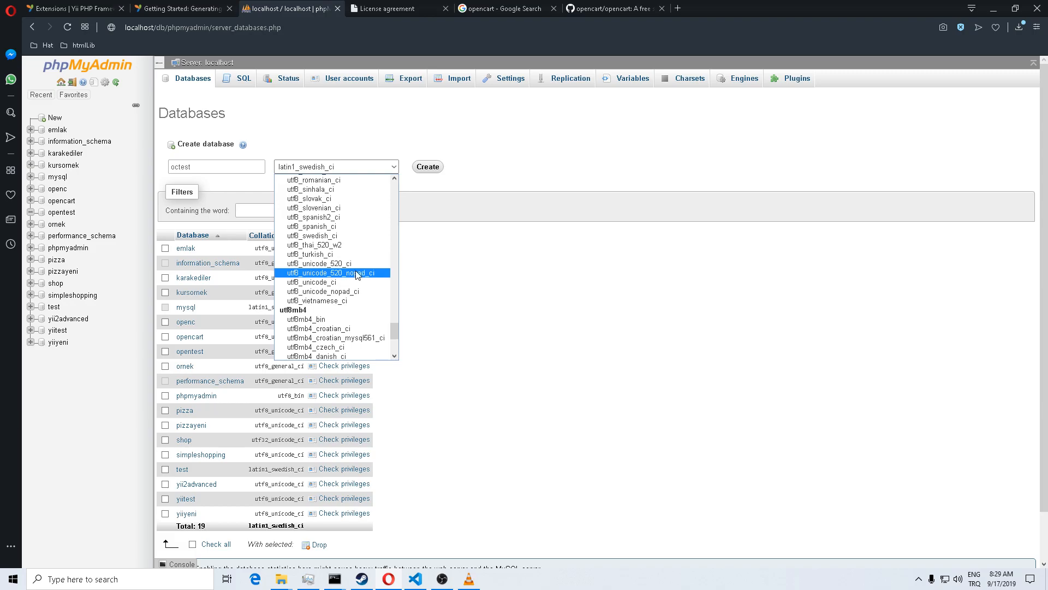
click(356, 282)
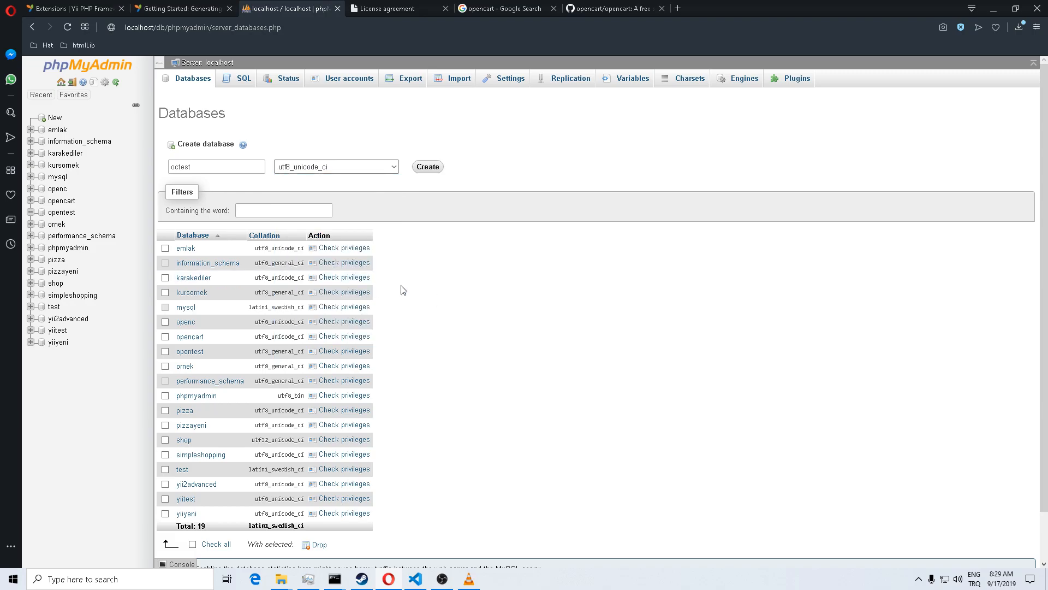
click(428, 167)
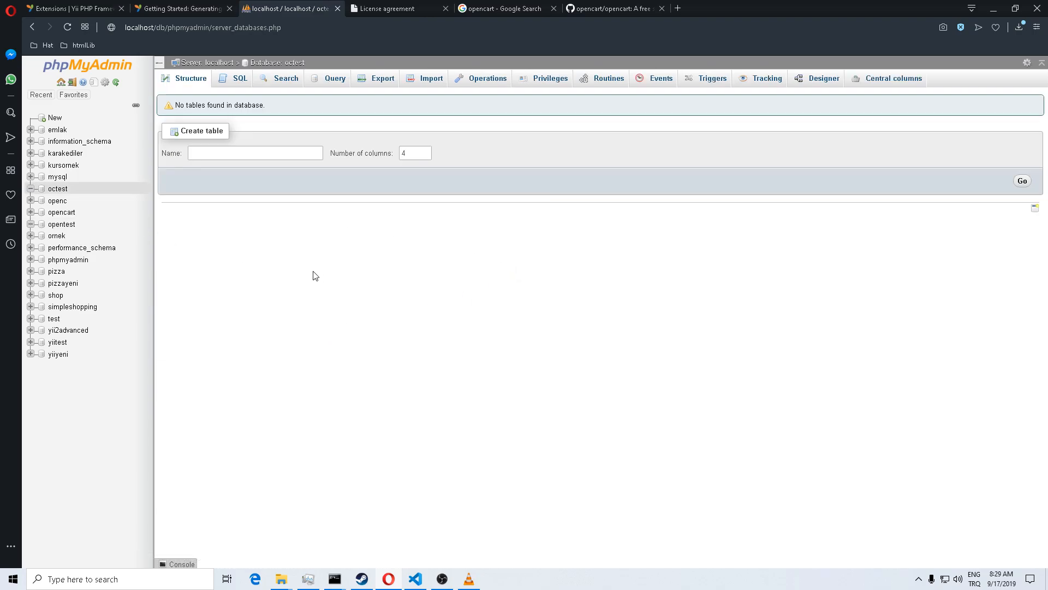
Step: Return to the installer tab and accept the OpenCart license agreement
key(alt+Tab)
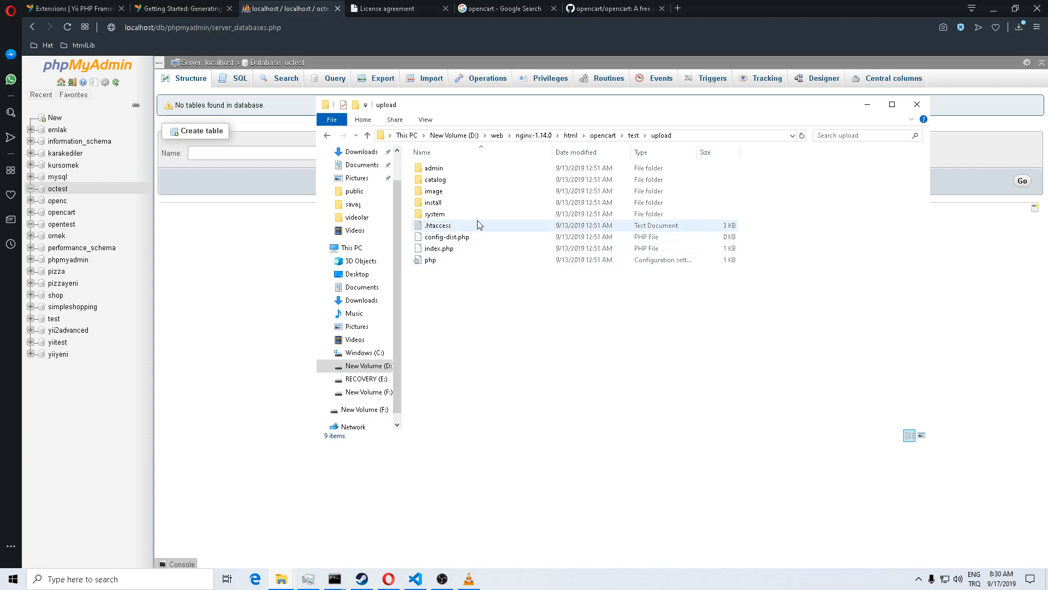
click(394, 8)
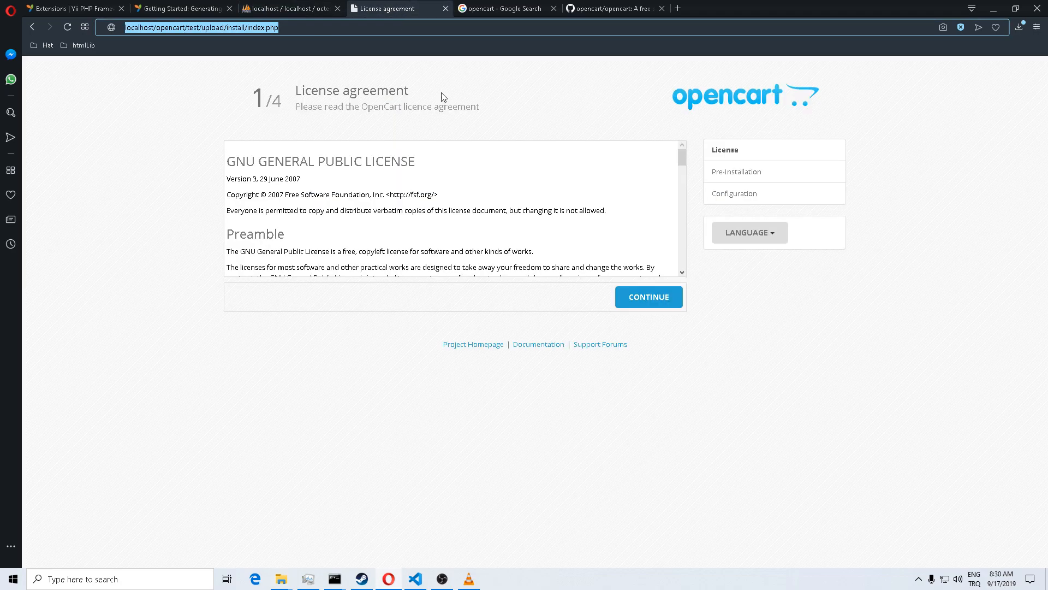
click(650, 297)
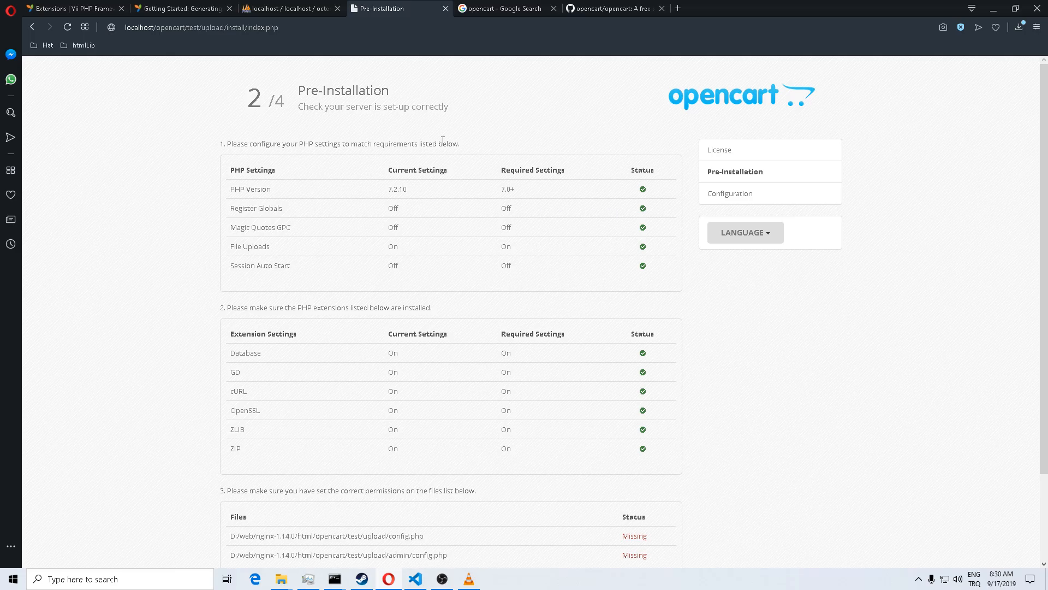
mouse_move(299, 91)
mouse_down()
mouse_move(431, 109)
mouse_move(465, 128)
mouse_move(299, 88)
mouse_up()
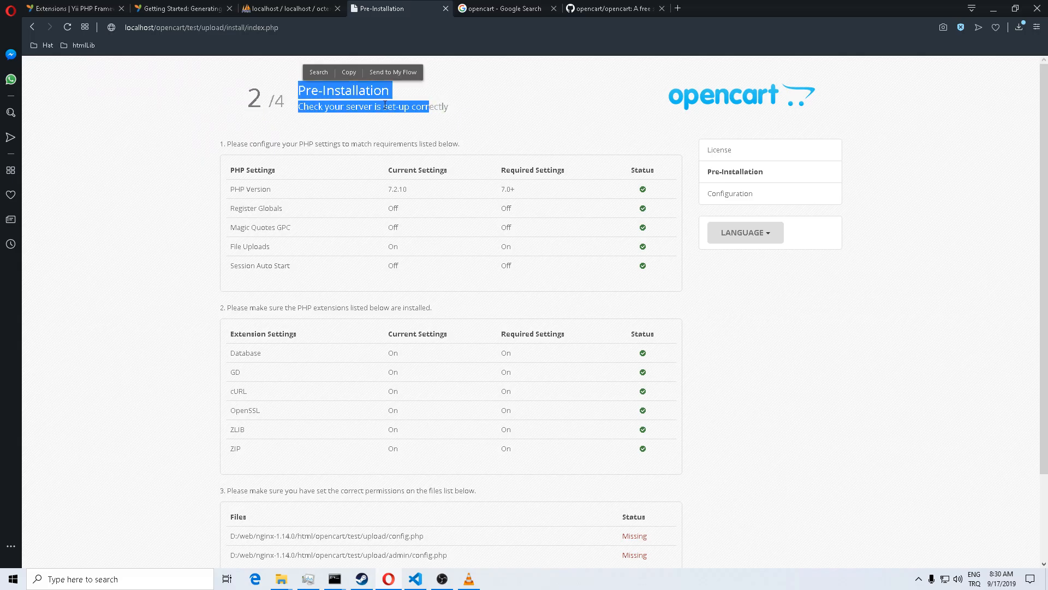
click(302, 105)
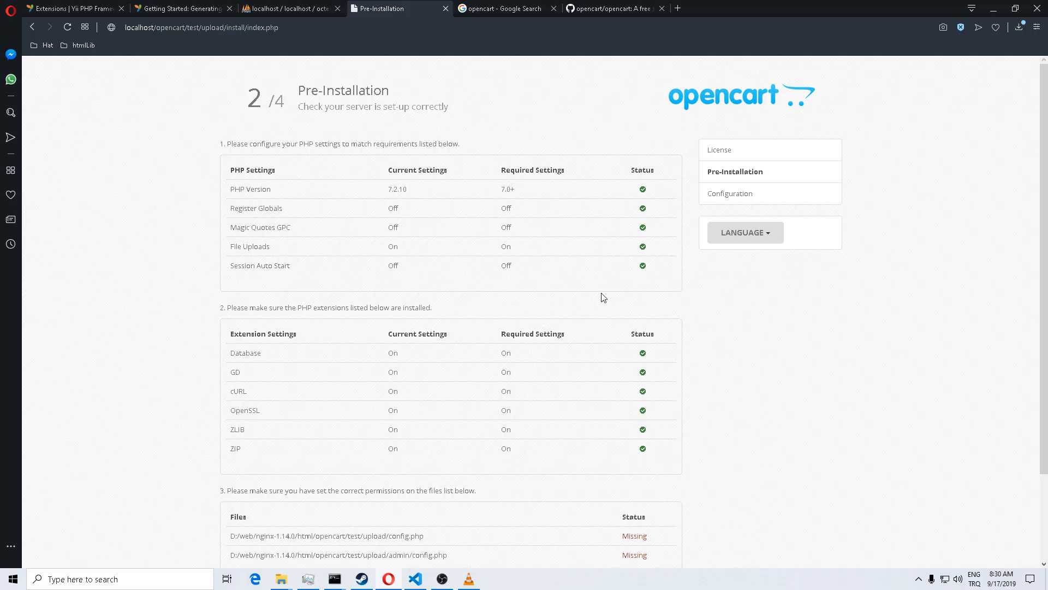
scroll(580, 287, down, 2)
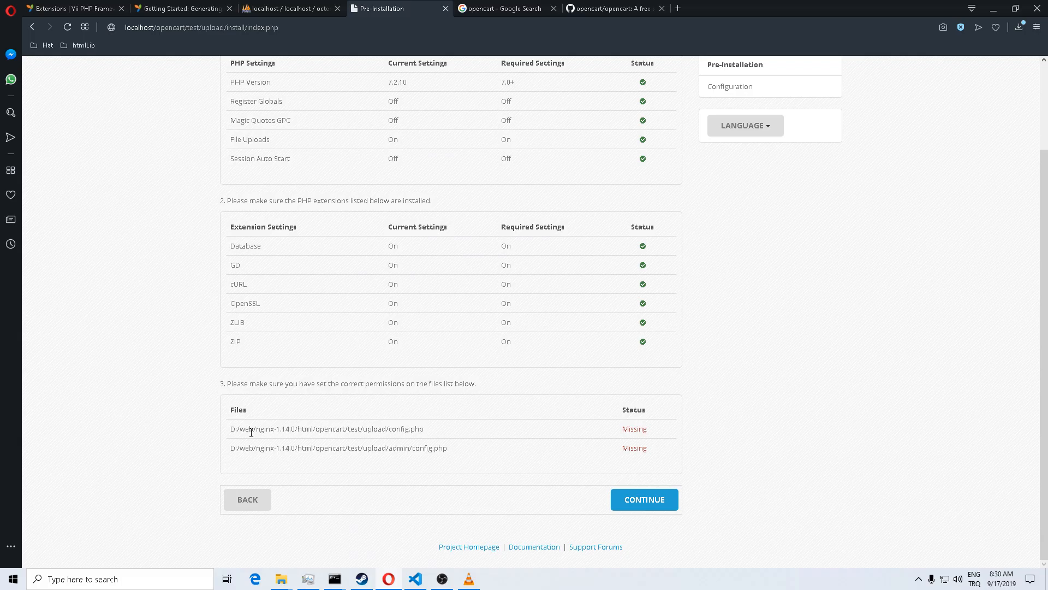
mouse_move(222, 386)
mouse_down()
mouse_move(251, 384)
mouse_move(214, 383)
mouse_move(223, 382)
mouse_up()
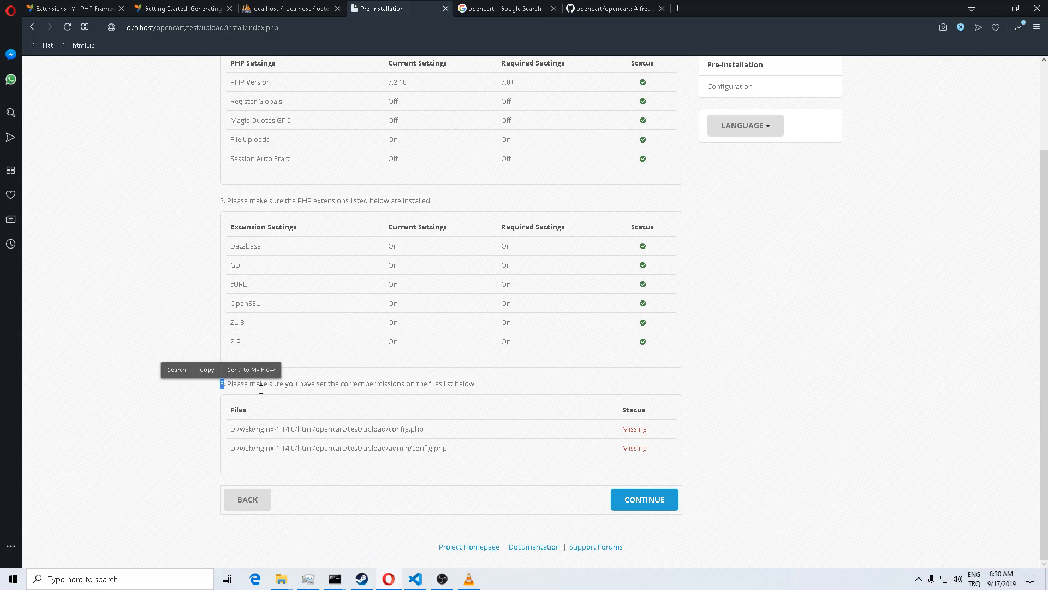
click(513, 439)
drag(625, 426, 640, 427)
drag(423, 429, 411, 429)
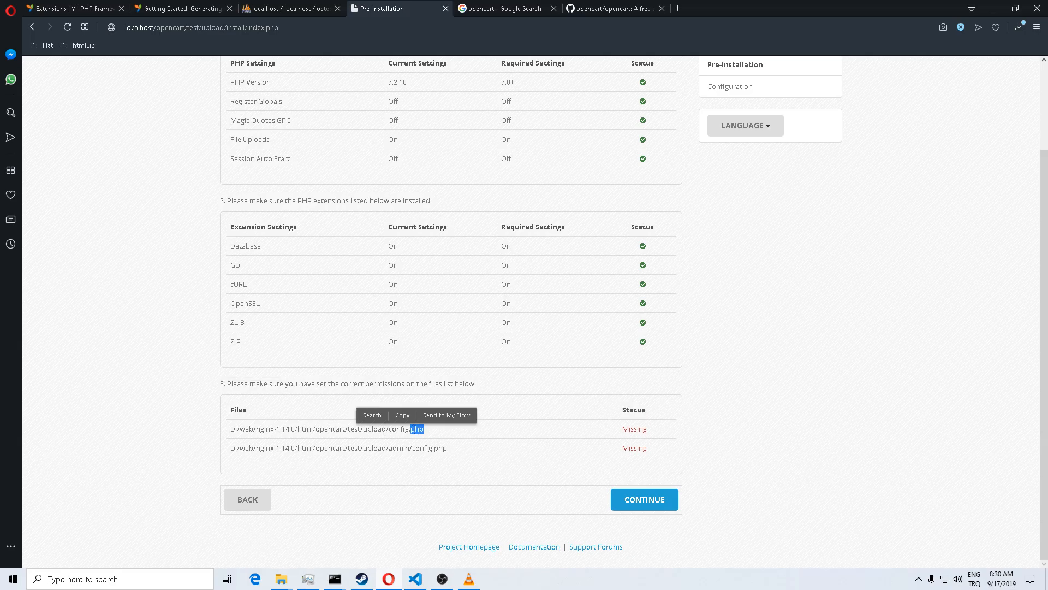
click(497, 432)
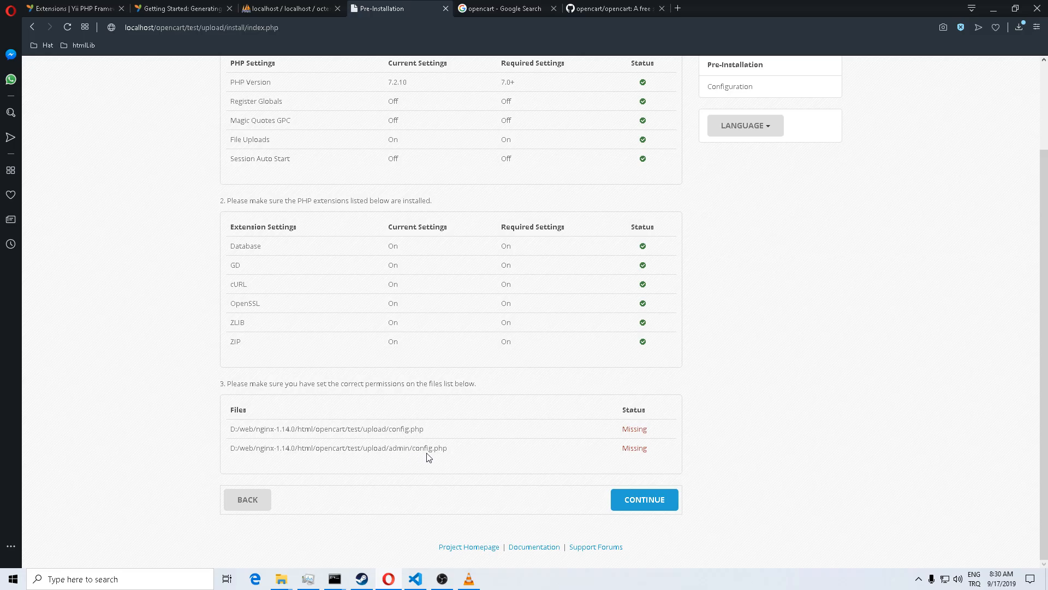
mouse_move(283, 578)
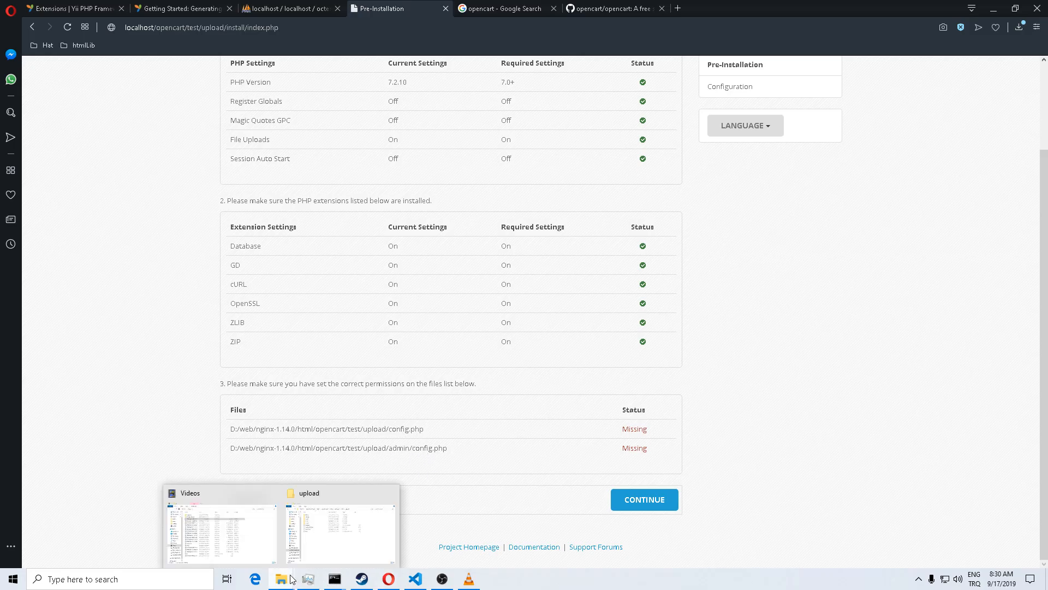
Step: Rename config-dist.php to config.php in the upload folder
click(336, 541)
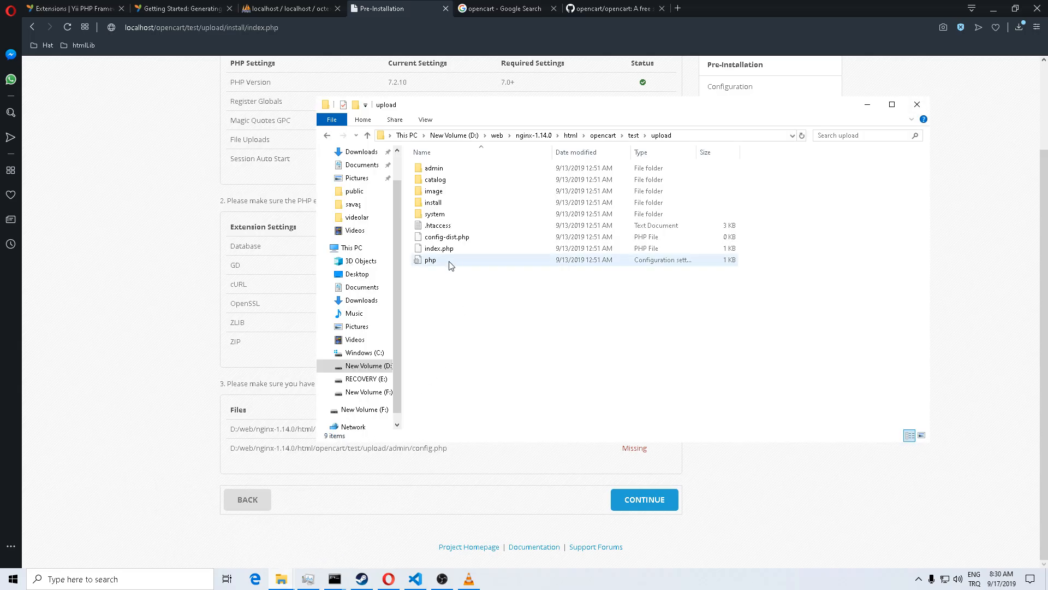
click(452, 238)
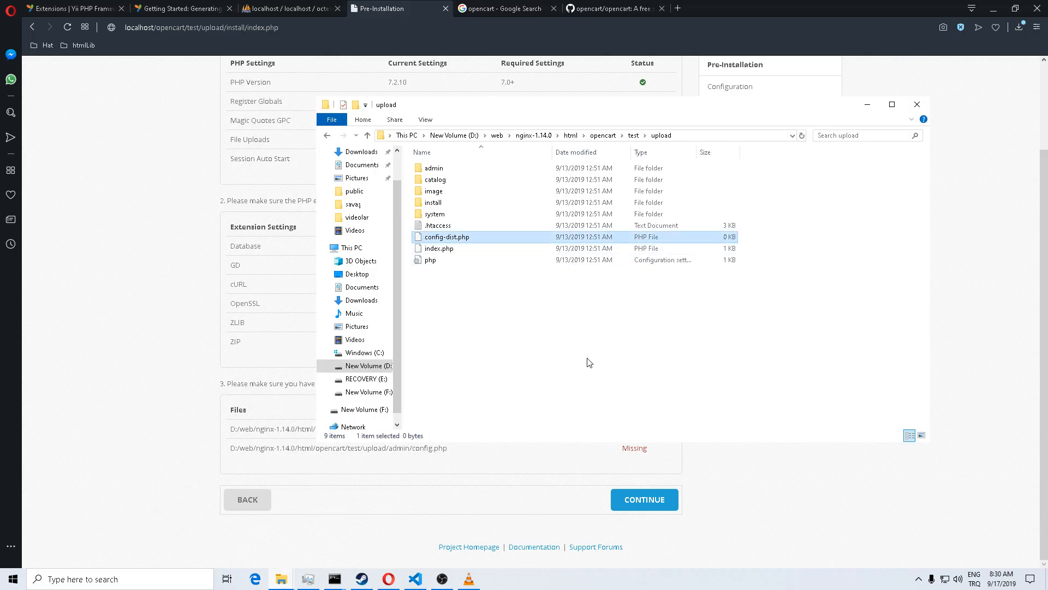
key(F2)
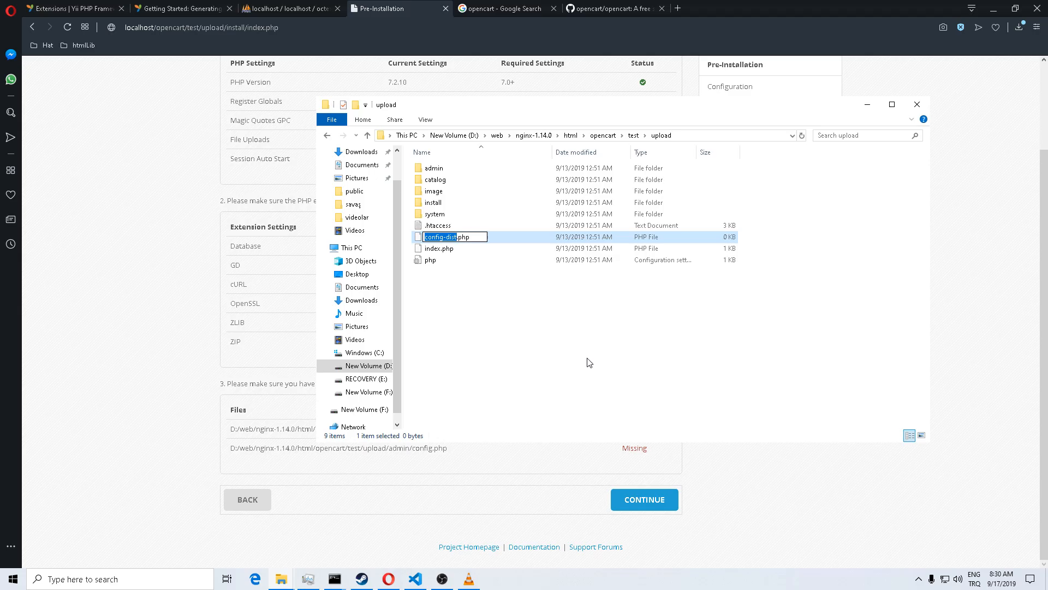
key(Home)
key(Delete)
key(Delete)
key(Delete)
key(Delete)
key(Delete)
key(Return)
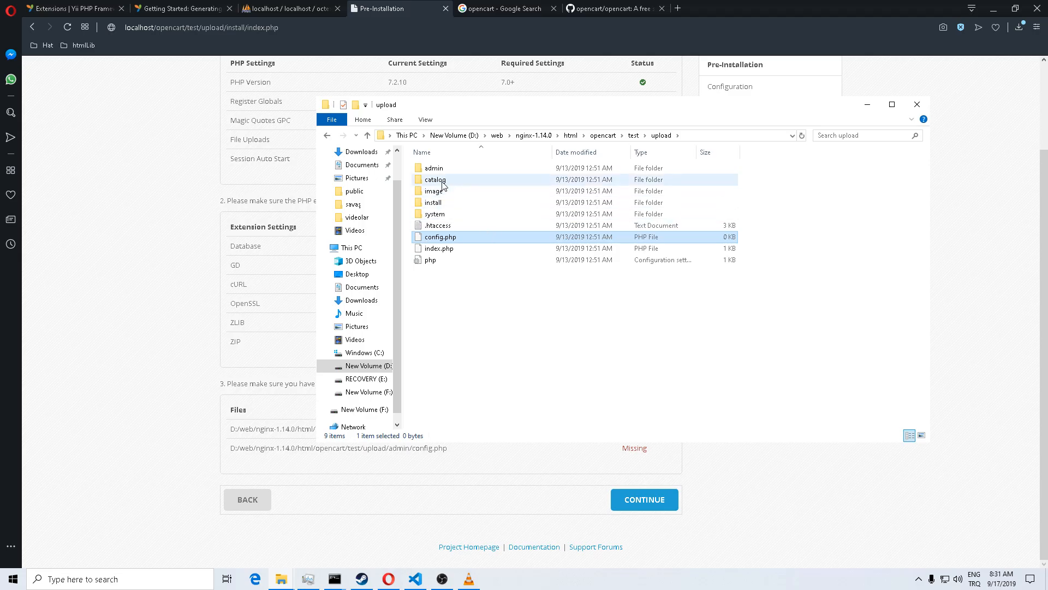
Step: Rename config-dist.php to config.php in the admin subfolder
double_click(435, 168)
click(447, 215)
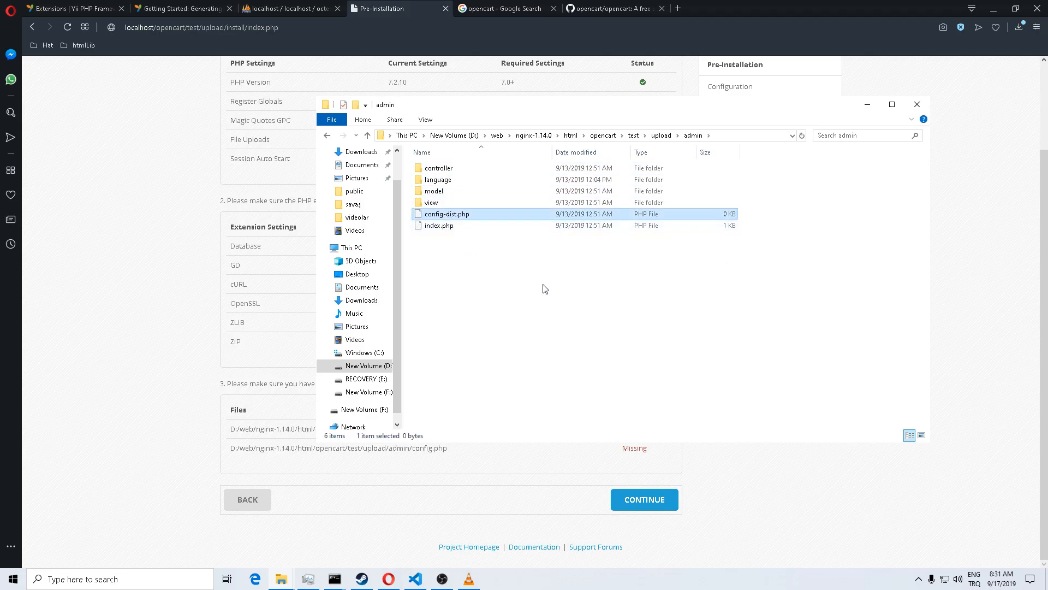
key(F2)
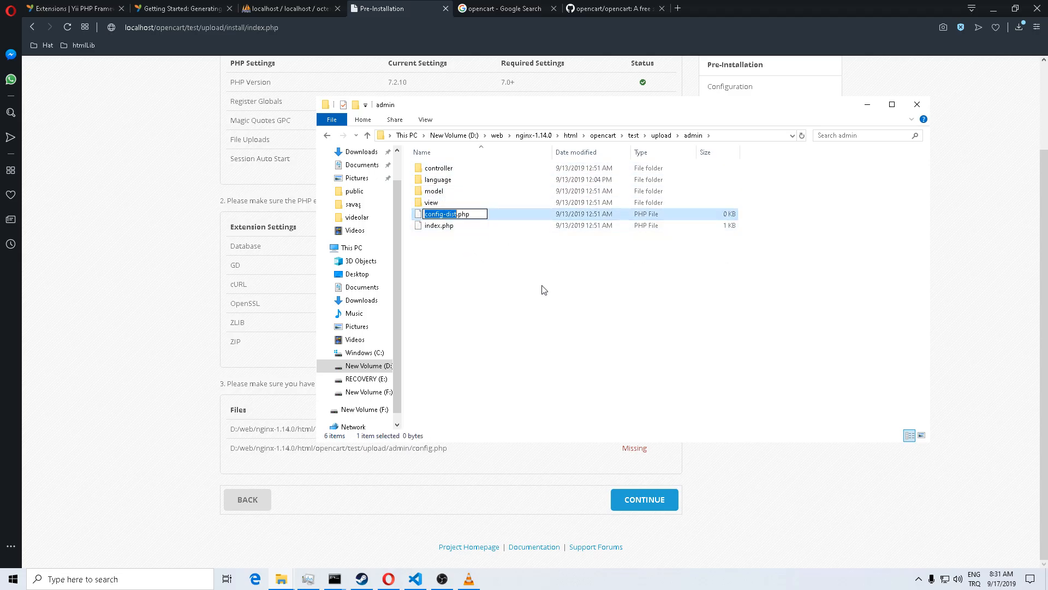
key(Right)
key(Delete)
key(Delete)
key(Delete)
key(Delete)
key(Delete)
key(Return)
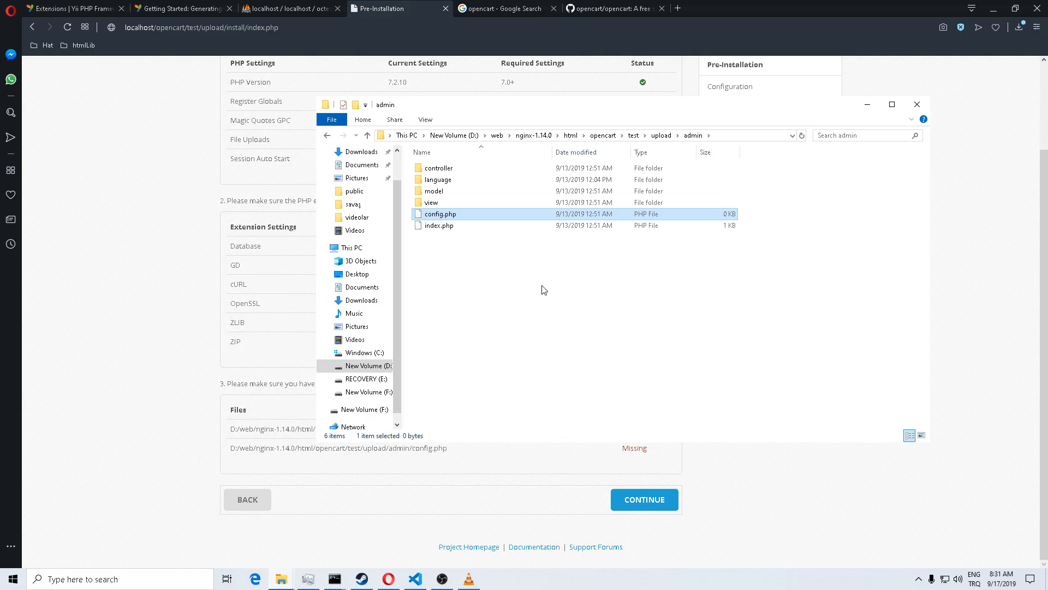
Step: Reload the Pre-Installation check, confirm both config.php files are Writable, and continue
click(172, 304)
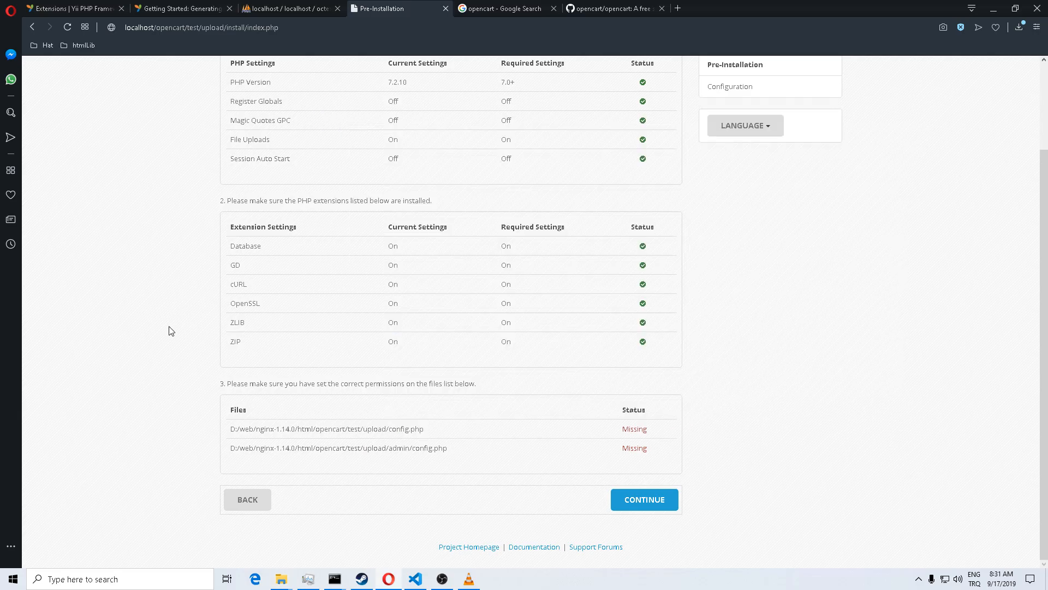
click(64, 28)
drag(621, 430, 641, 451)
click(627, 452)
scroll(576, 433, up, 2)
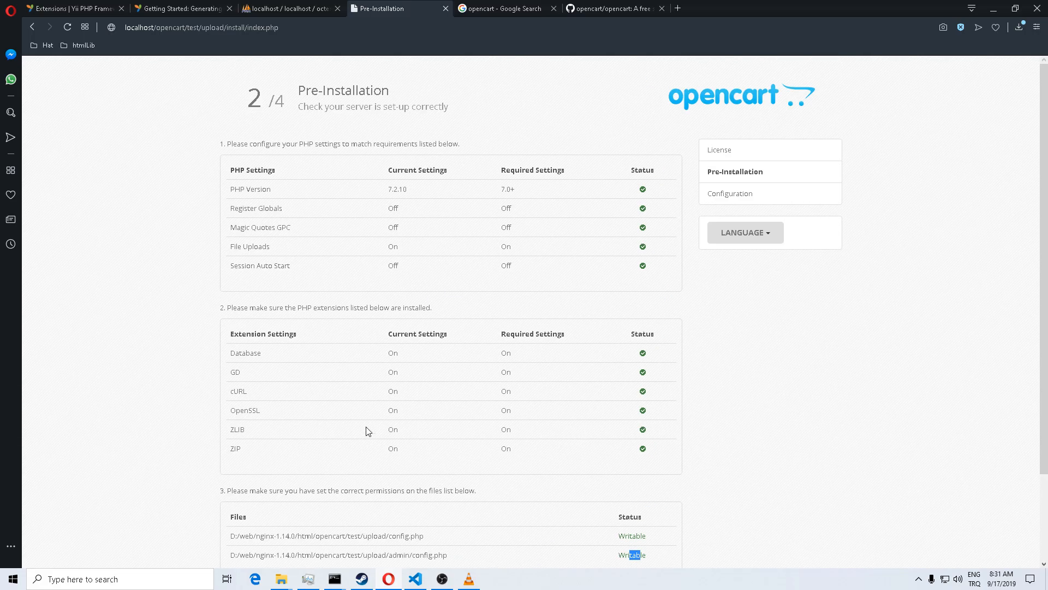
scroll(368, 431, down, 2)
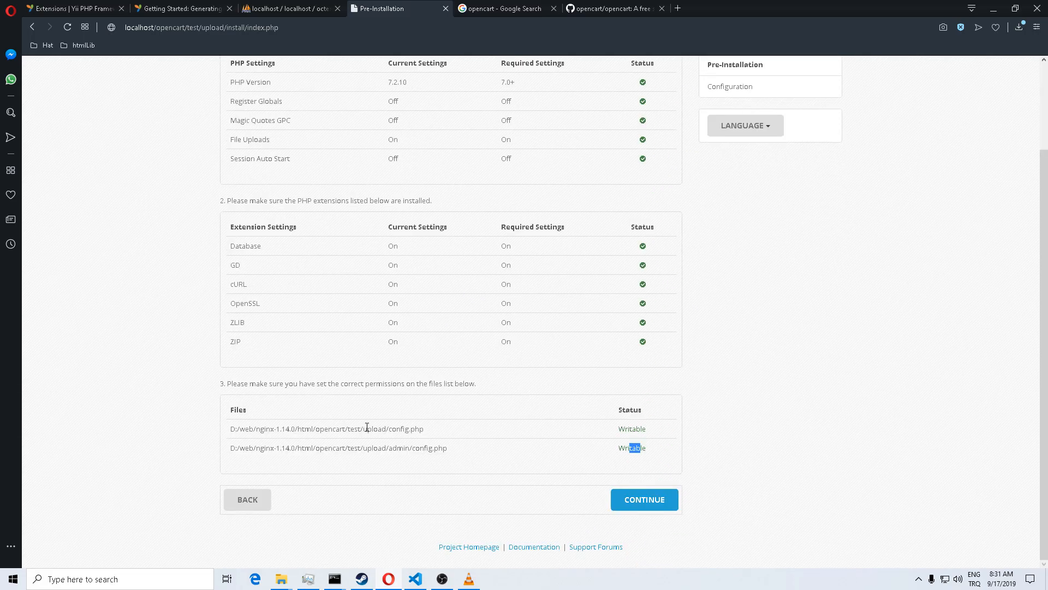
scroll(367, 428, up, 2)
scroll(391, 411, down, 2)
click(463, 346)
click(638, 504)
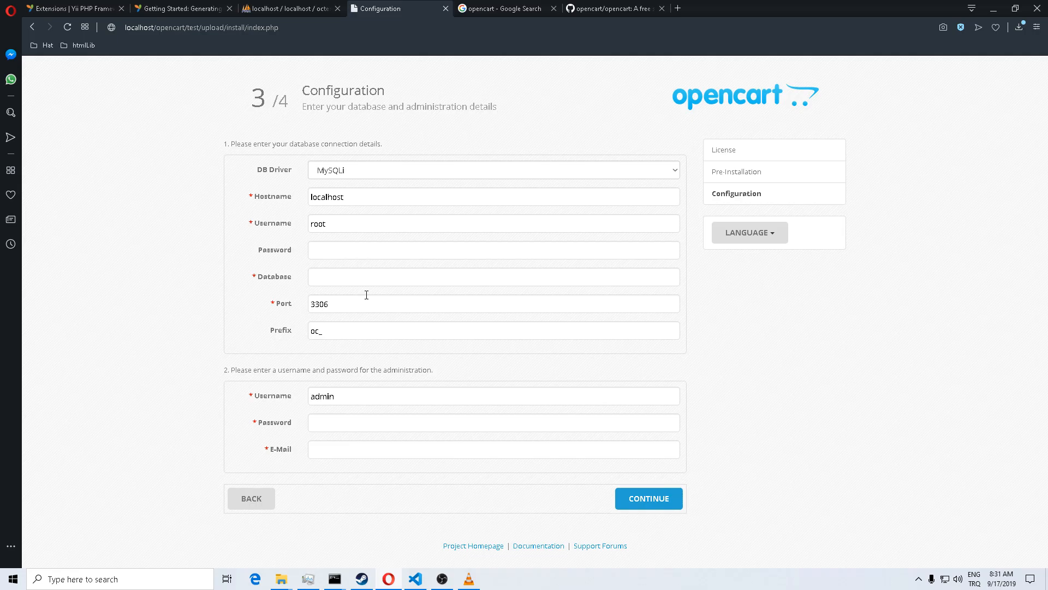
Step: Keep the MySQLi driver and enter octest as the database name
click(671, 177)
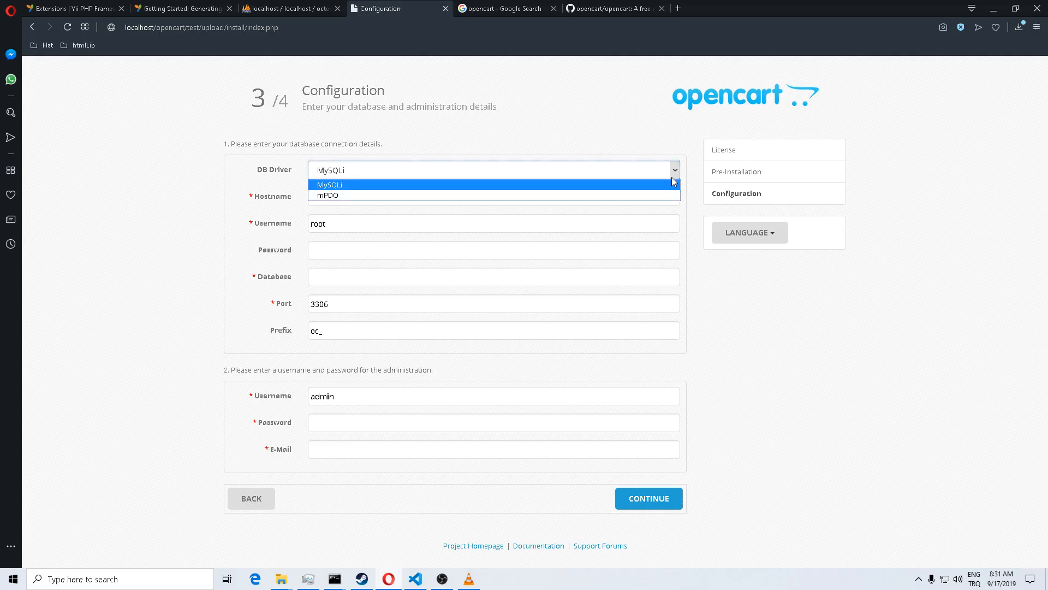
click(672, 177)
click(349, 197)
click(346, 223)
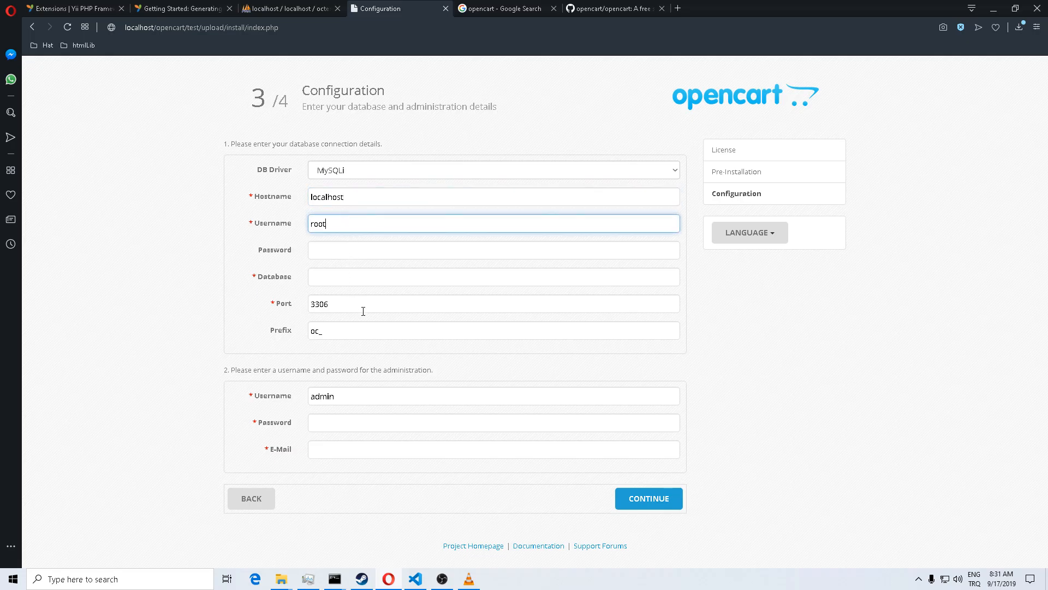
click(345, 257)
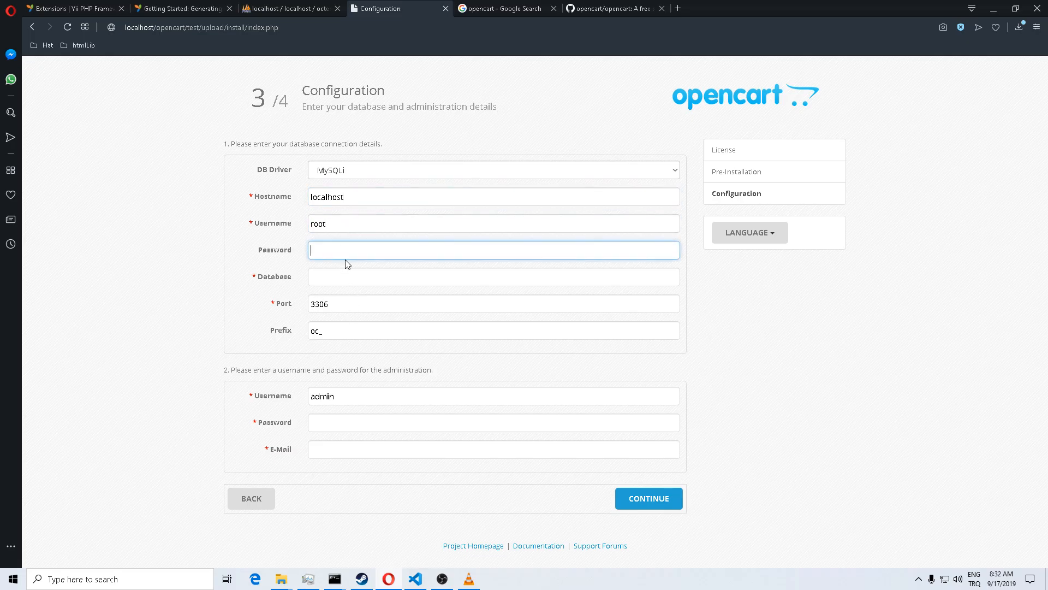
click(350, 276)
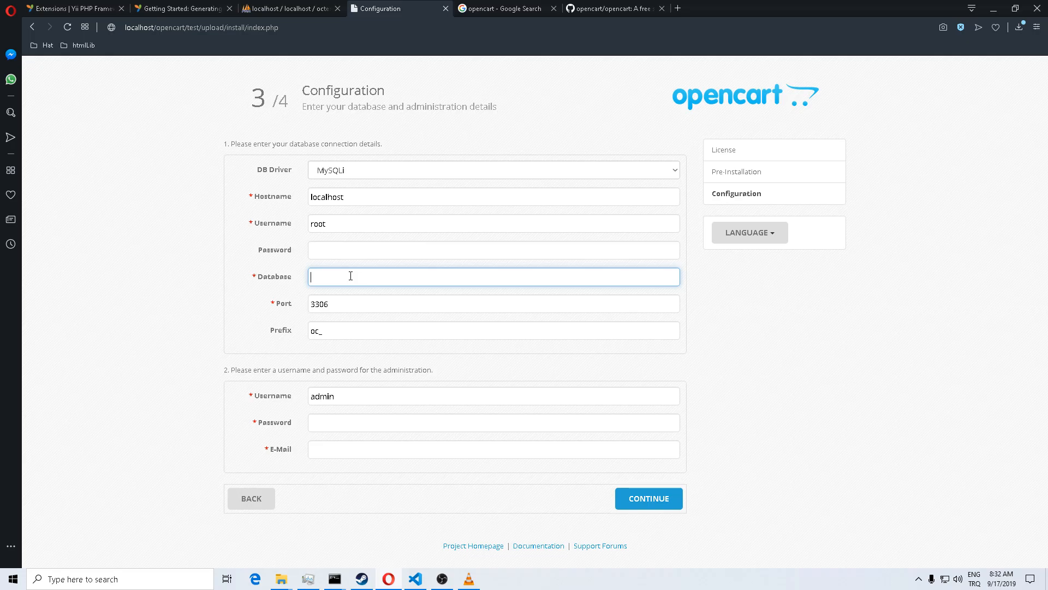
text(octest)
Step: Enter the administrator password and autofilled e-mail address, then run the installation
click(365, 417)
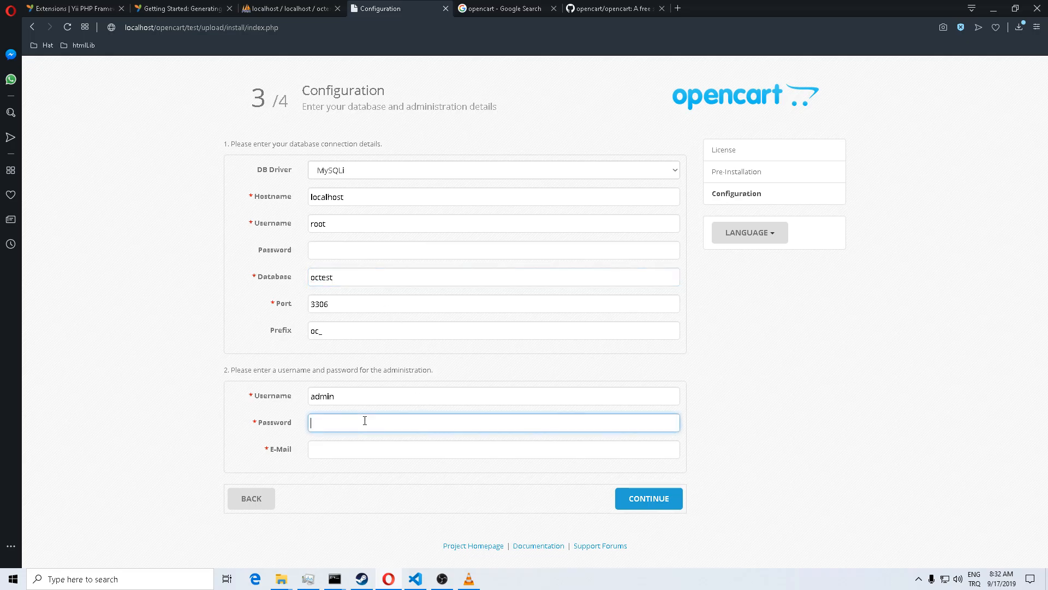
text(12345)
key(Tab)
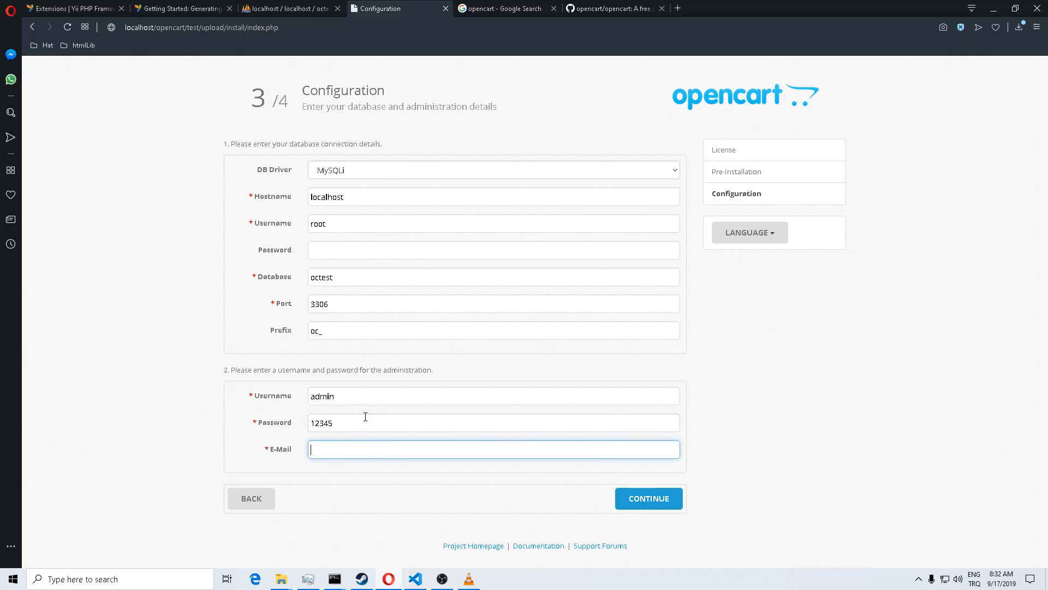
text(admi)
key(BackSpace)
key(BackSpace)
key(BackSpace)
text(whatever)
key(BackSpace)
key(BackSpace)
key(BackSpace)
key(BackSpace)
key(BackSpace)
key(BackSpace)
key(BackSpace)
text(makpro)
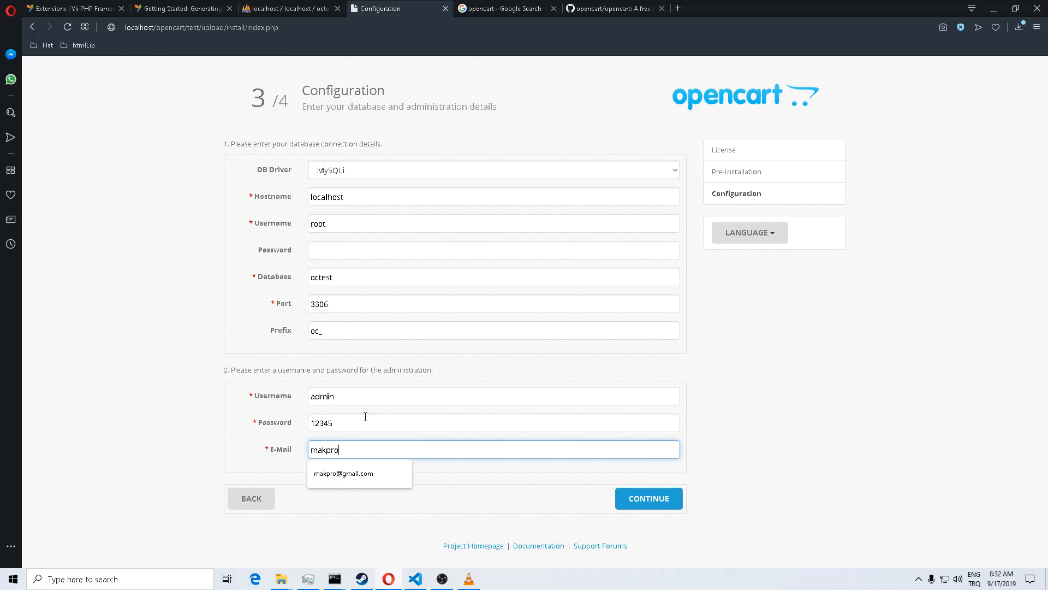
key(Down)
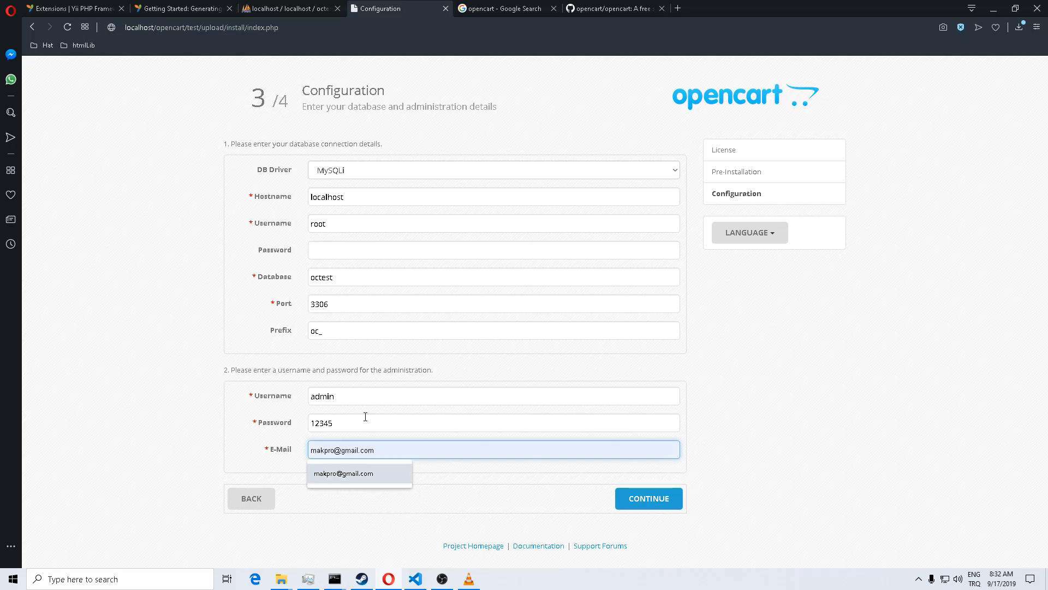
click(381, 470)
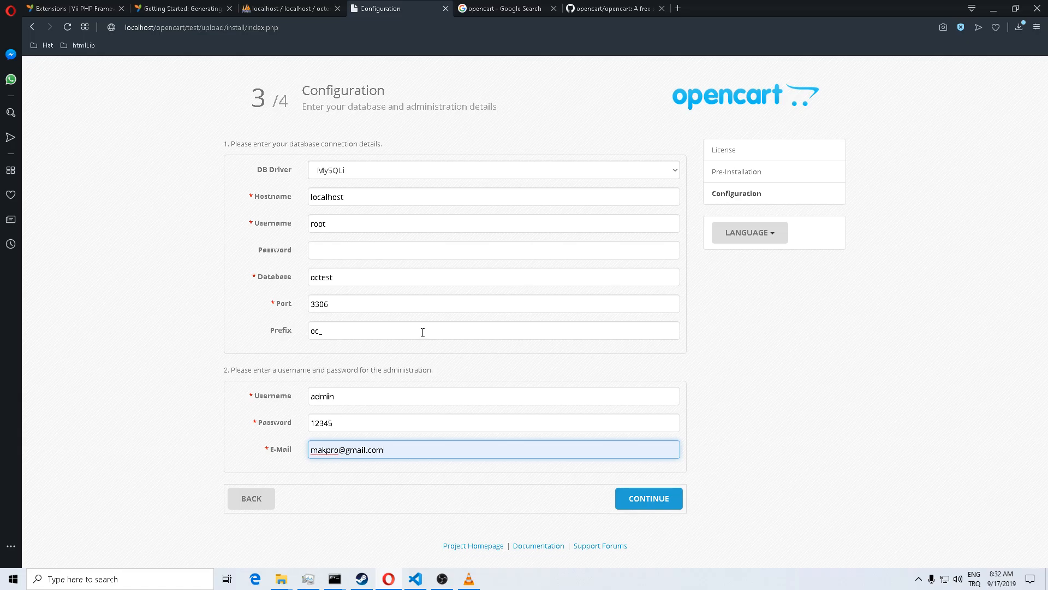
click(339, 256)
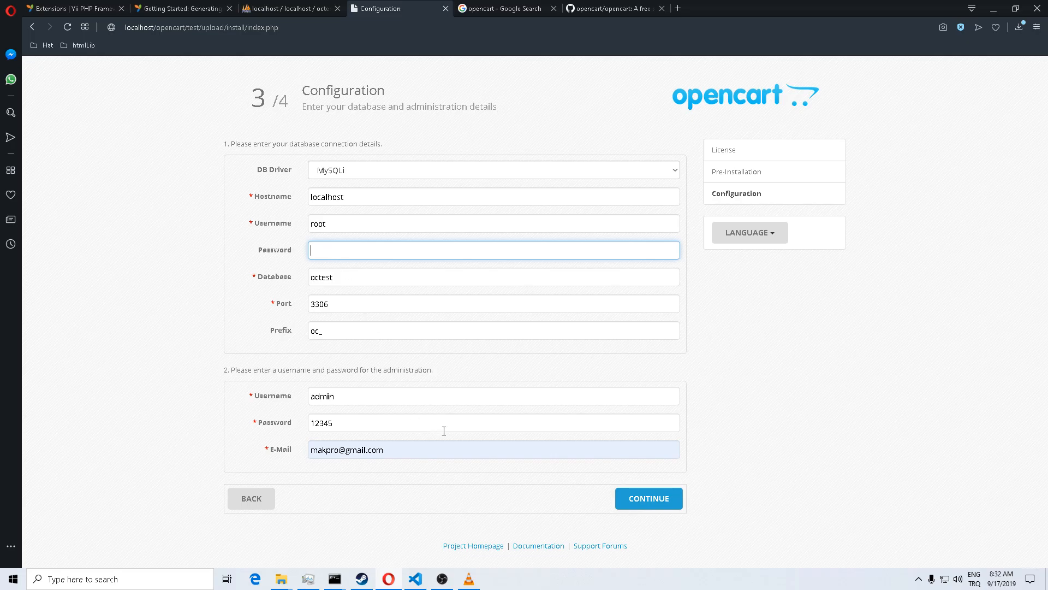
click(621, 501)
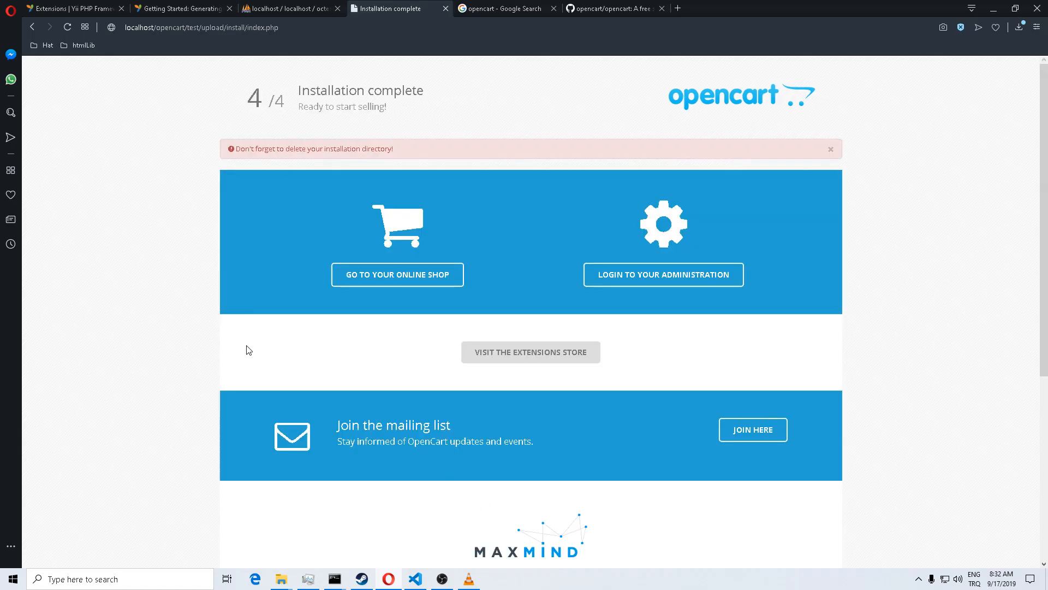
drag(304, 91, 423, 96)
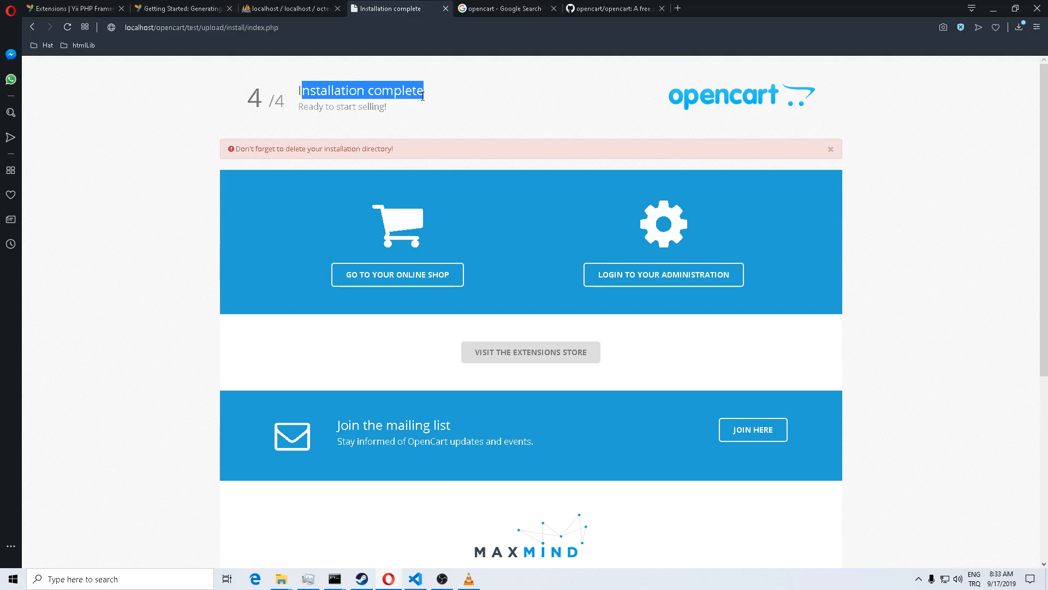
drag(422, 96, 423, 96)
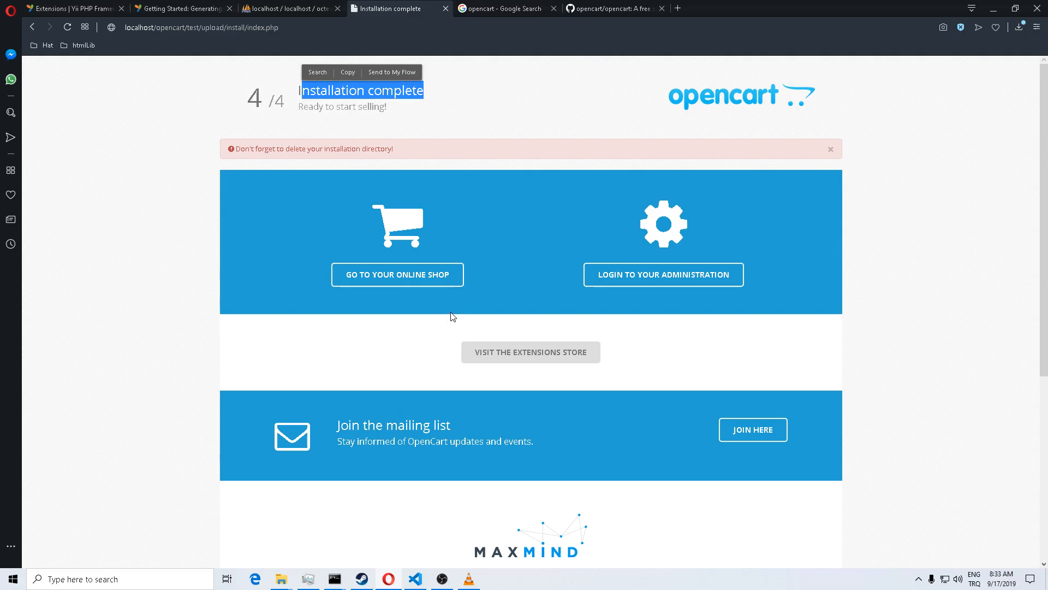
drag(236, 148, 400, 158)
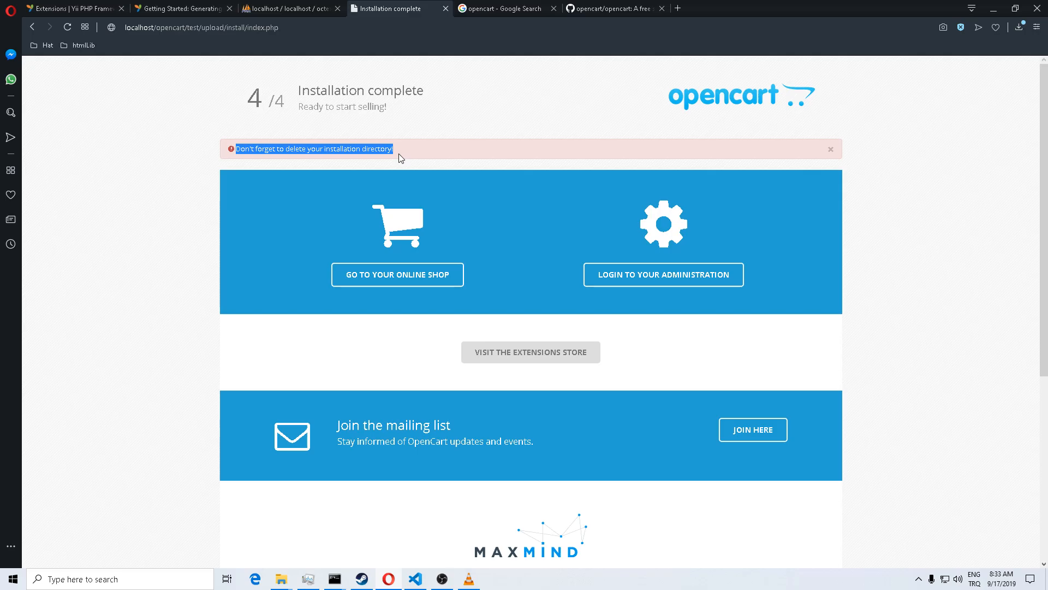
drag(401, 158, 402, 158)
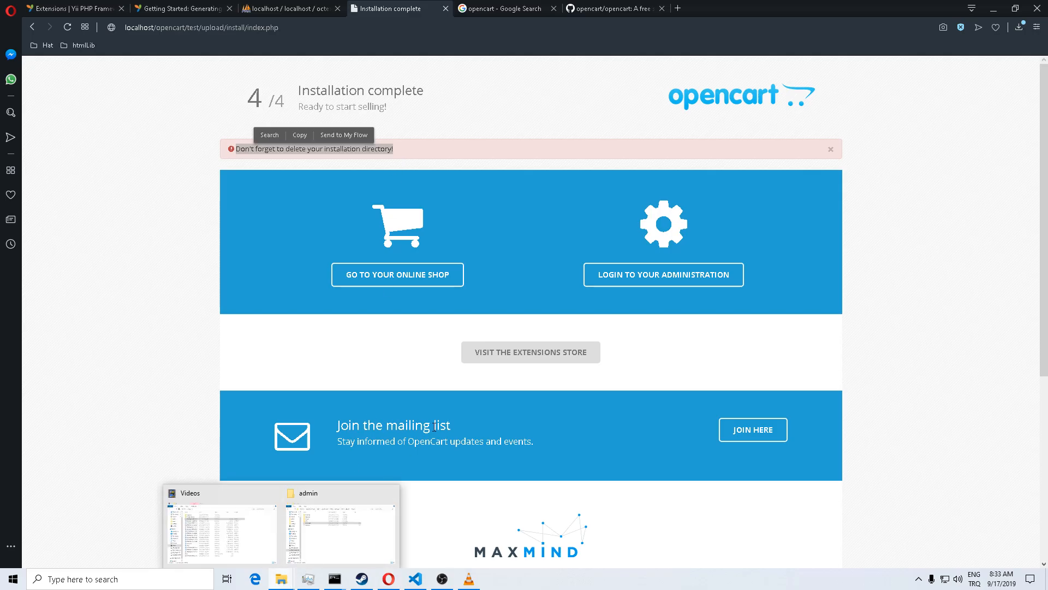
Step: Permanently delete the install folder from upload, then return to the installation complete page
click(224, 526)
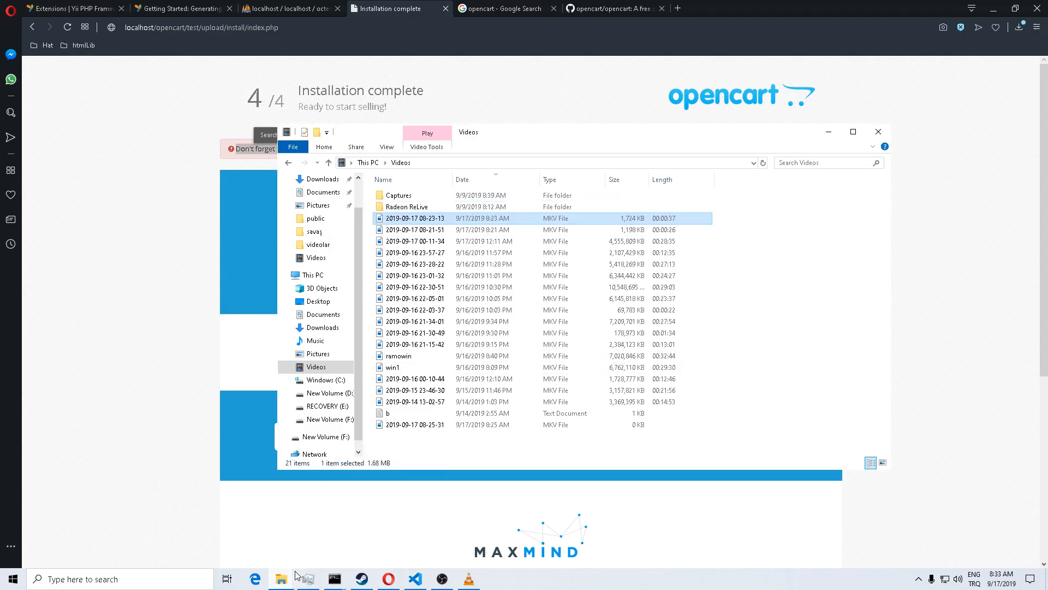
mouse_move(289, 576)
click(294, 549)
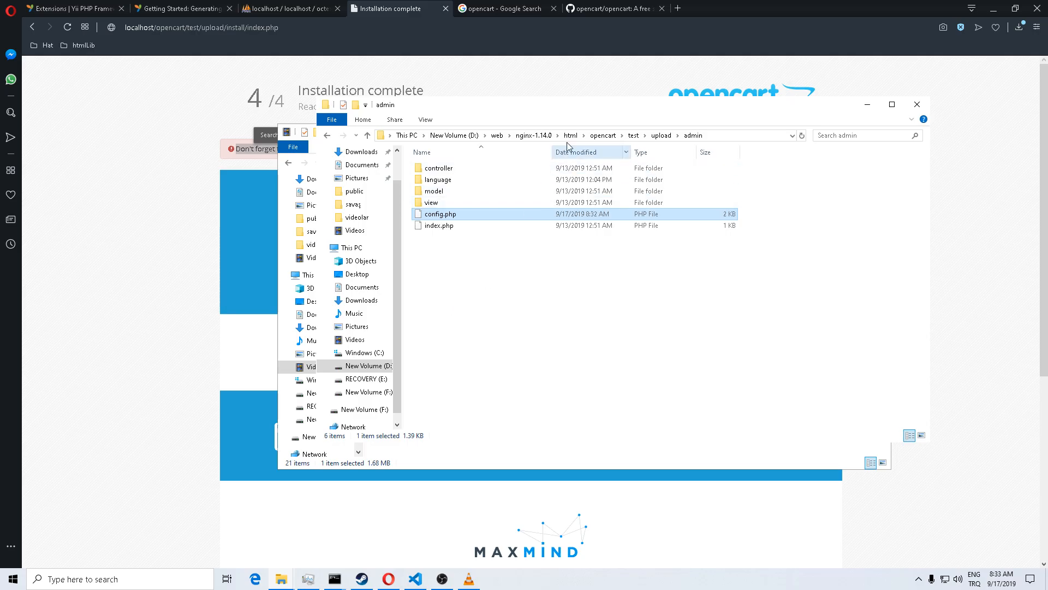
click(661, 136)
key(Down)
key(Down)
key(Down)
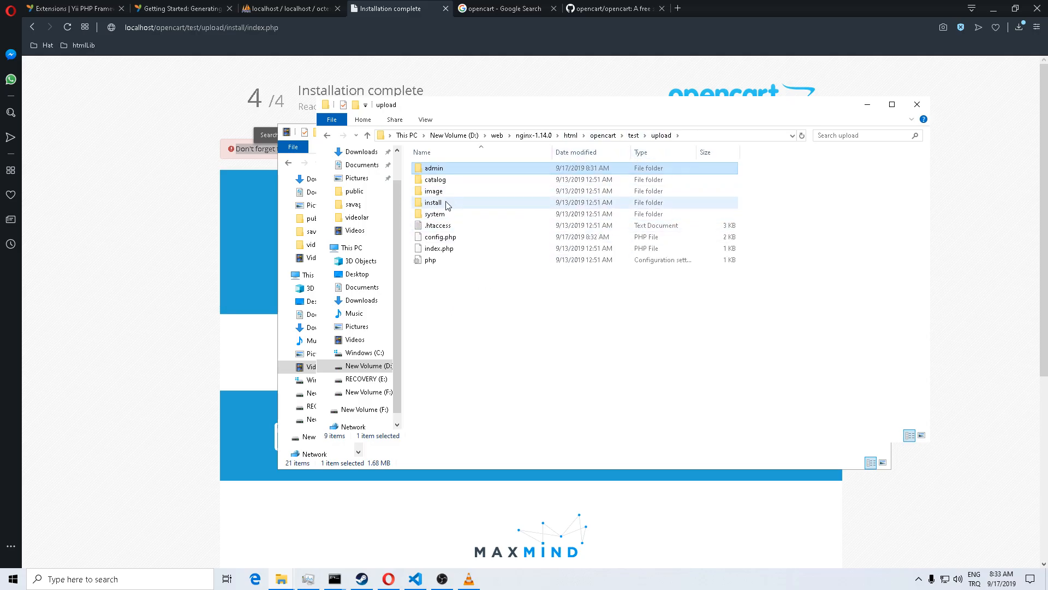
key(shift+Delete)
key(Return)
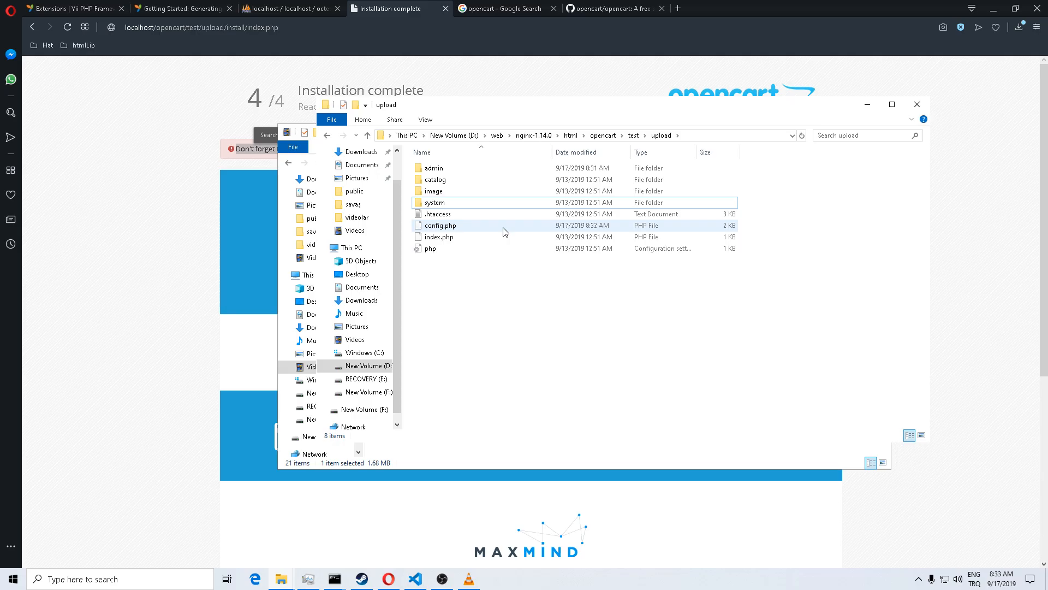
click(169, 191)
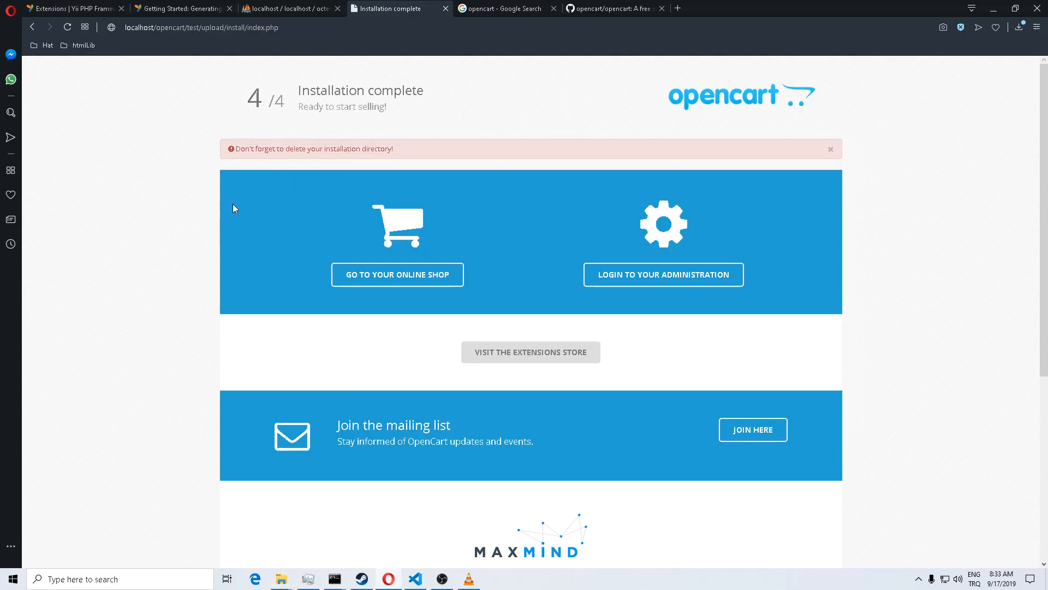
Step: Load the admin login page at localhost/opencart/test/upload/admin/index.php in a new tab
right_click(675, 283)
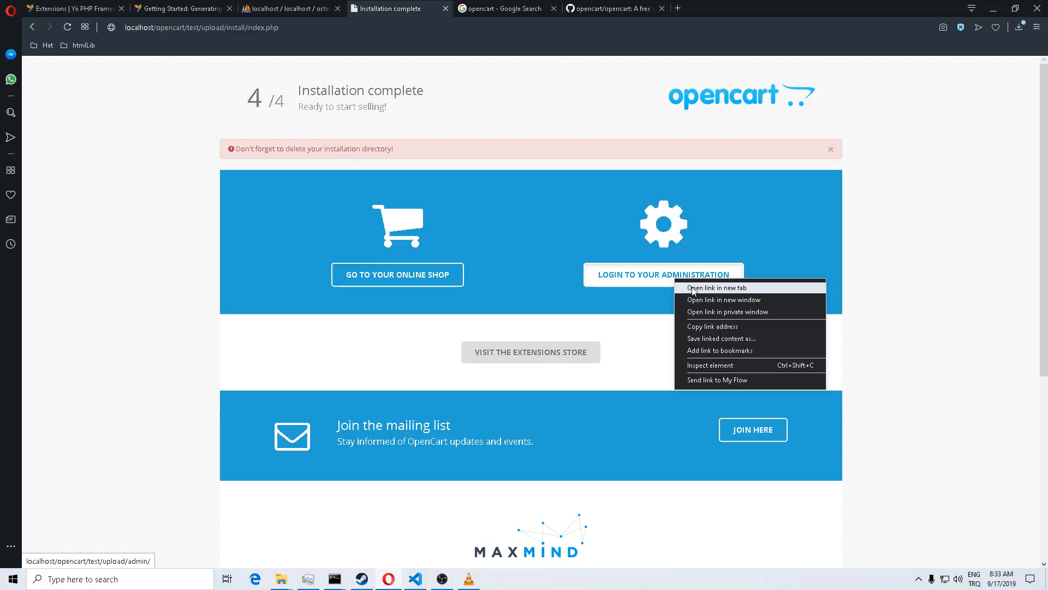
click(694, 290)
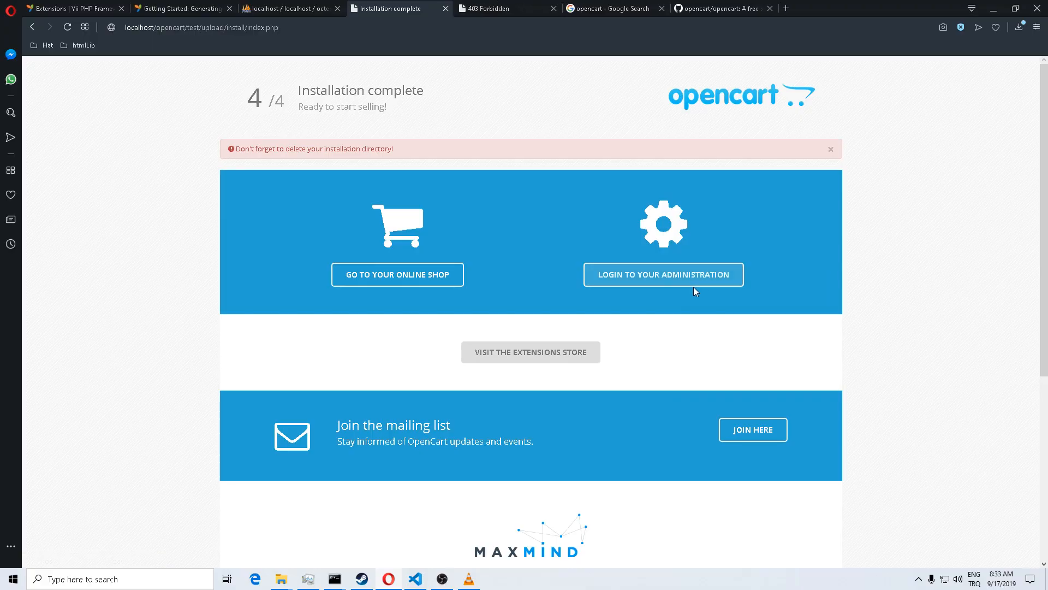
click(512, 16)
click(385, 29)
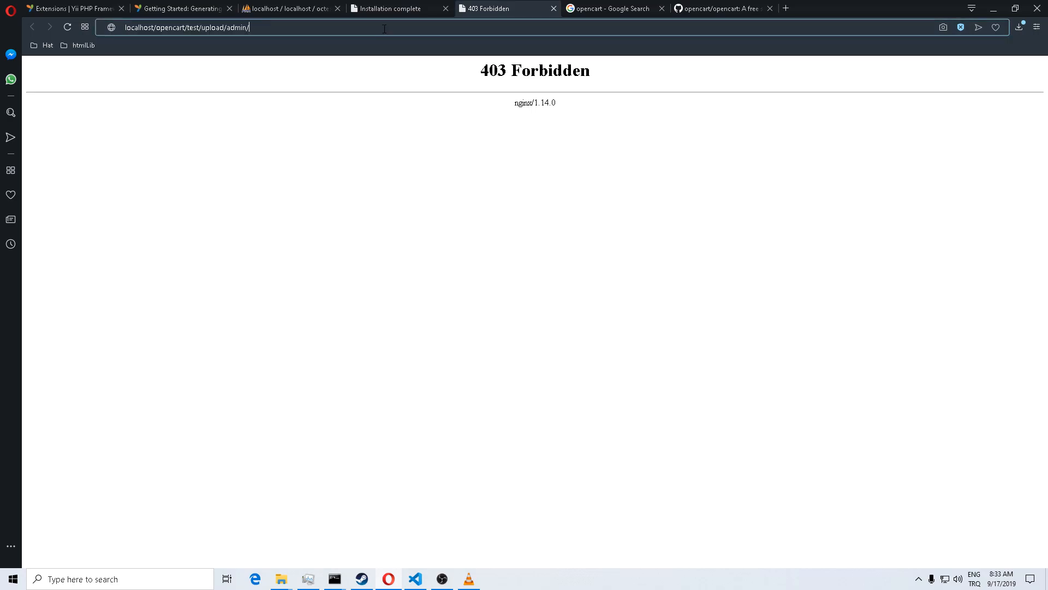
text(index.php)
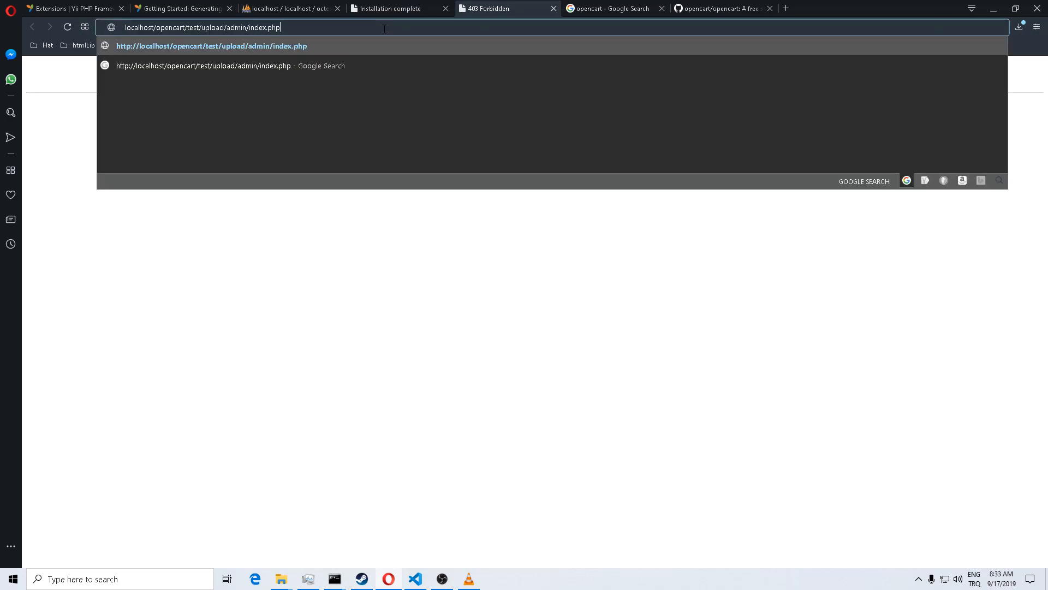
key(Return)
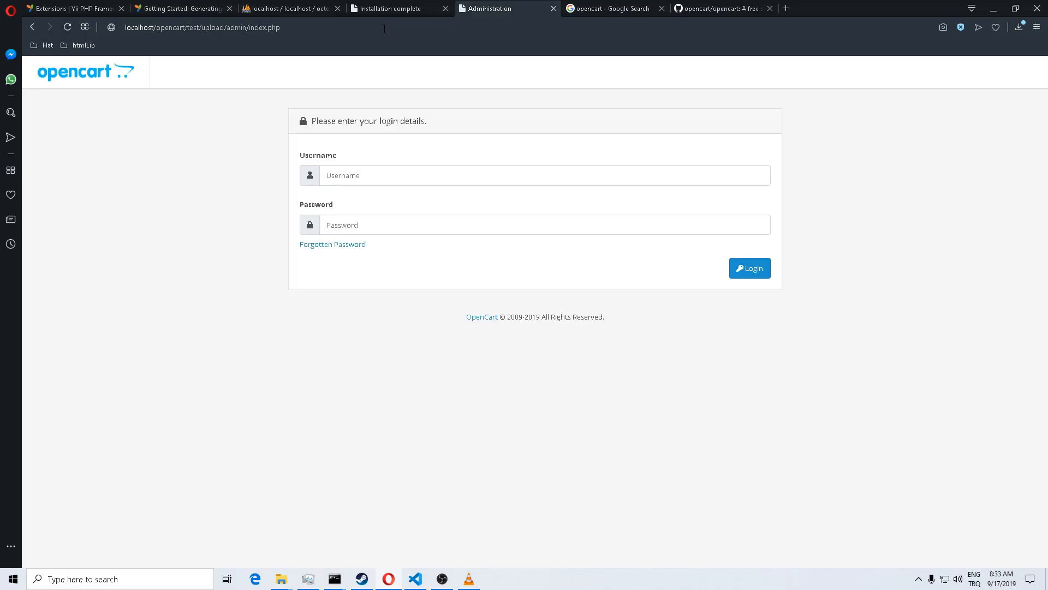
Step: Log in to OpenCart admin with the administrator username and password to reach the Dashboard
click(381, 167)
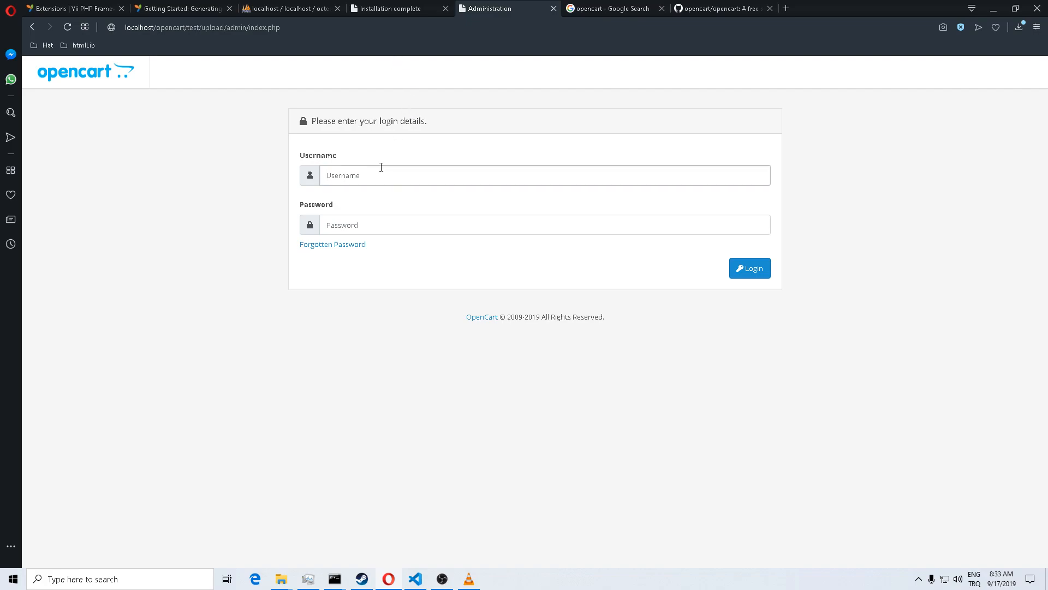
text(admin)
key(Tab)
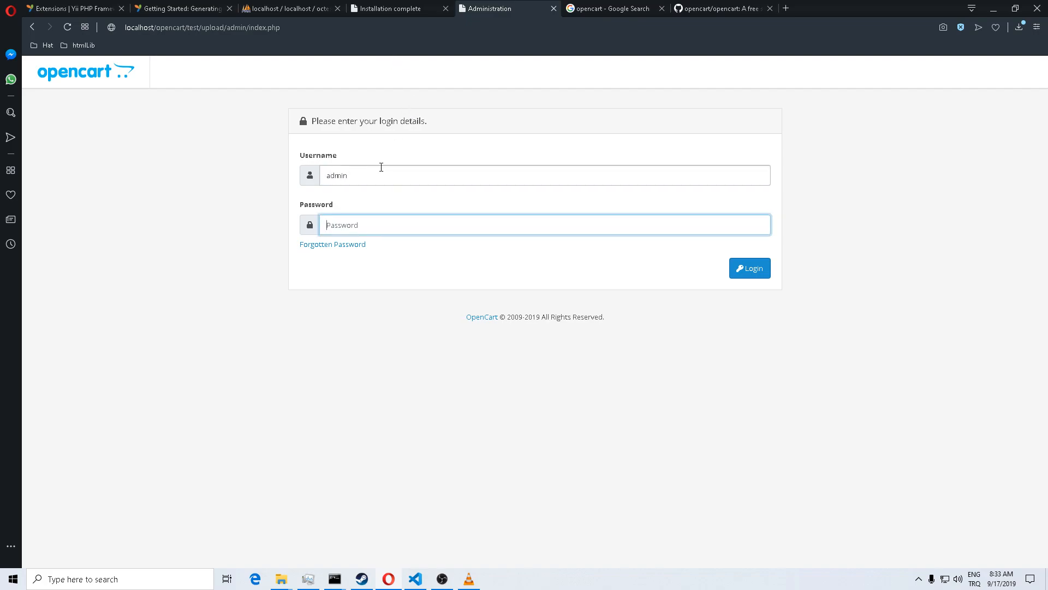
text(admin)
key(Return)
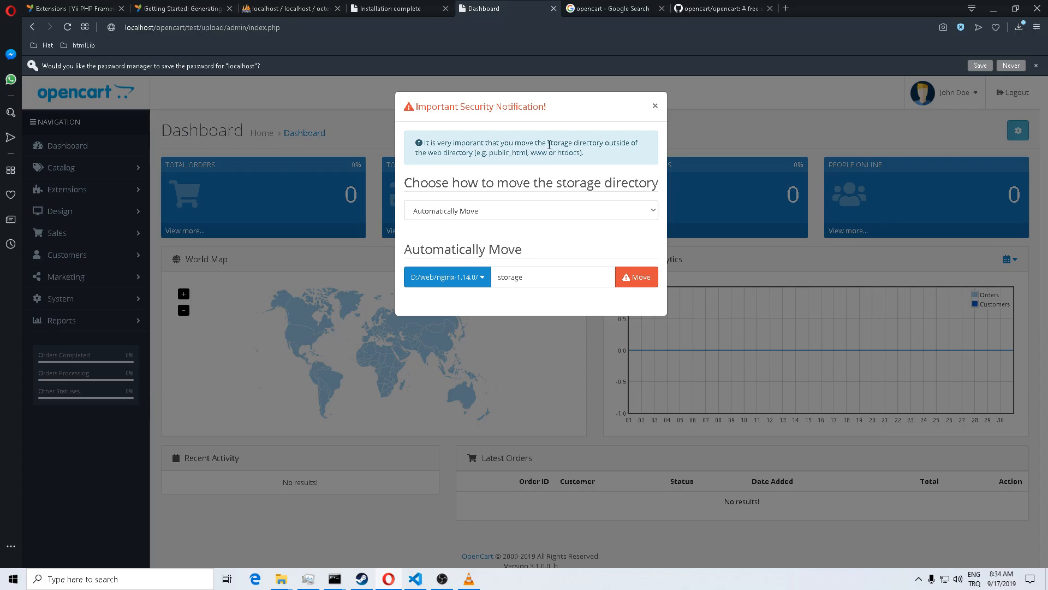
Step: Move the storage directory to D:/web/nginx-1.14.0/ under the folder name storage1
drag(547, 143, 603, 143)
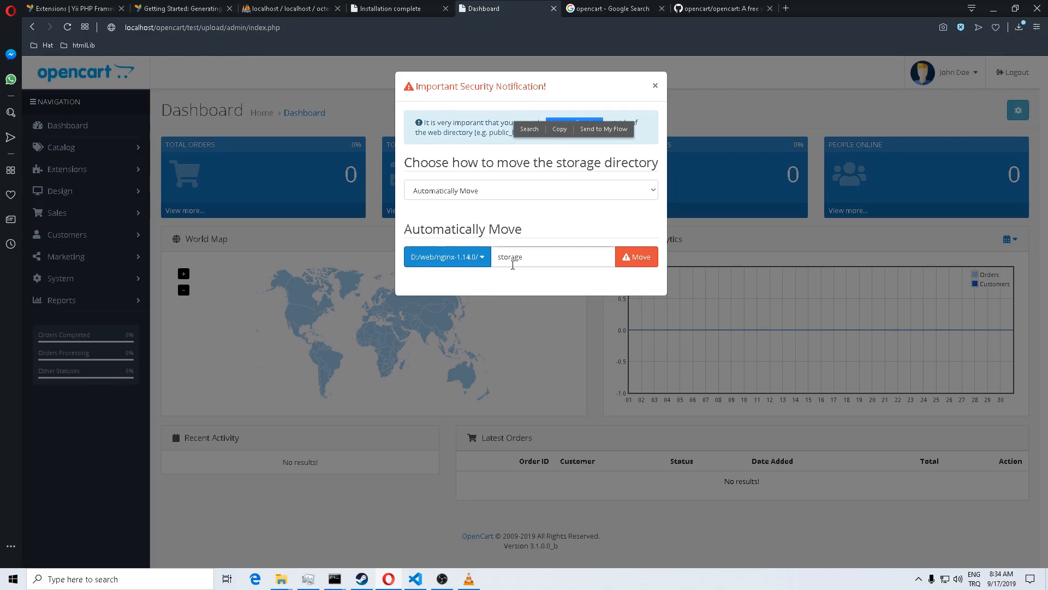
click(647, 266)
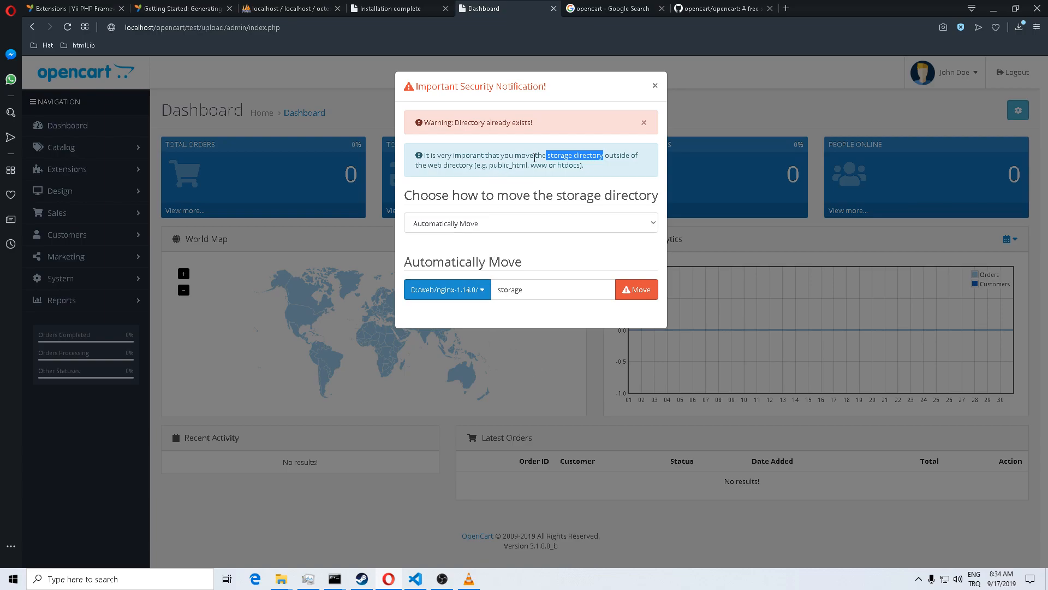
click(536, 288)
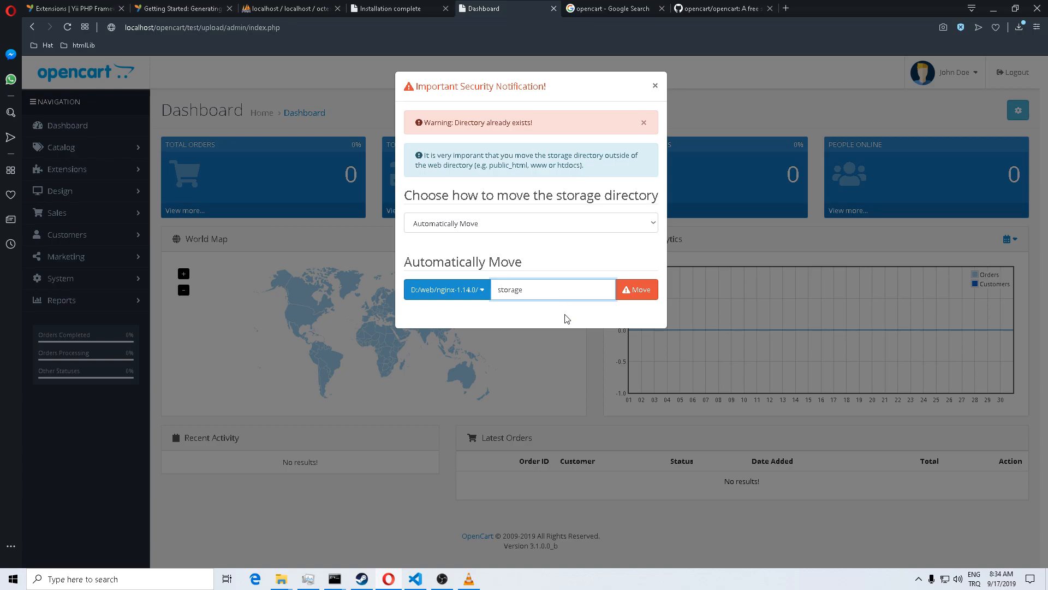
text(1)
click(633, 292)
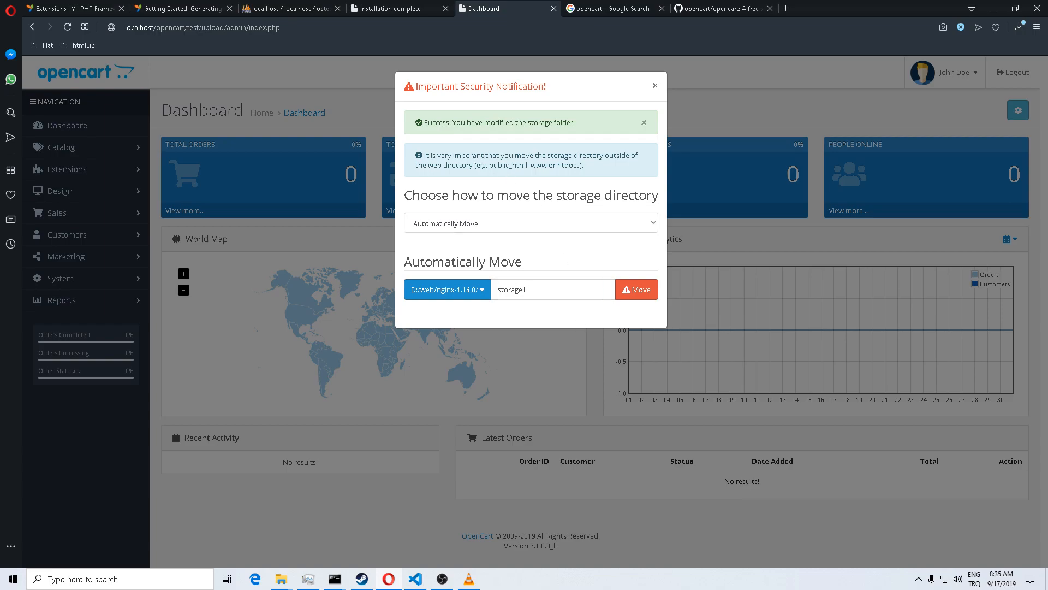
Step: Select the move success message, then close the security notification
drag(430, 122, 574, 126)
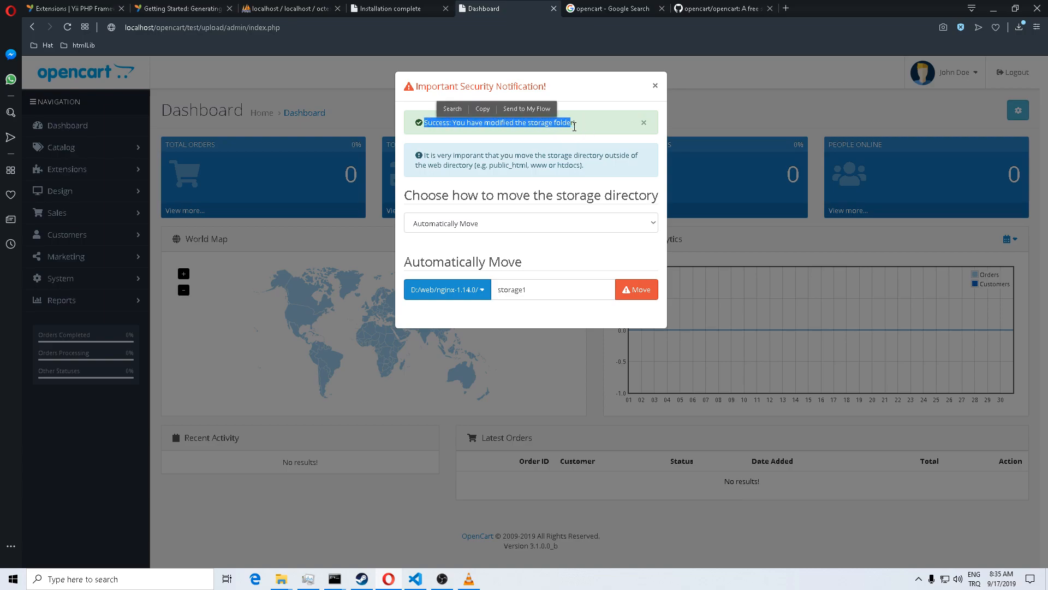
click(574, 126)
triple_click(576, 128)
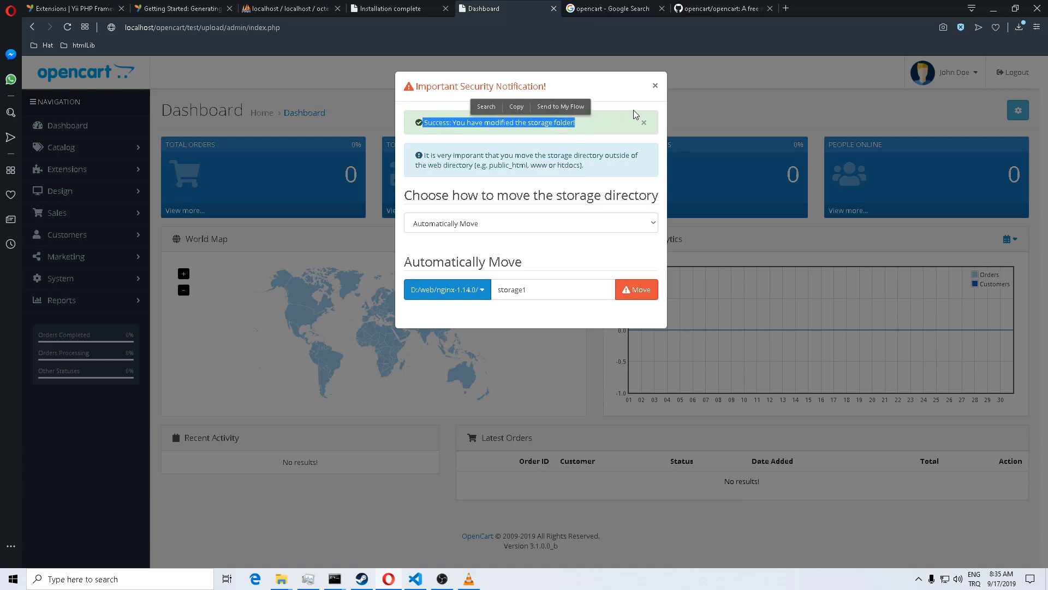
click(654, 86)
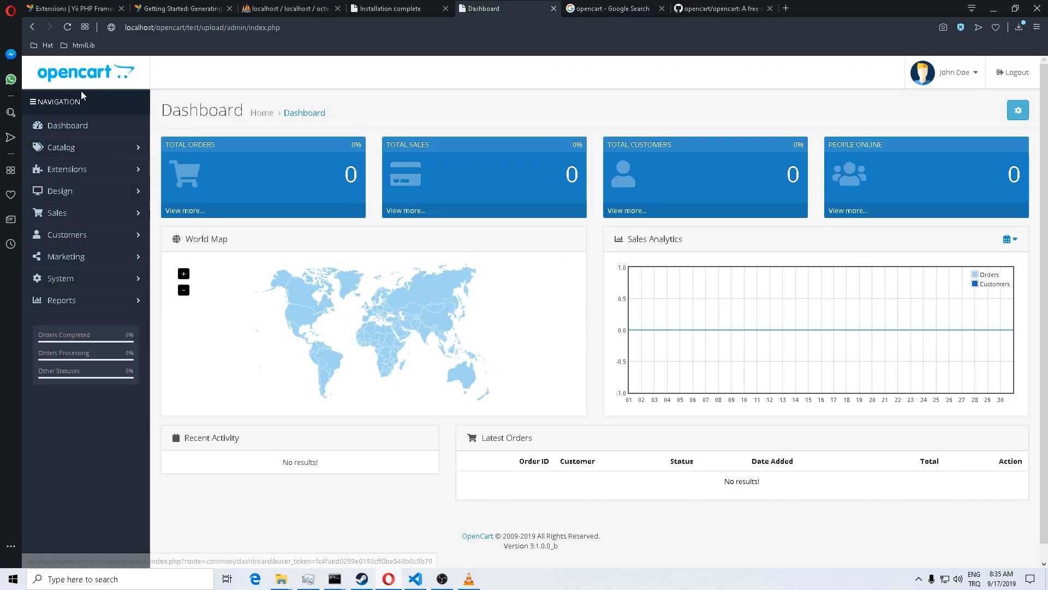
Step: Show the Catalog > Categories list, then return to the Installation complete tab
scroll(85, 232, down, 1)
scroll(87, 236, up, 1)
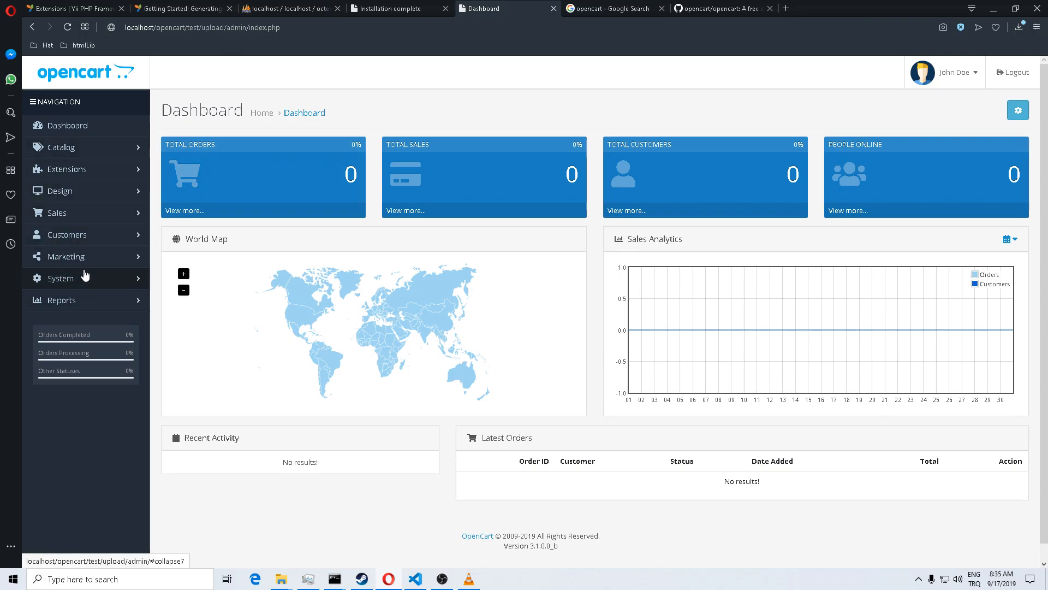
click(62, 148)
click(83, 211)
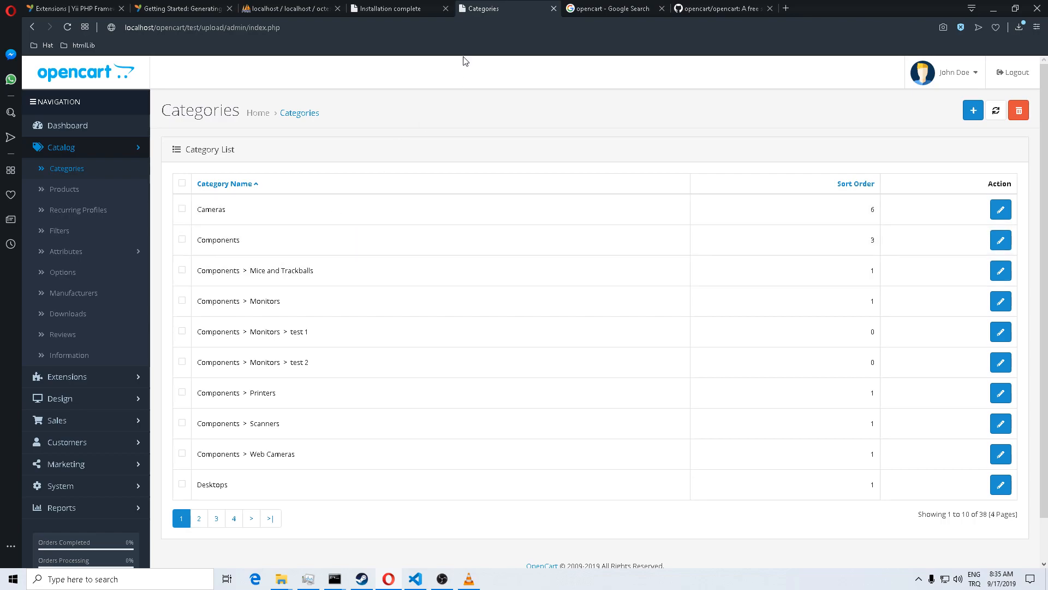
click(401, 7)
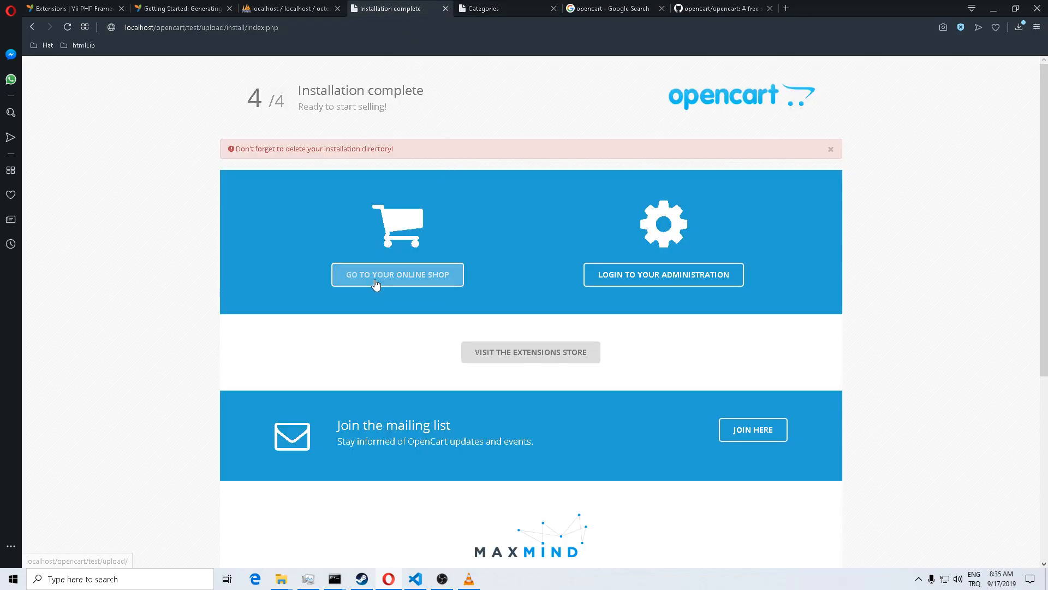
Step: Load the storefront at localhost/opencart/test/upload/index.php in a new tab
right_click(410, 277)
click(423, 285)
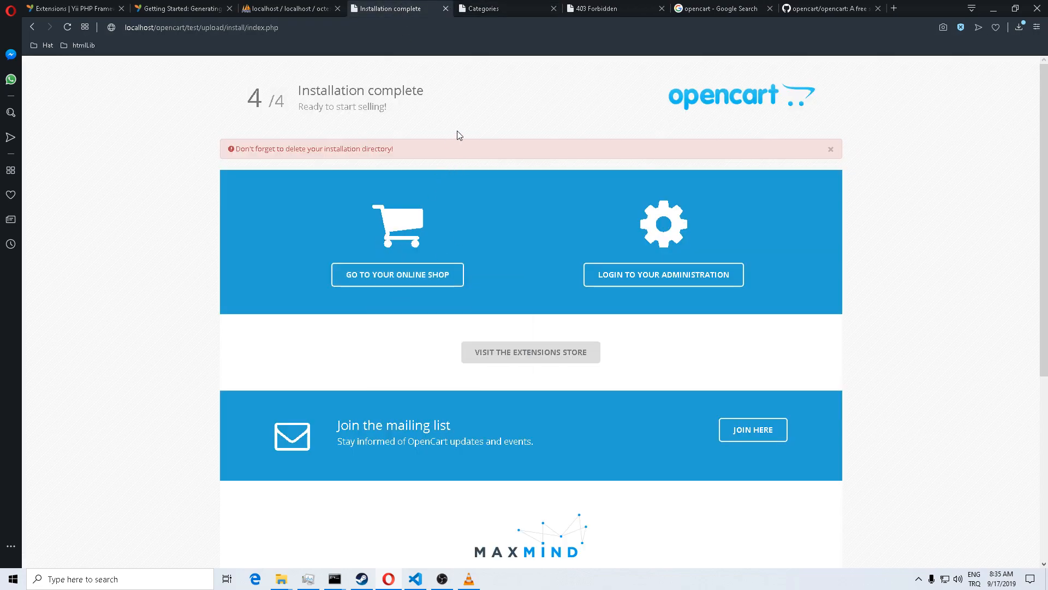
click(621, 11)
click(320, 29)
click(320, 29)
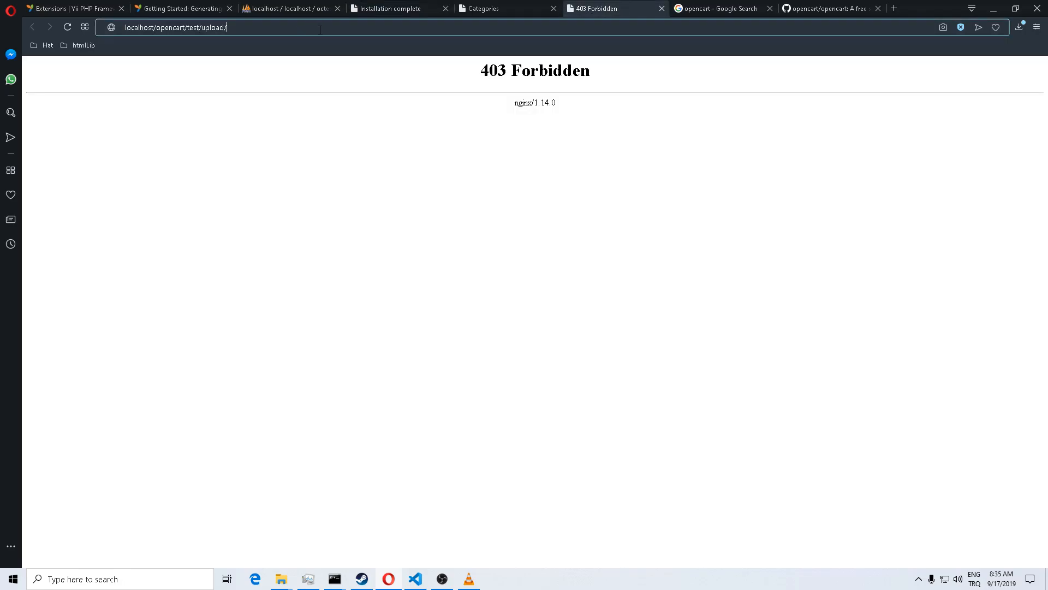
text(index)
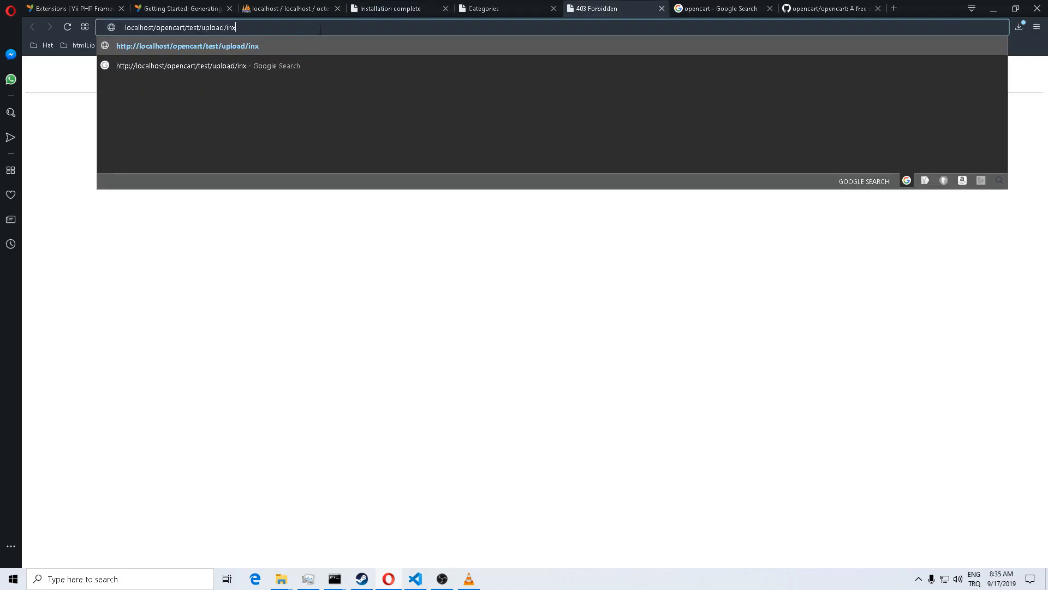
text(.php)
key(Return)
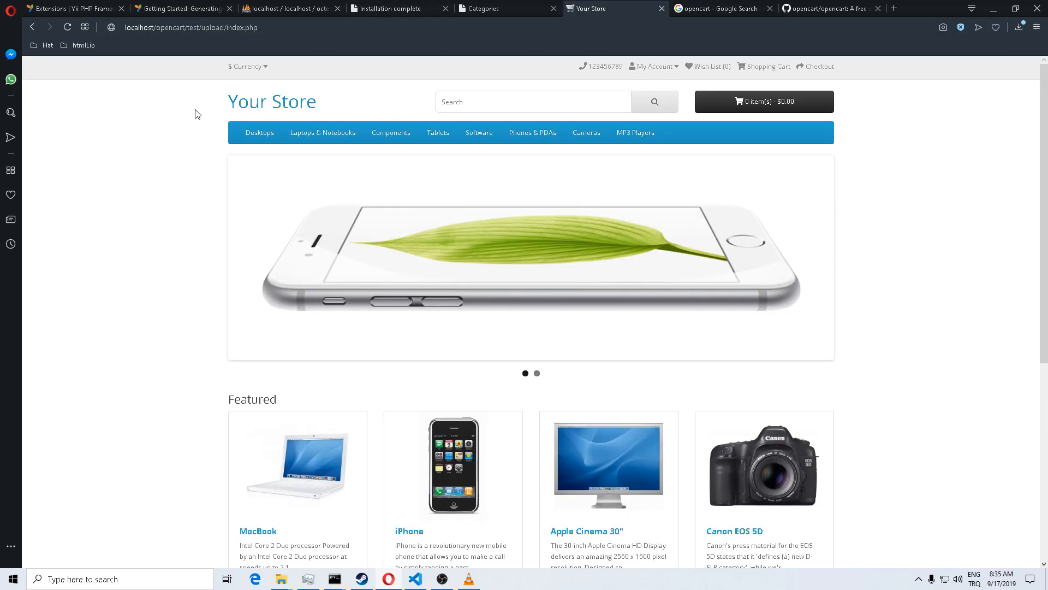
Step: Try adding the Apple Cinema 30" to the cart, check the cart, and return home
scroll(365, 200, down, 6)
scroll(365, 201, up, 5)
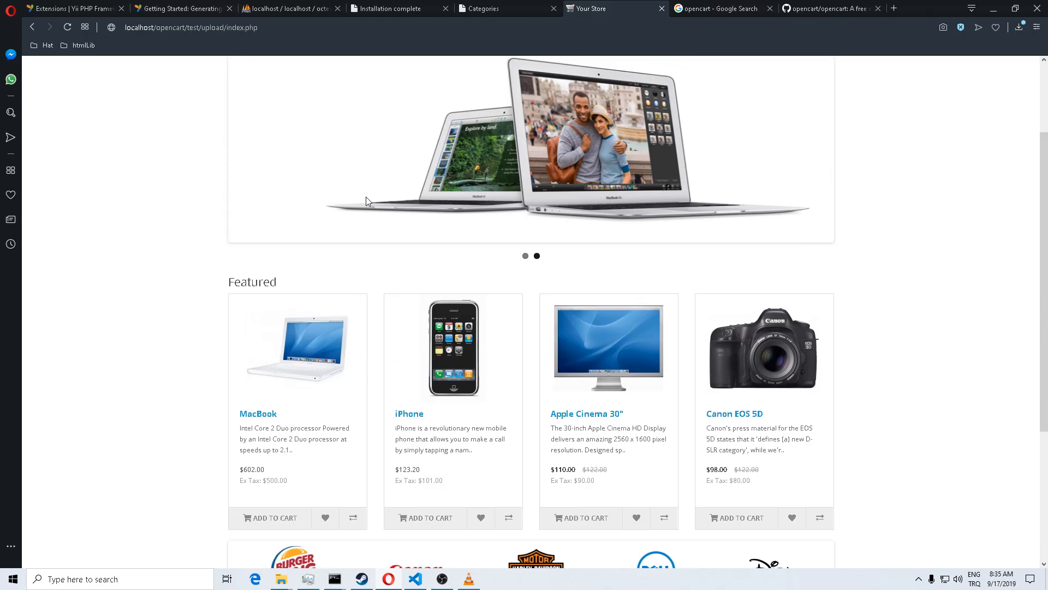
scroll(365, 201, up, 1)
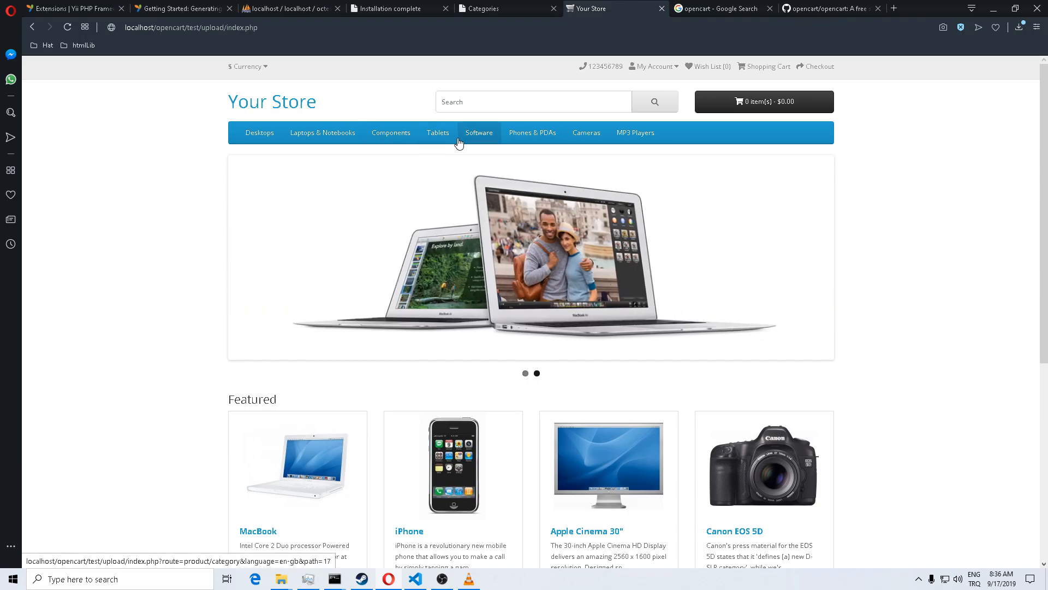
scroll(459, 143, down, 4)
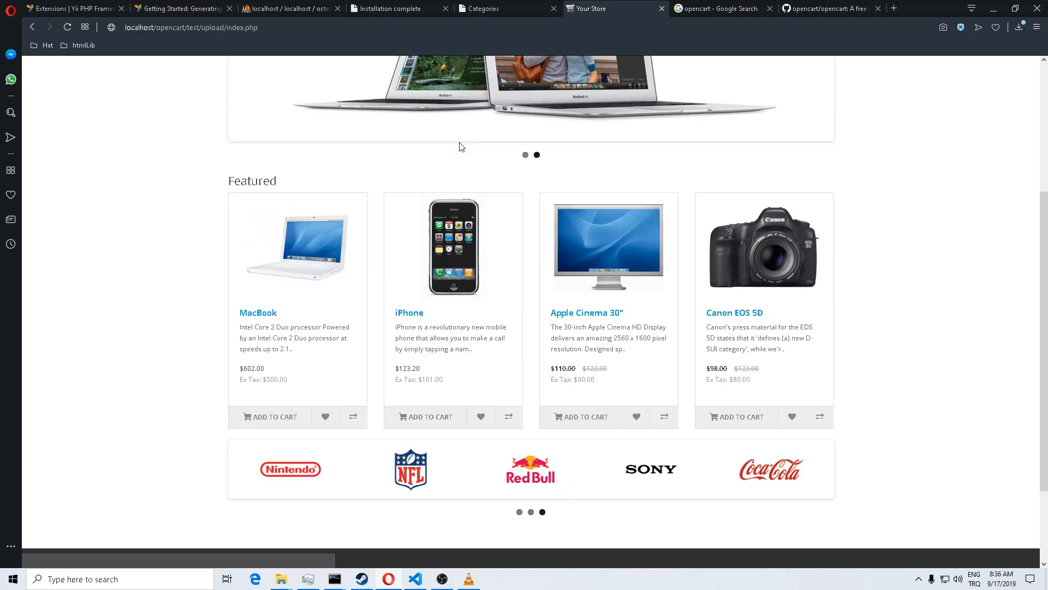
click(605, 425)
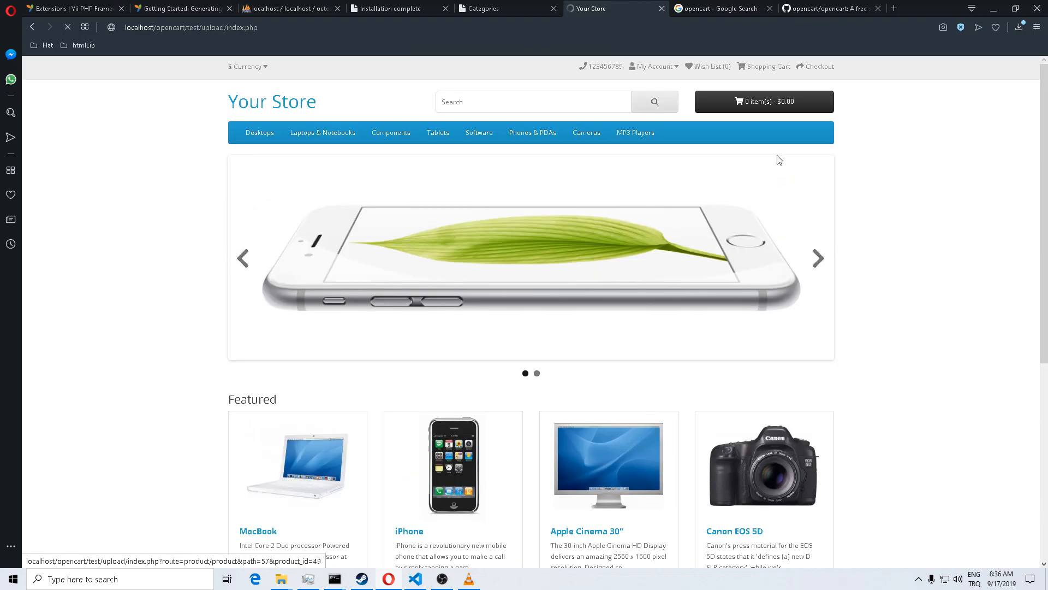
click(760, 108)
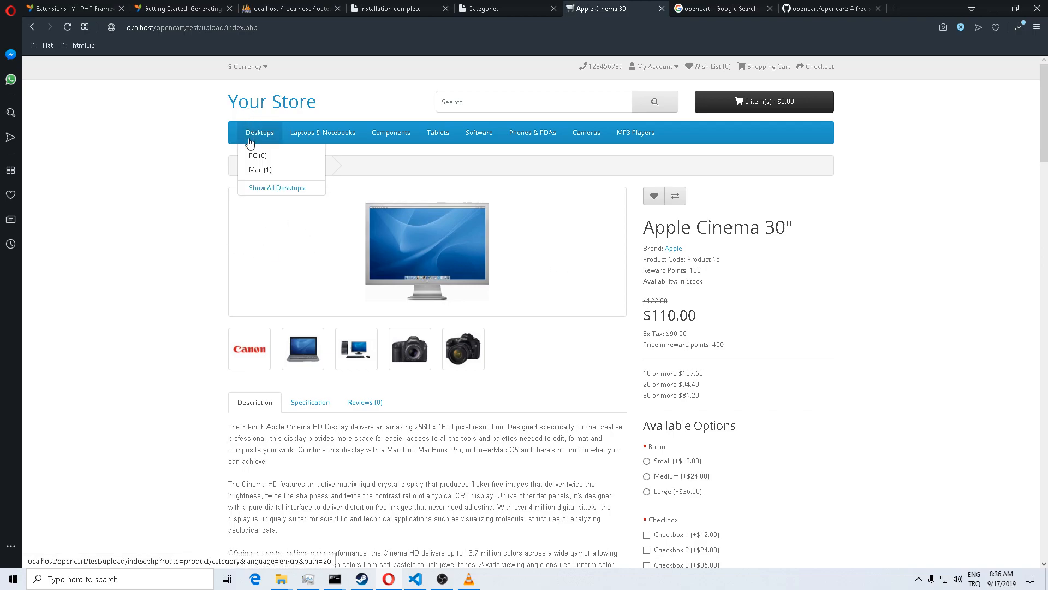
click(243, 166)
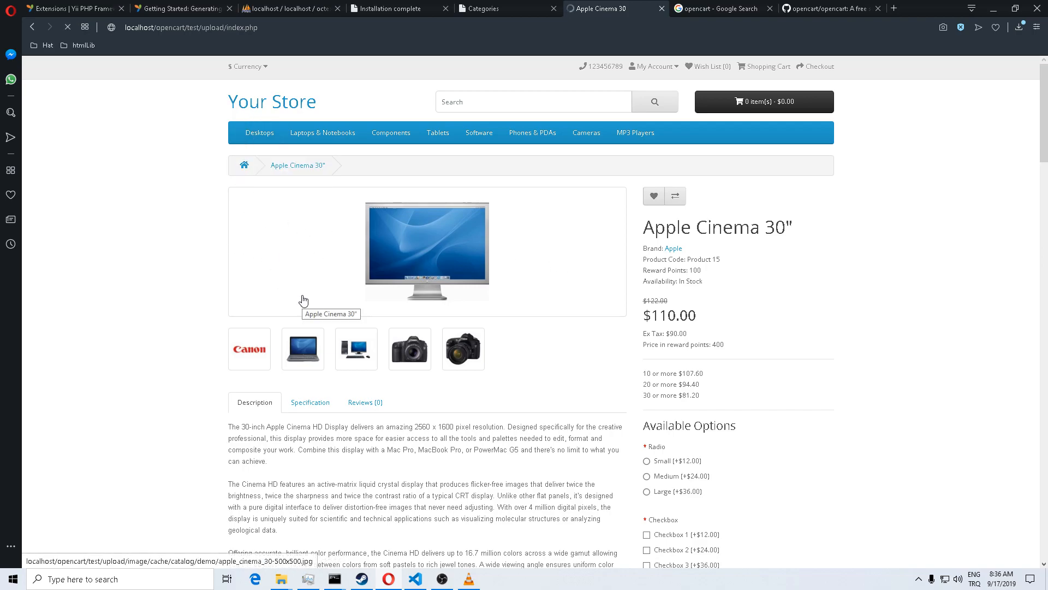
Step: Try adding the Canon EOS 5D, return home, then go back to the admin Categories tab
scroll(305, 301, down, 4)
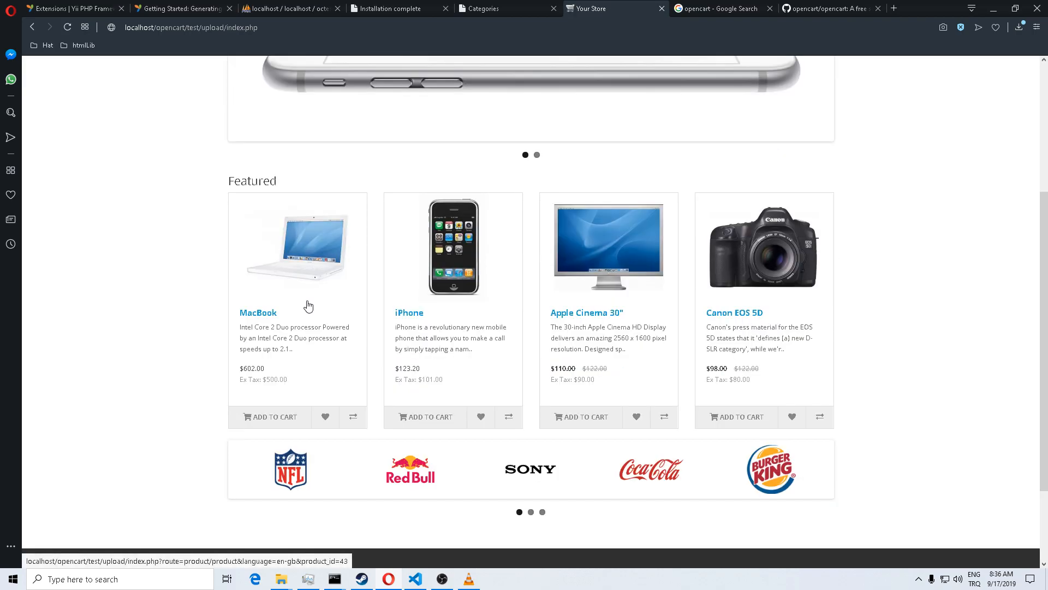
click(732, 421)
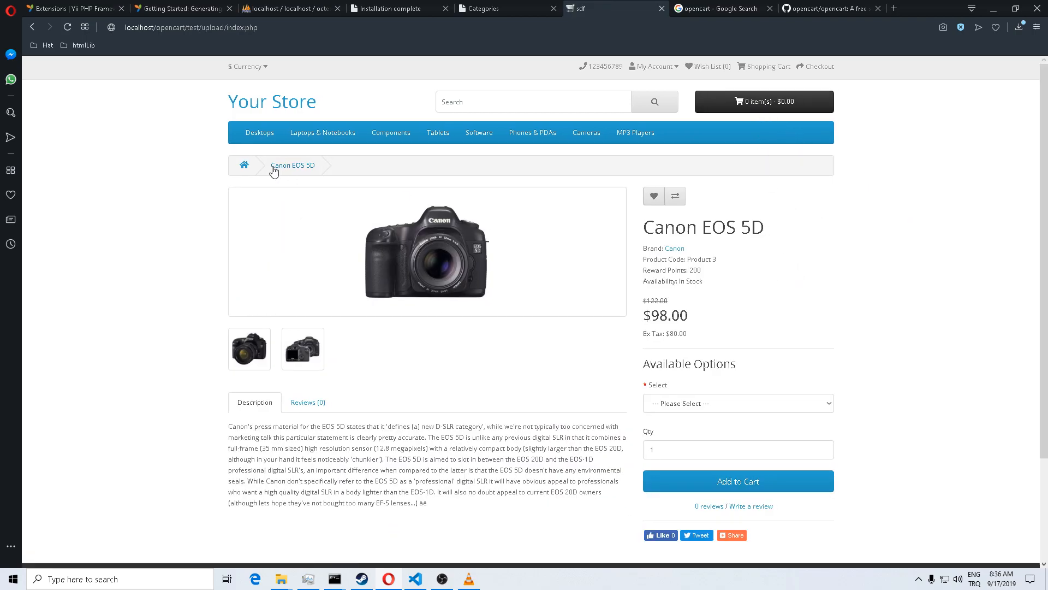
click(261, 109)
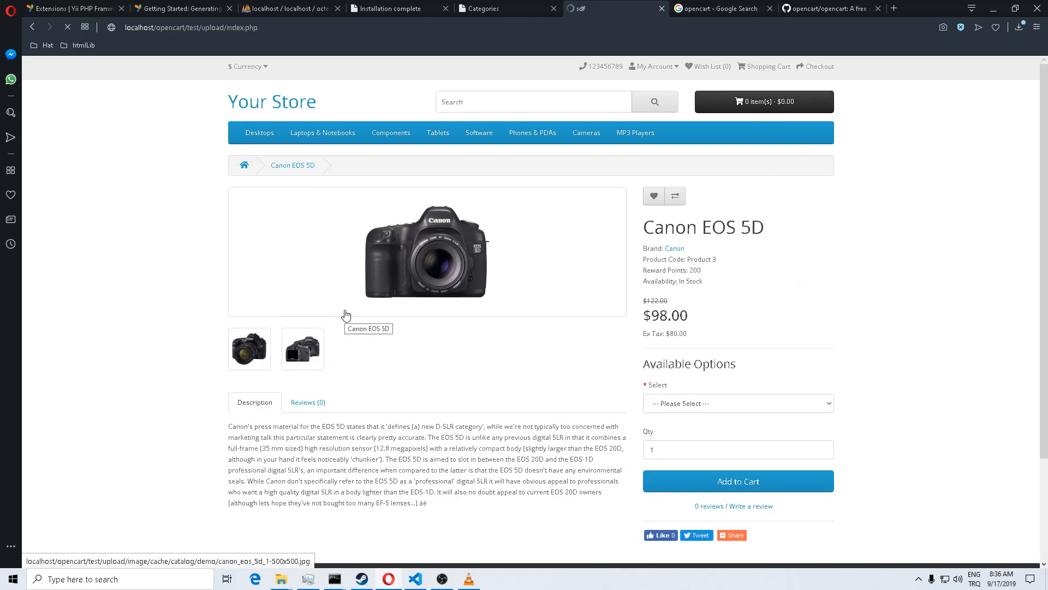
scroll(346, 312, down, 5)
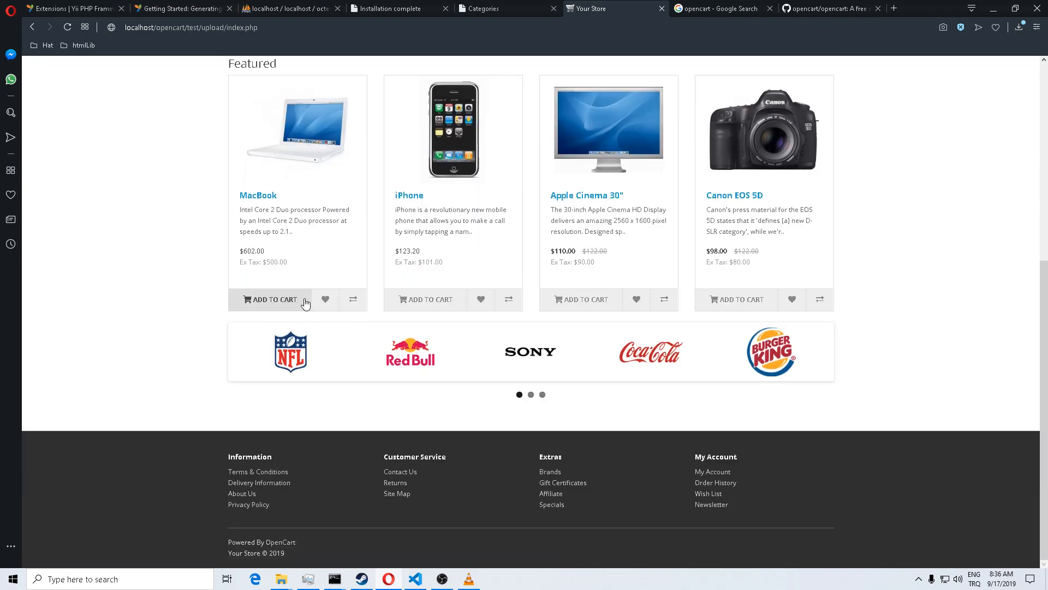
scroll(306, 304, up, 2)
scroll(309, 304, up, 4)
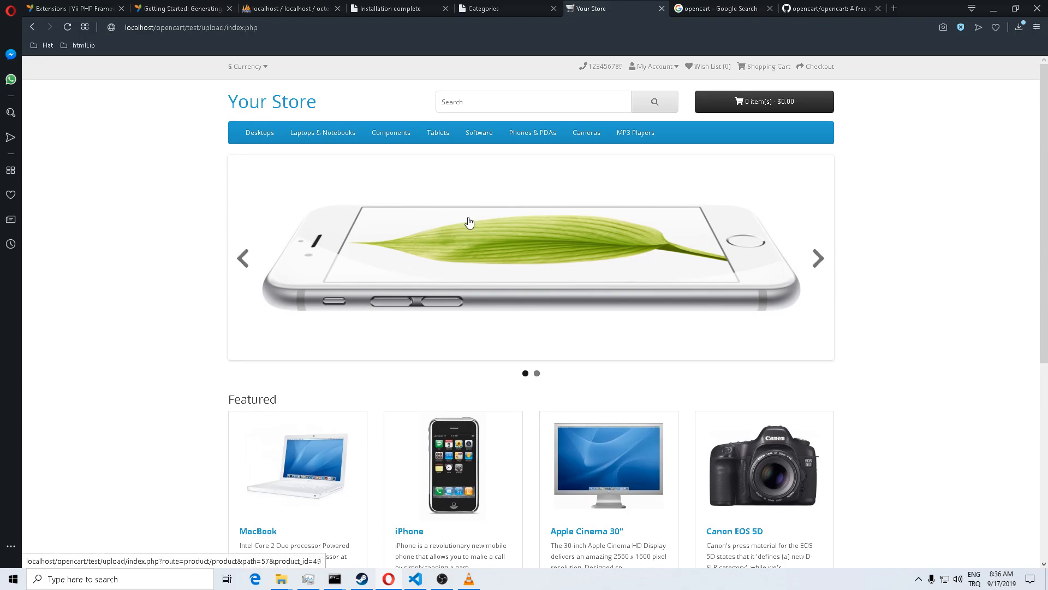
click(483, 8)
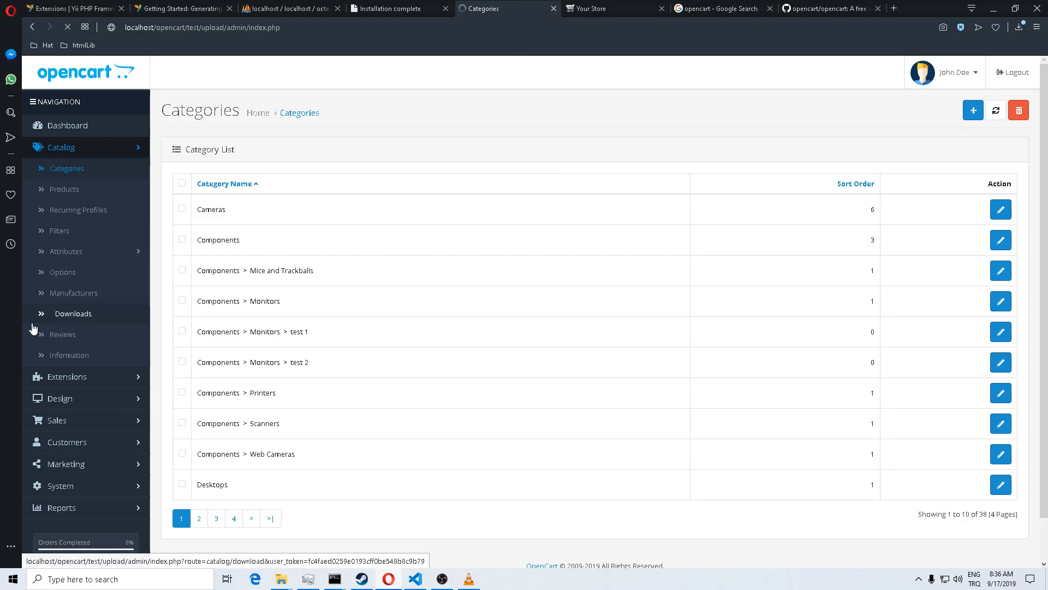
Step: Browse the Products and Categories lists, then reach the System > Settings store list
click(90, 198)
scroll(324, 377, down, 3)
scroll(323, 377, up, 3)
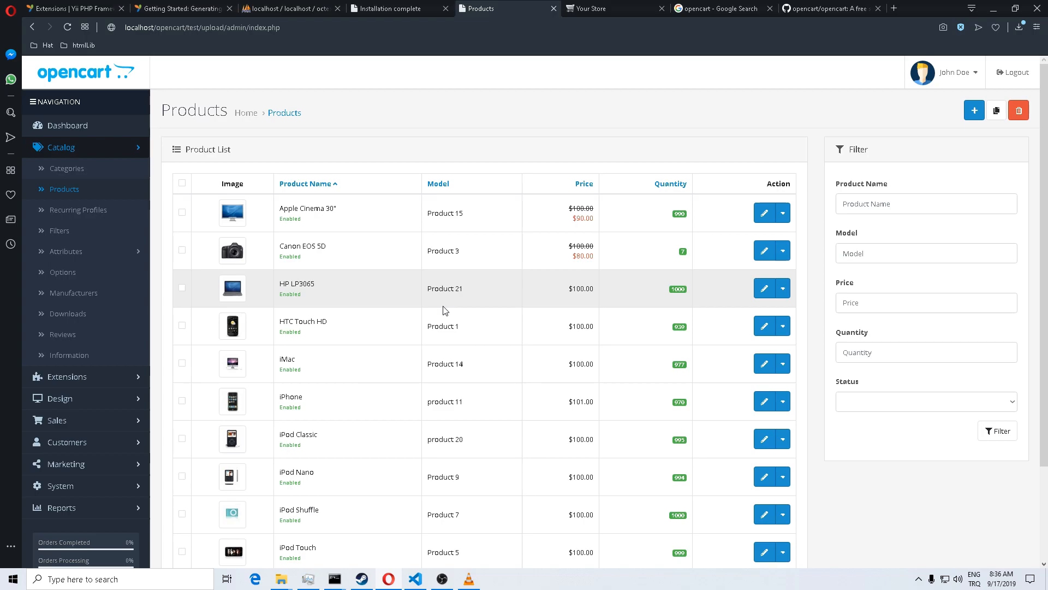
click(66, 171)
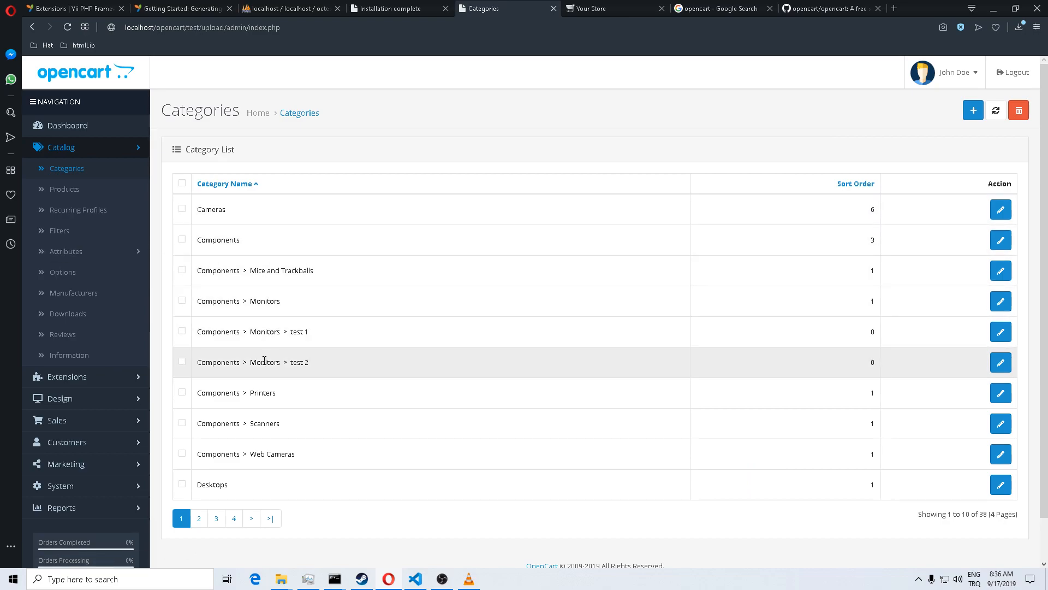
click(82, 189)
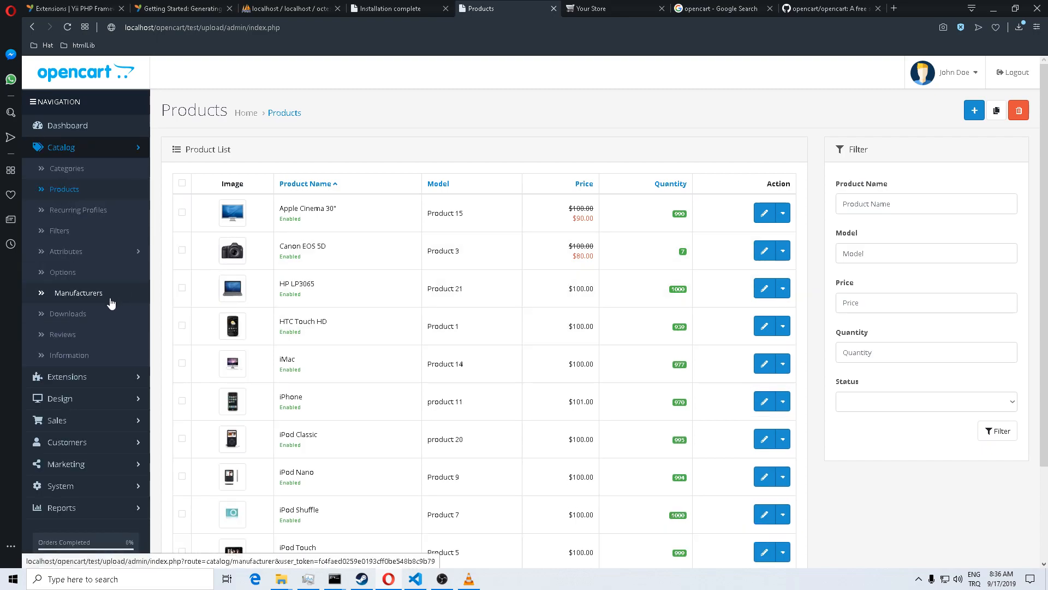
scroll(111, 303, down, 1)
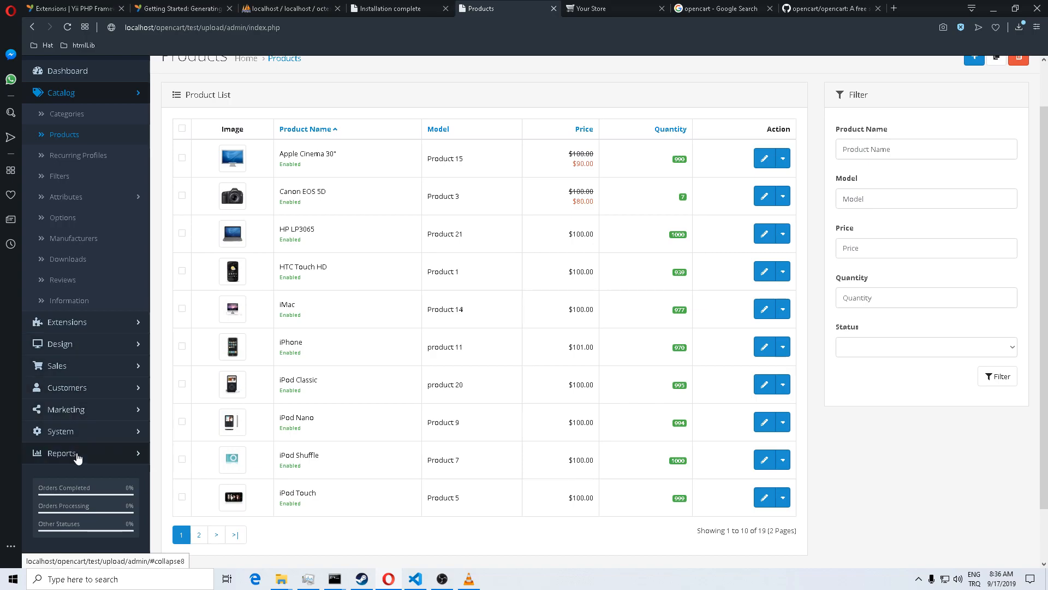
click(61, 431)
click(61, 453)
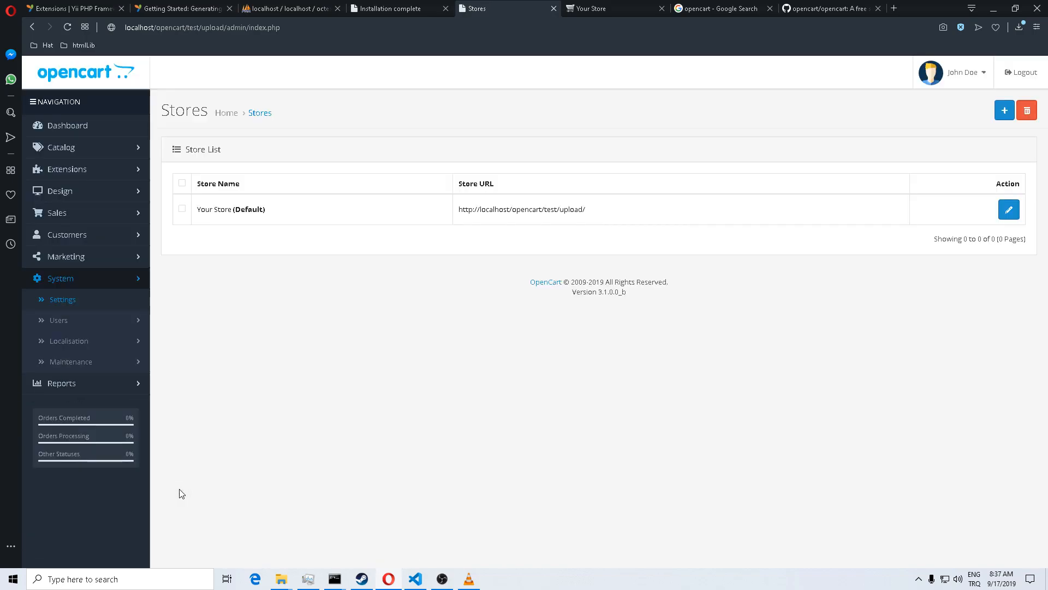
Step: Edit Your Store and set its Meta Title to 'Crazy Panda Tuts Store . All staff crazy ...'
click(1008, 212)
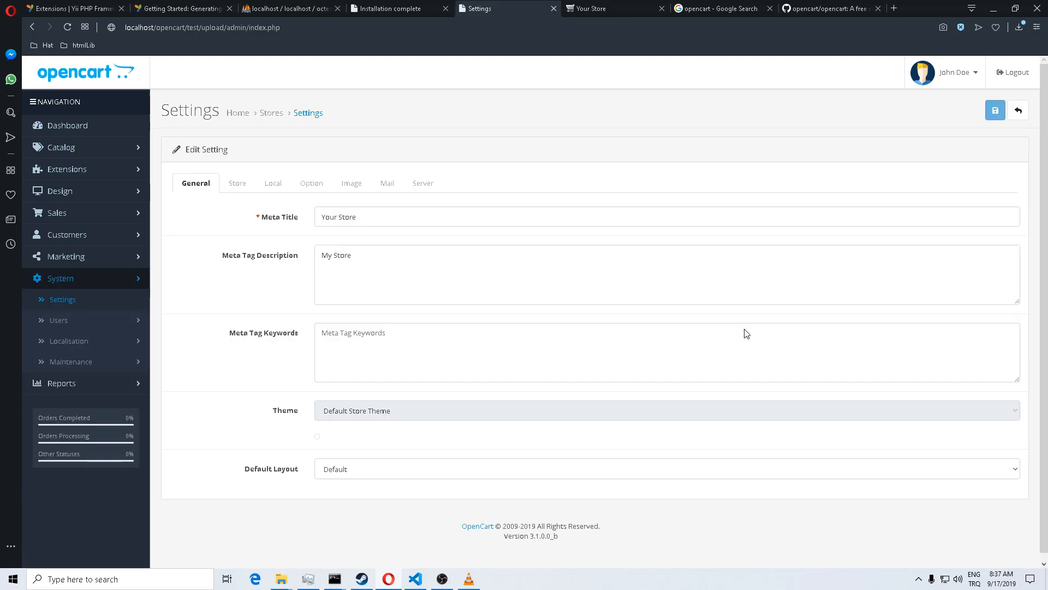
drag(378, 221, 181, 202)
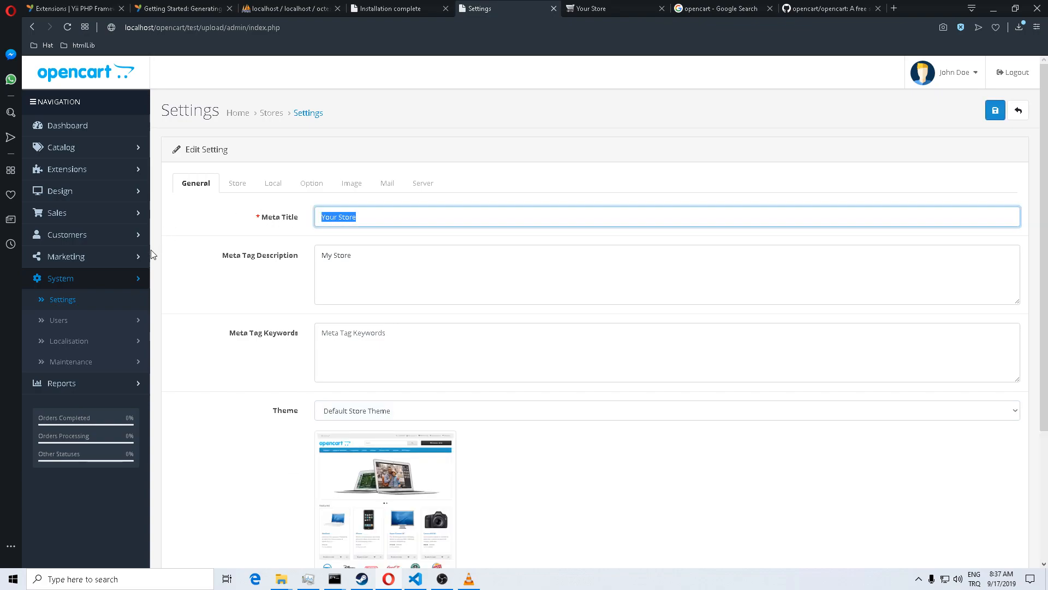
text(Crazy Panda Tuts)
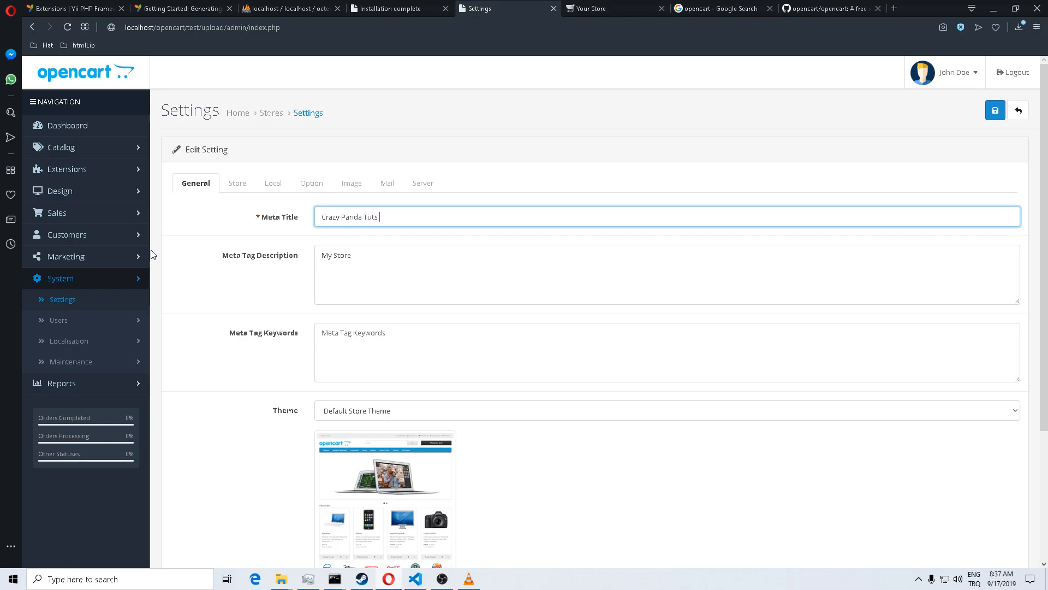
text( St)
text(ore )
text(. )
text(All s)
text(taaf)
key(BackSpace)
key(BackSpace)
text(ff crazy .)
Step: Replace the Meta Tag Description with 'Crazy Staffs'
drag(428, 281, 290, 267)
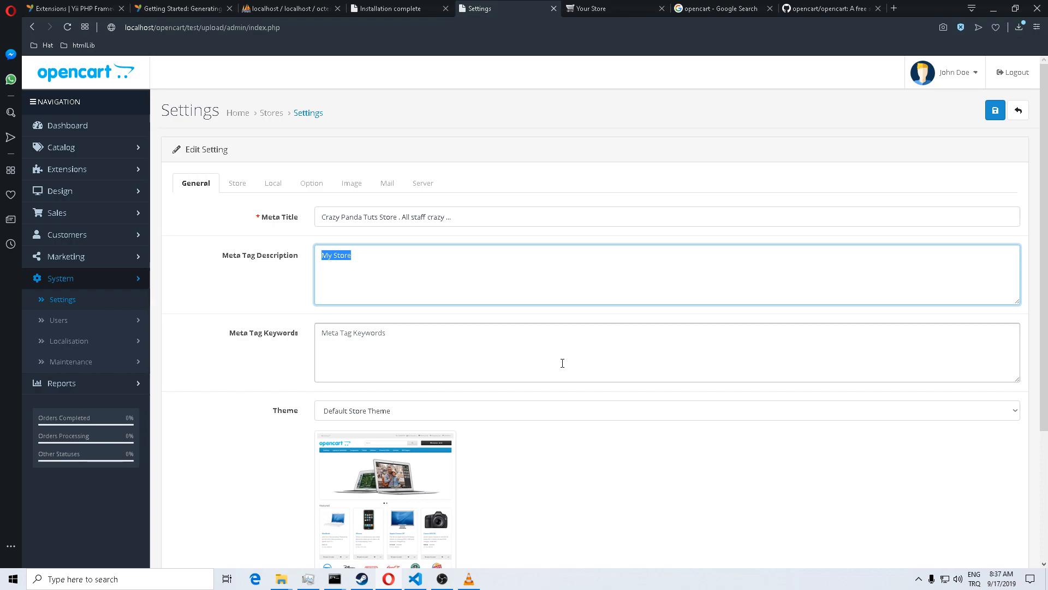
text(Craz)
click(493, 367)
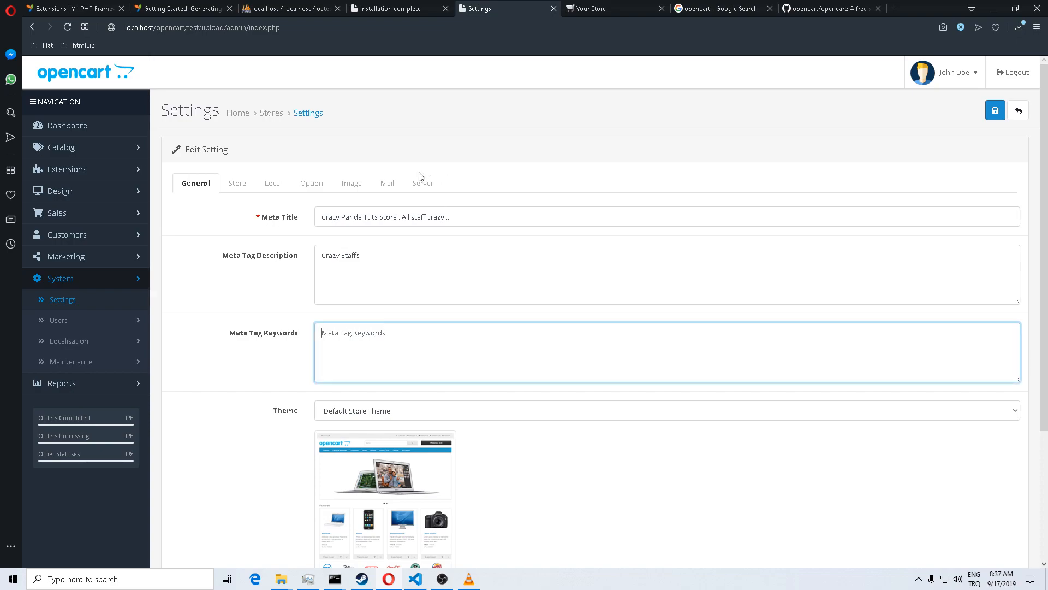
click(409, 264)
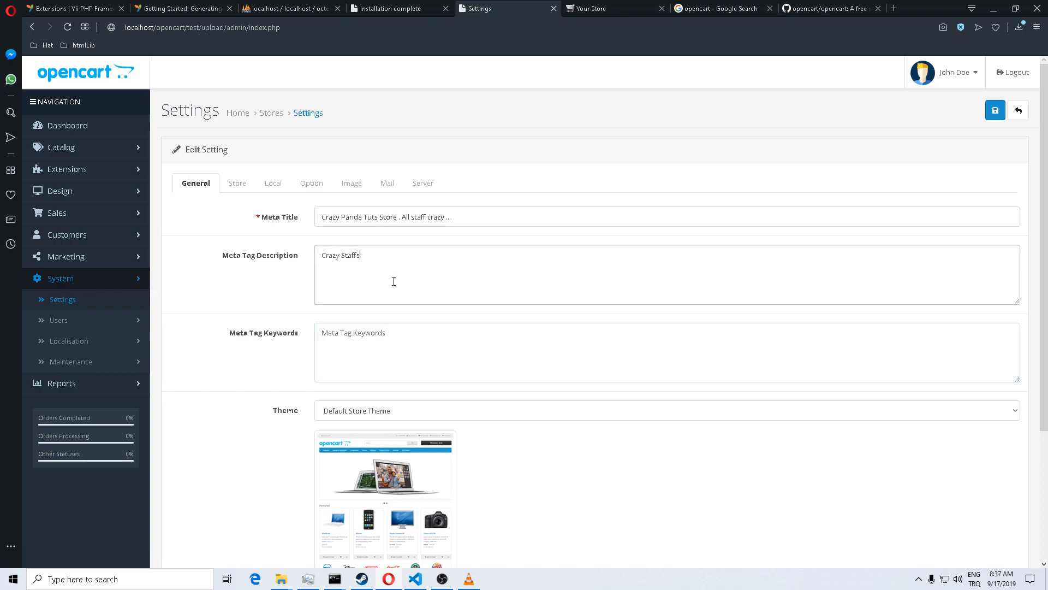
scroll(393, 359, down, 3)
scroll(366, 353, up, 3)
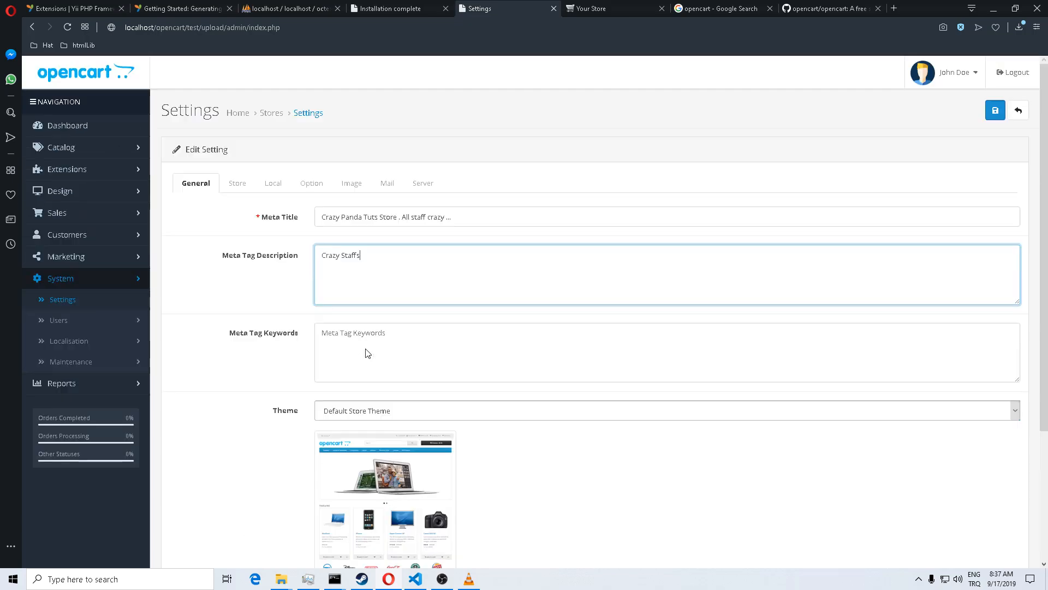
scroll(366, 350, down, 3)
scroll(367, 357, up, 3)
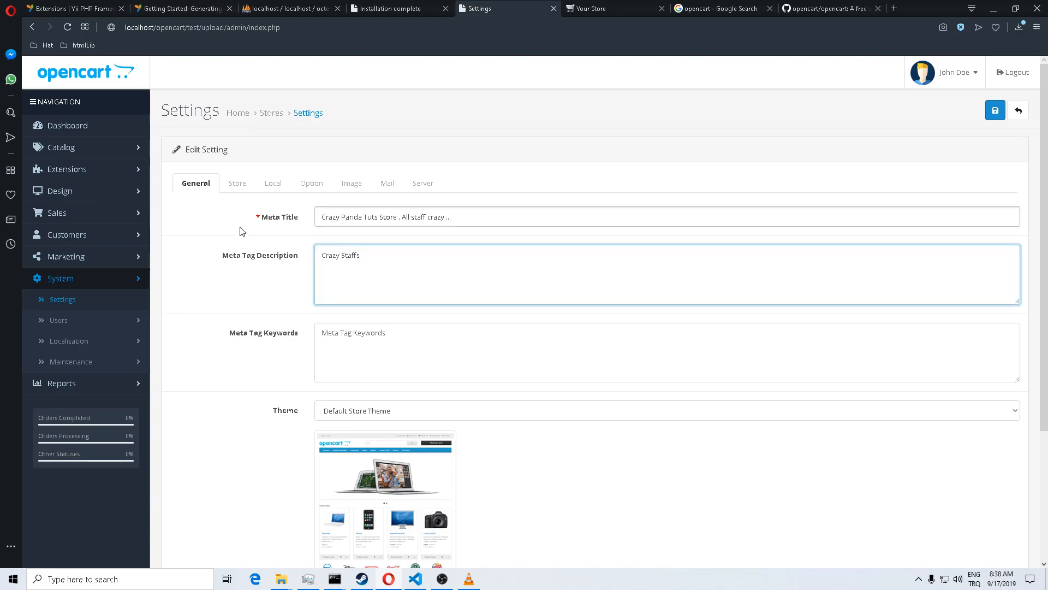
Step: Copy the Meta Title and paste it as the Store Name on the Store tab
click(240, 187)
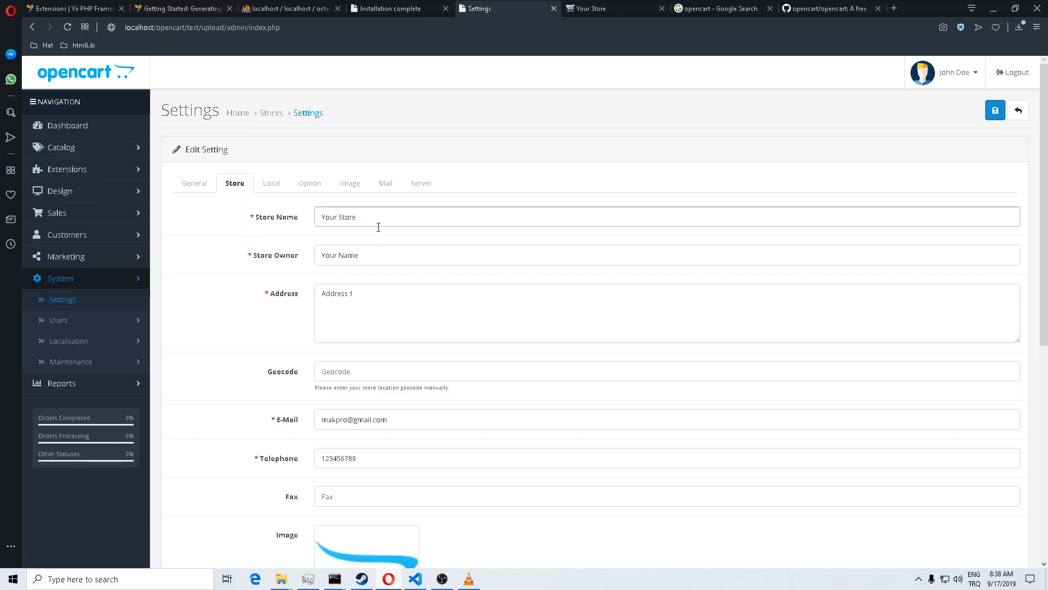
drag(379, 228, 321, 218)
click(195, 183)
click(487, 219)
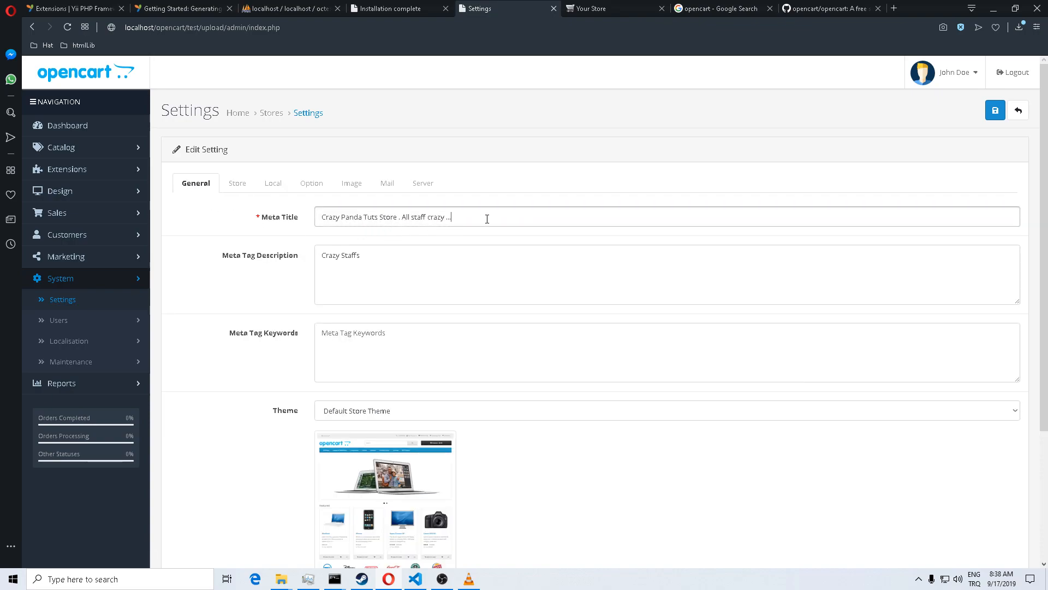
drag(487, 219, 302, 217)
key(ctrl+c)
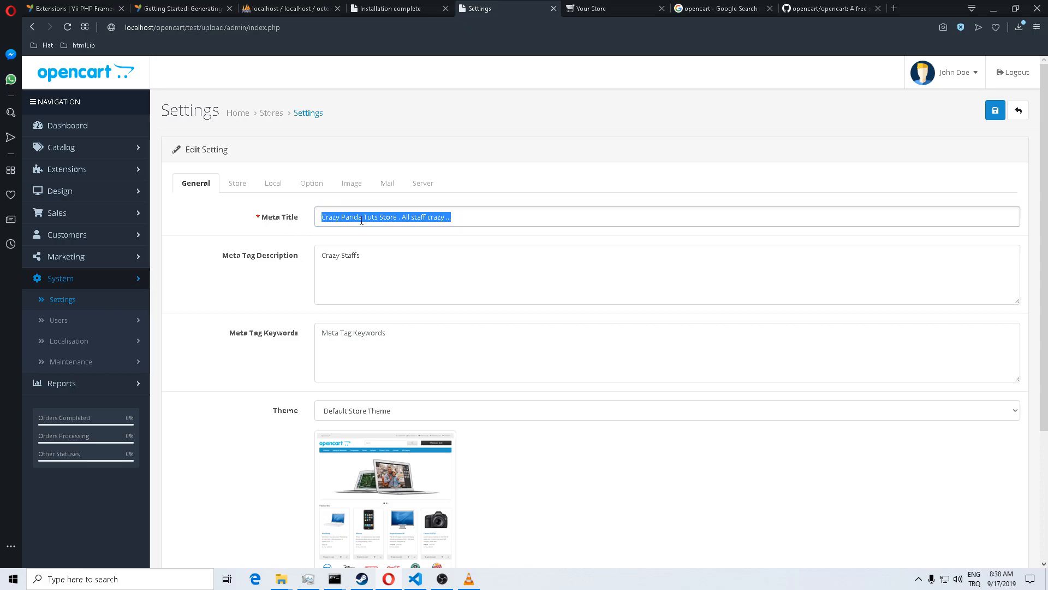
scroll(249, 326, down, 3)
scroll(249, 326, up, 3)
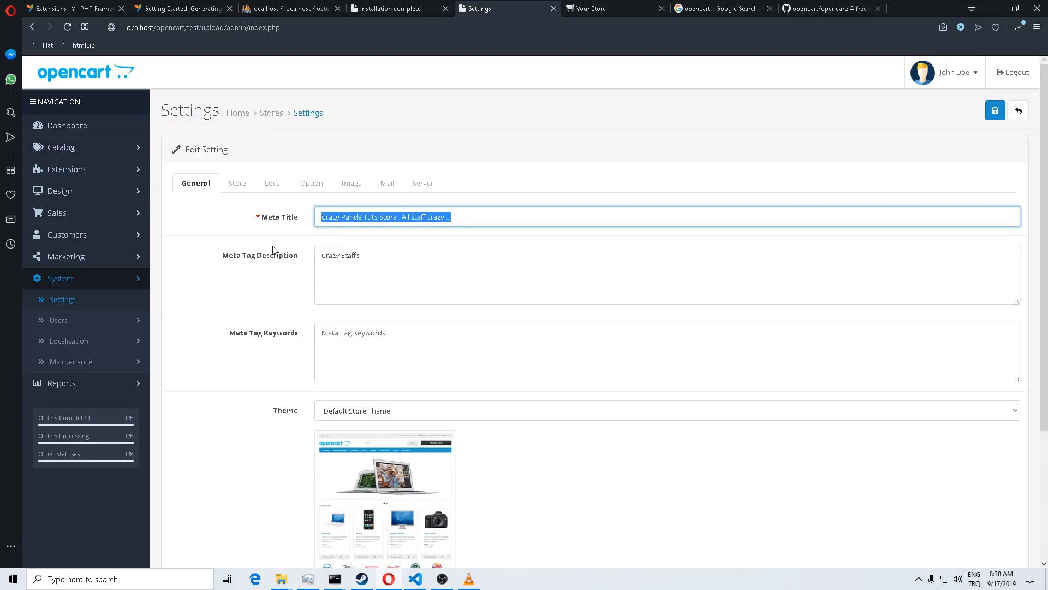
click(239, 185)
drag(371, 219, 160, 207)
key(ctrl+v)
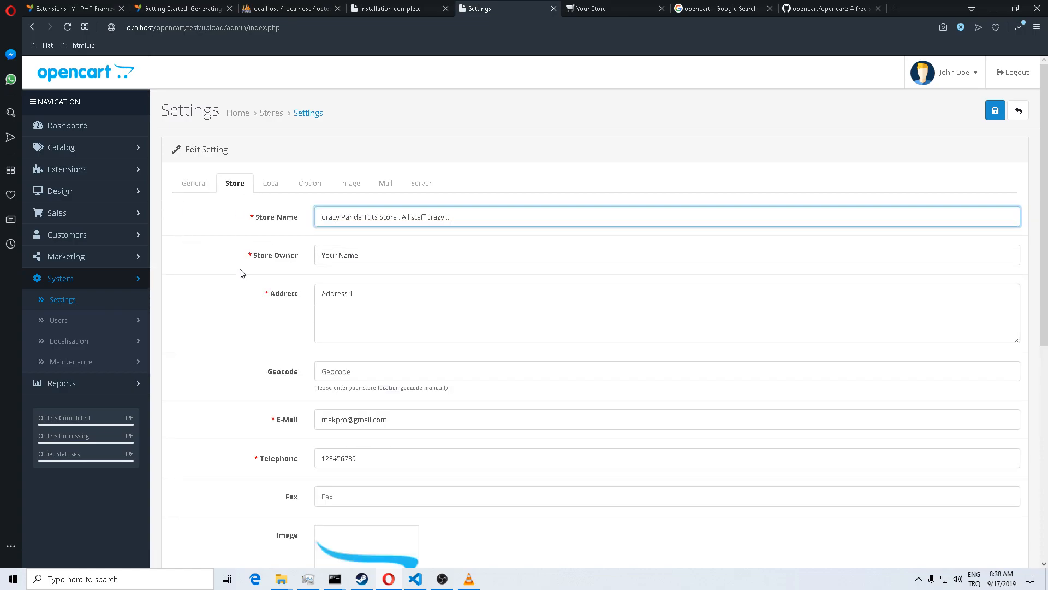
Step: Set the Store Owner to 'CrazyPandaTuts'
triple_click(362, 254)
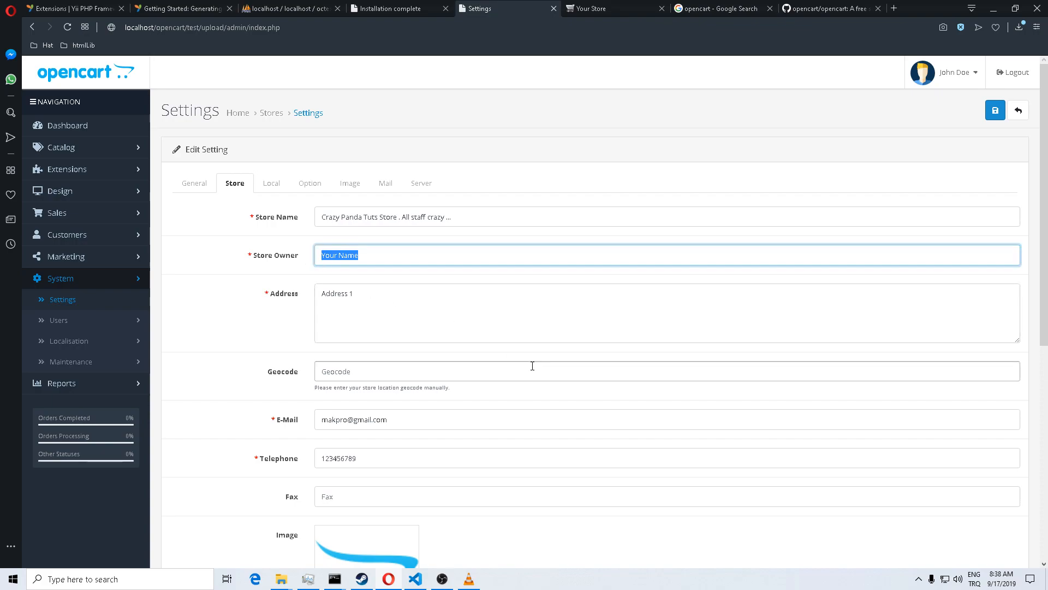
text(CrazyPandaTuts)
click(421, 313)
scroll(385, 327, down, 1)
click(400, 318)
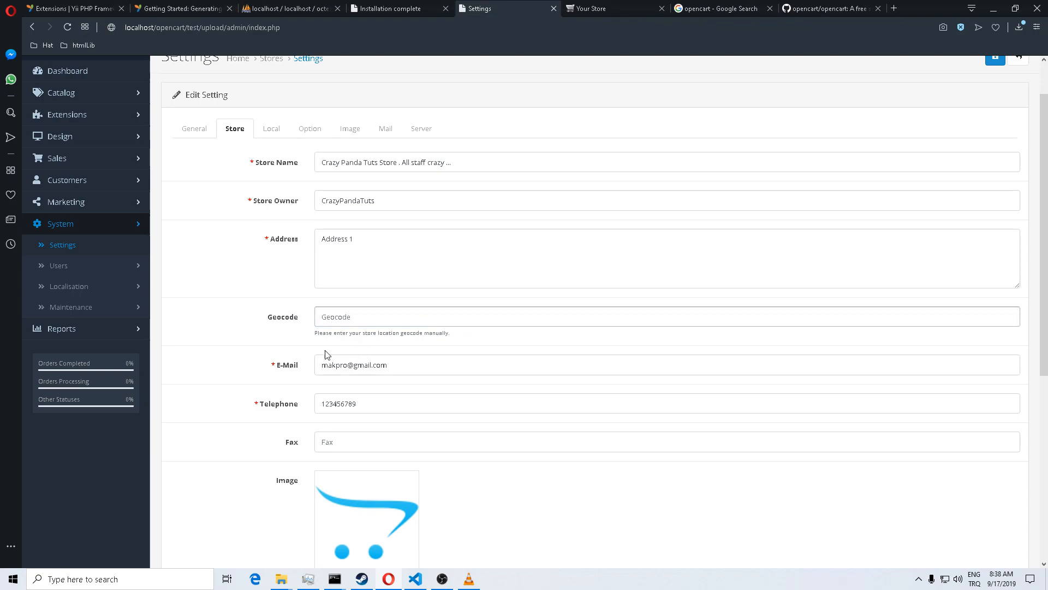
Step: Review the e-mail, fax, opening times and comment fields, leaving them unchanged
click(414, 367)
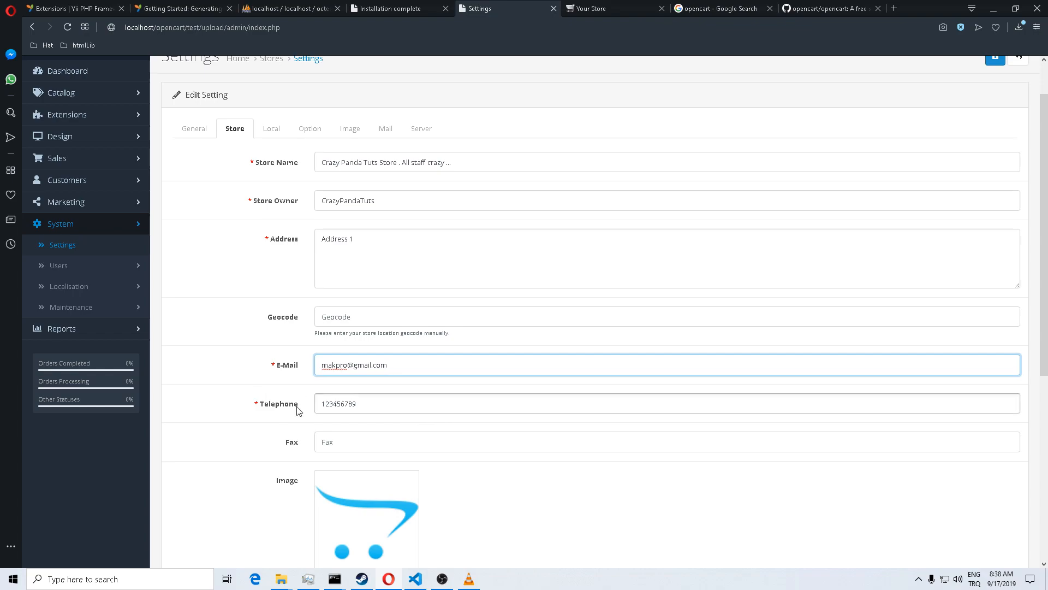
click(393, 448)
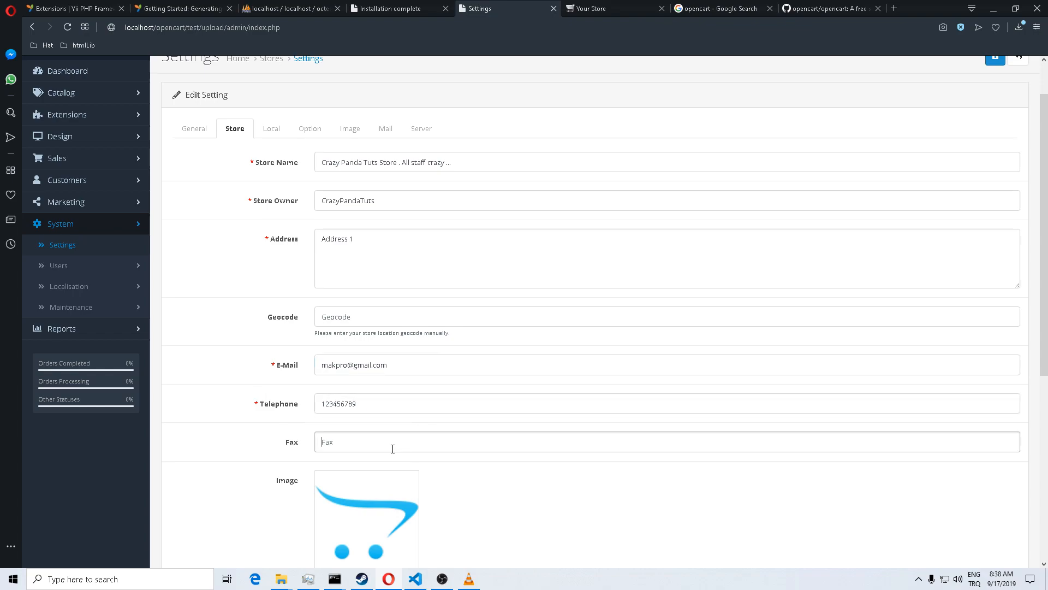
scroll(392, 448, down, 5)
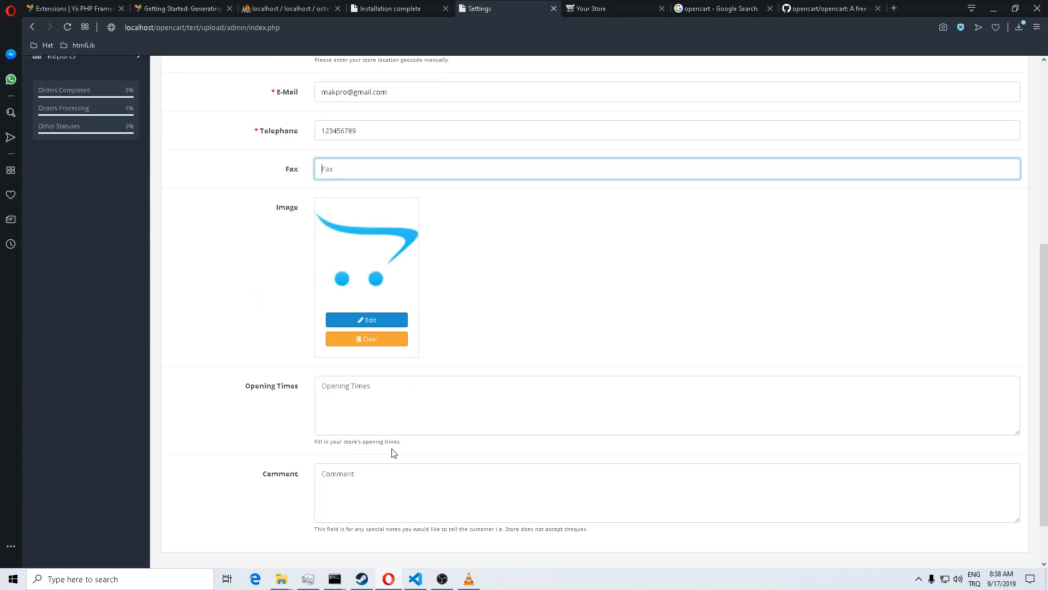
click(390, 406)
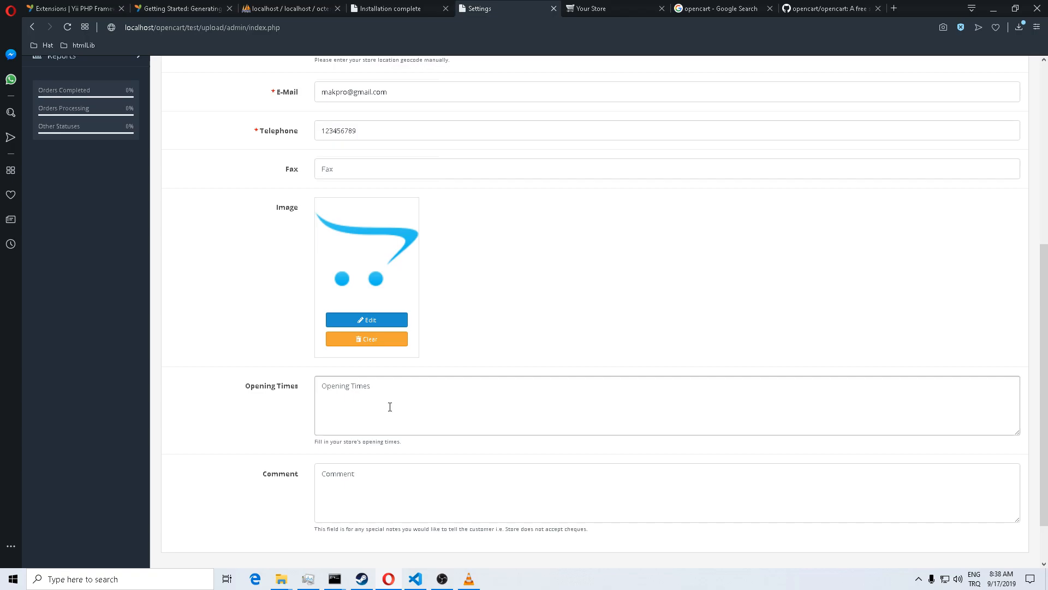
click(378, 406)
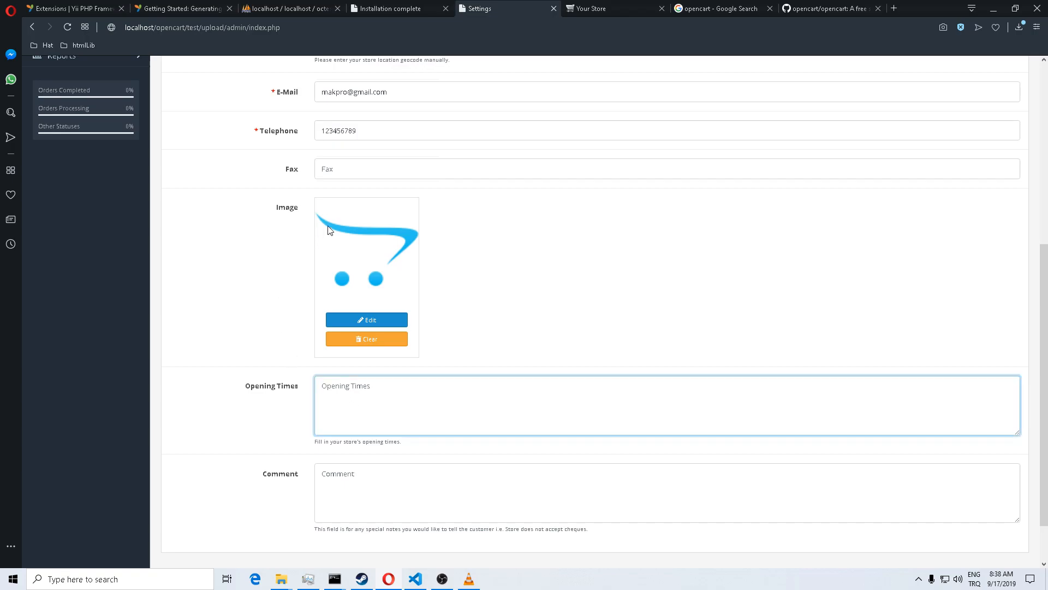
scroll(304, 289, up, 4)
scroll(306, 290, down, 4)
scroll(358, 306, down, 2)
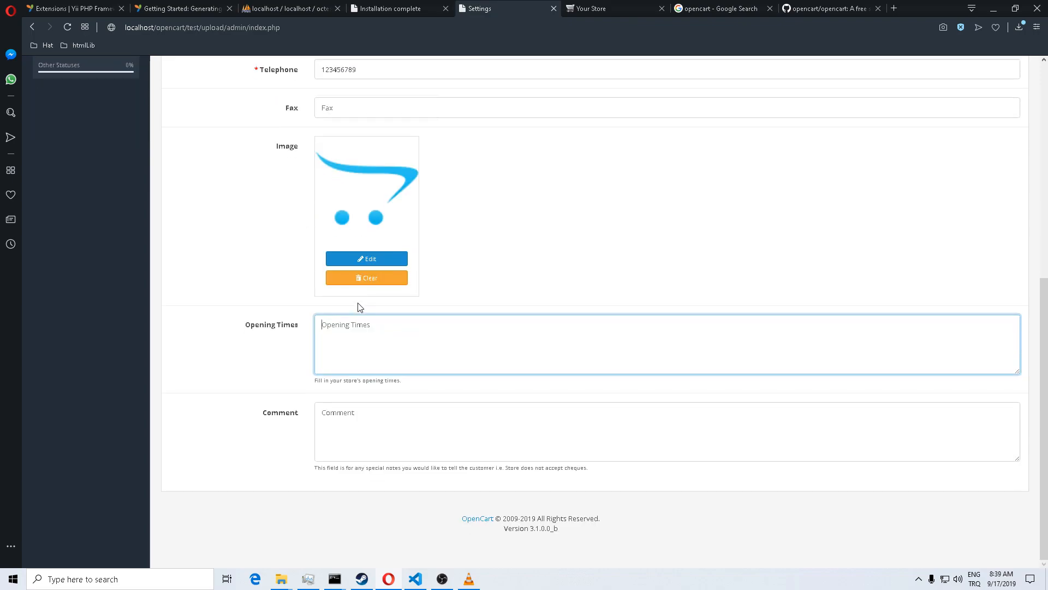
scroll(360, 307, up, 2)
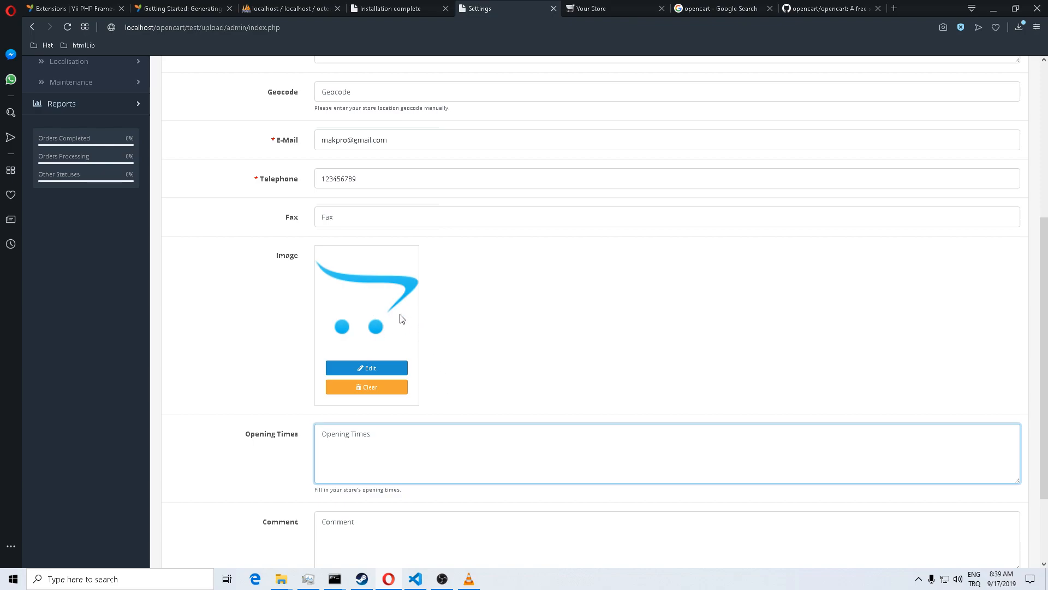
scroll(401, 318, down, 2)
click(389, 428)
scroll(273, 397, up, 7)
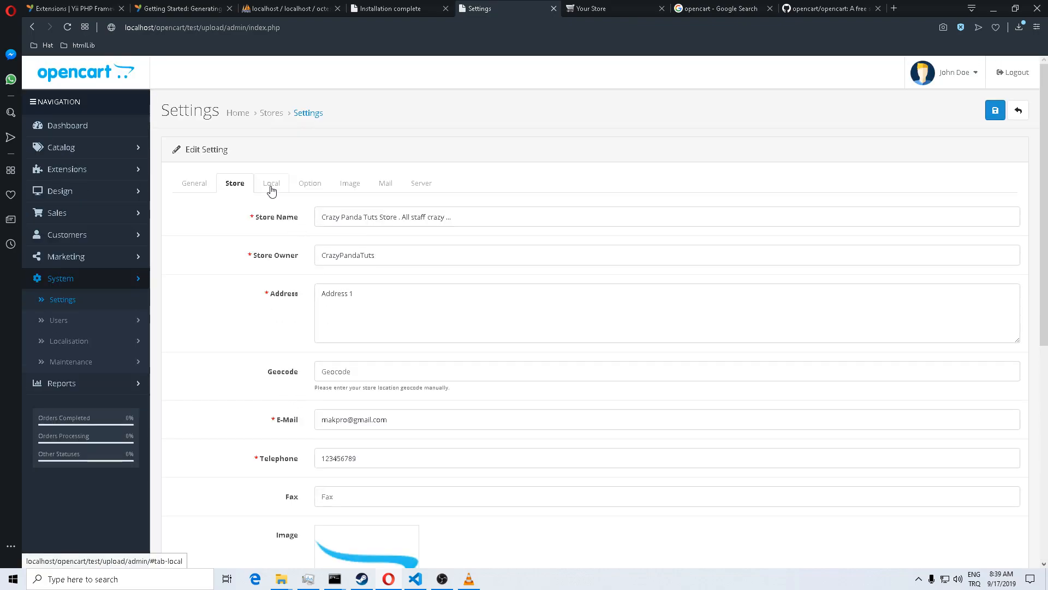
Step: On the Local tab, choose United States as the store country
click(271, 187)
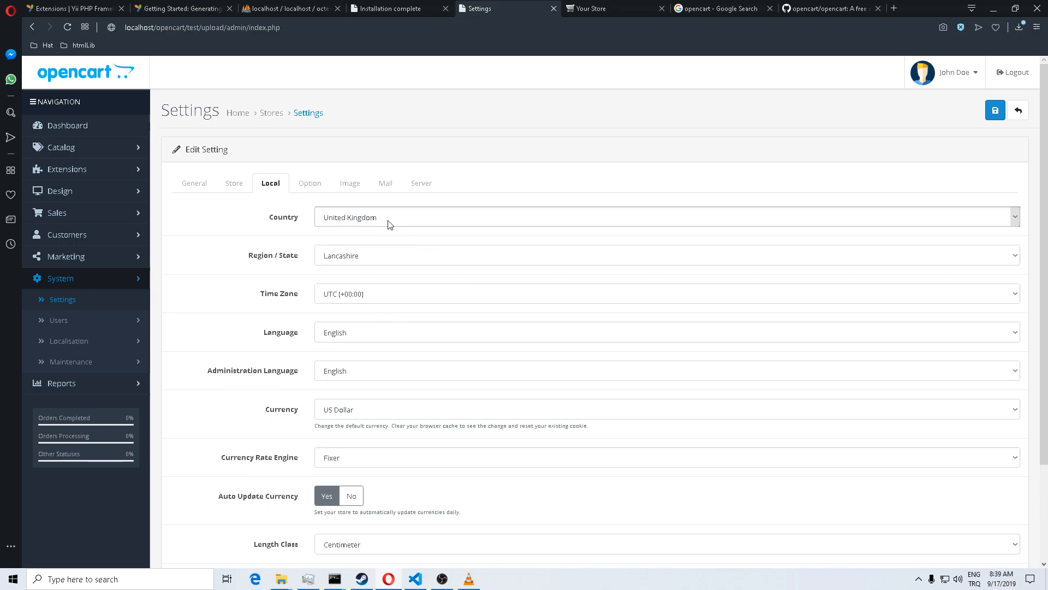
click(419, 224)
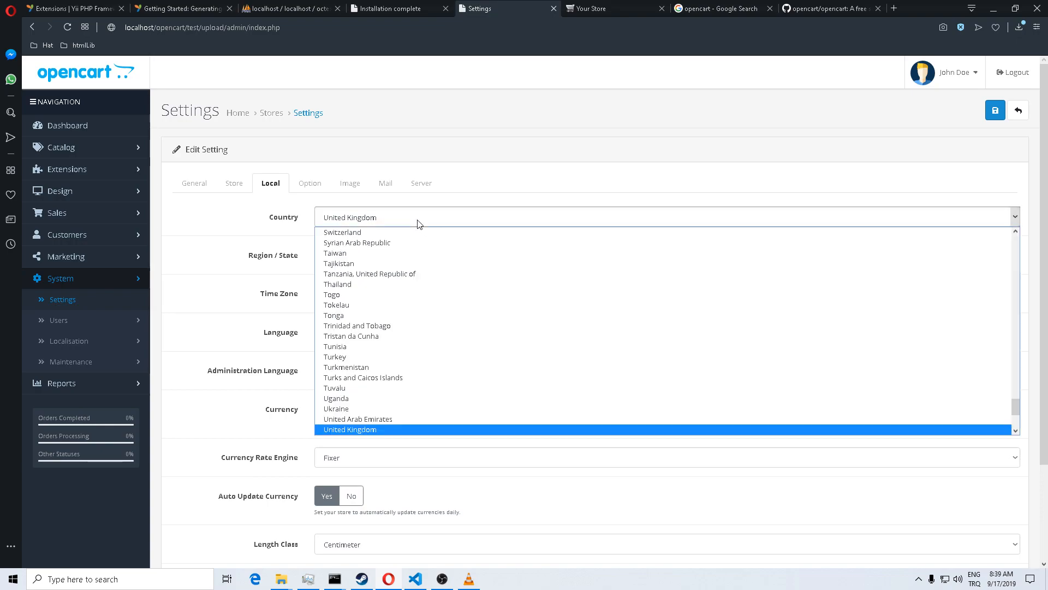
scroll(393, 297, up, 1)
scroll(393, 362, down, 2)
scroll(394, 363, up, 20)
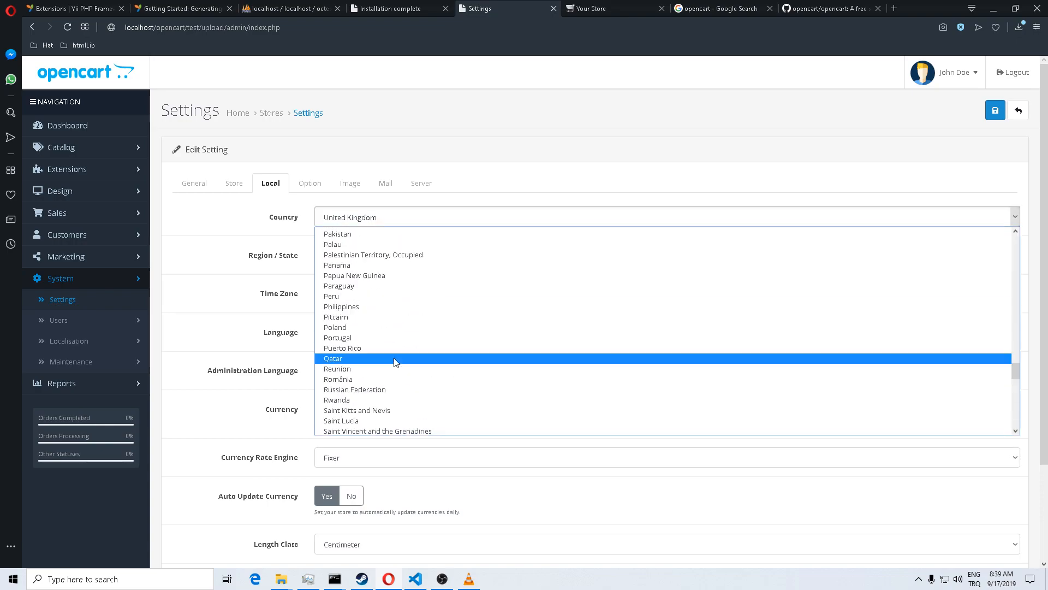
scroll(396, 363, up, 20)
scroll(394, 361, down, 20)
scroll(395, 361, up, 11)
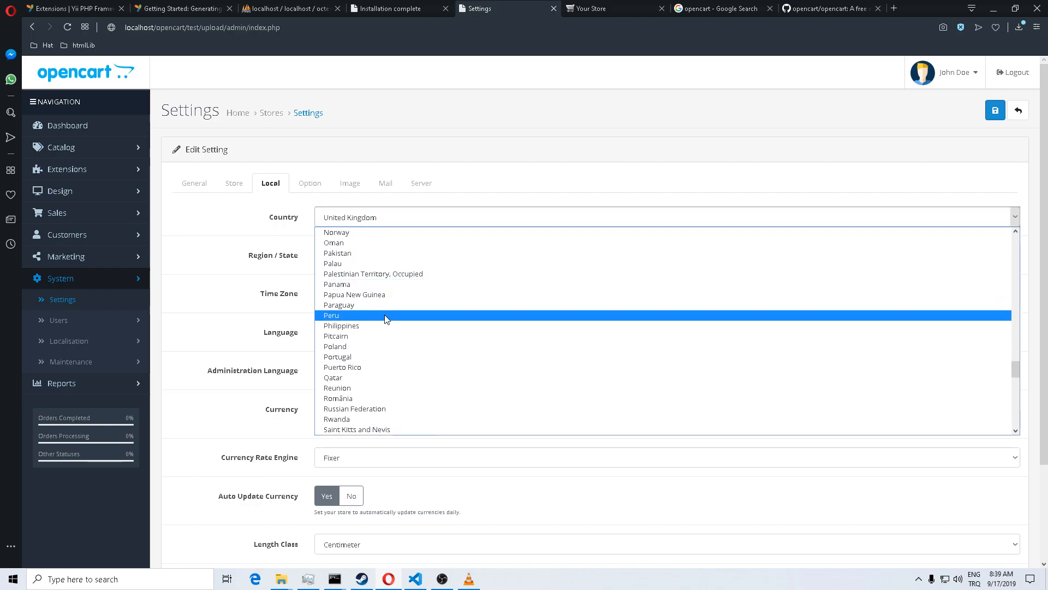
scroll(391, 325, up, 15)
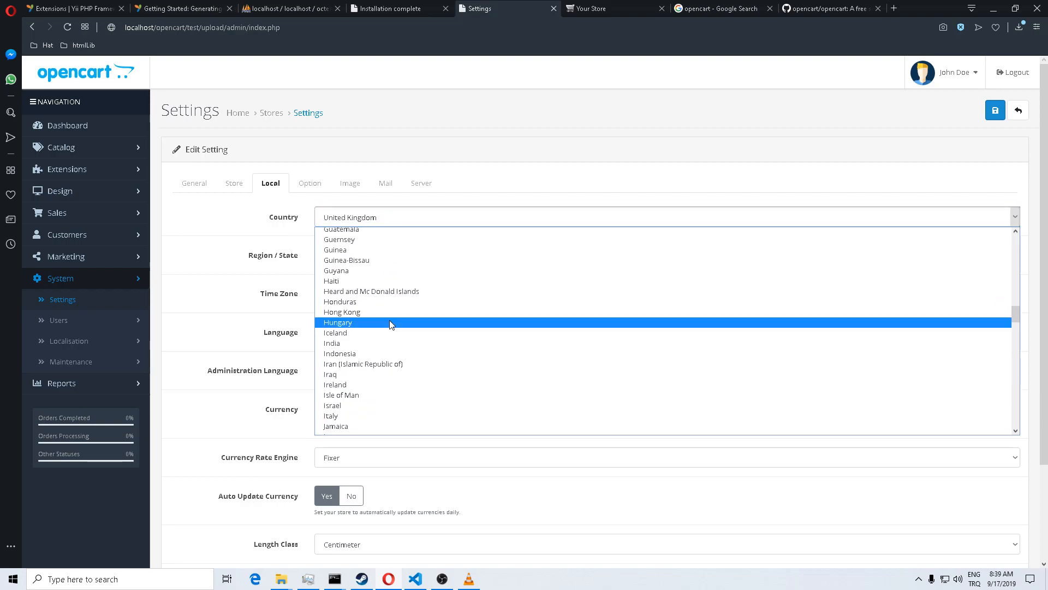
scroll(391, 324, down, 20)
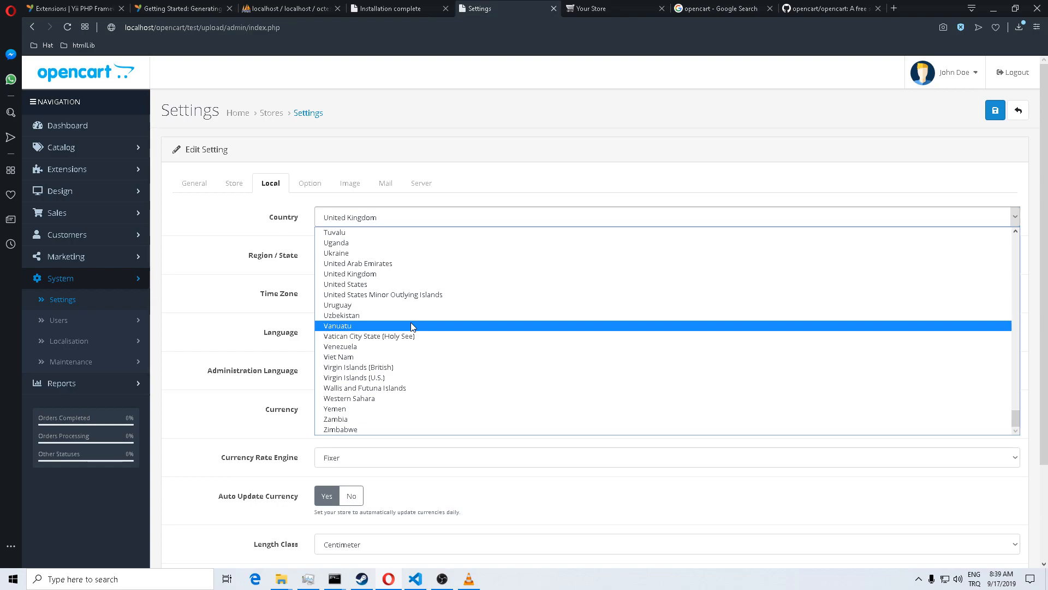
click(409, 287)
Step: Set the Region / State to California
click(401, 261)
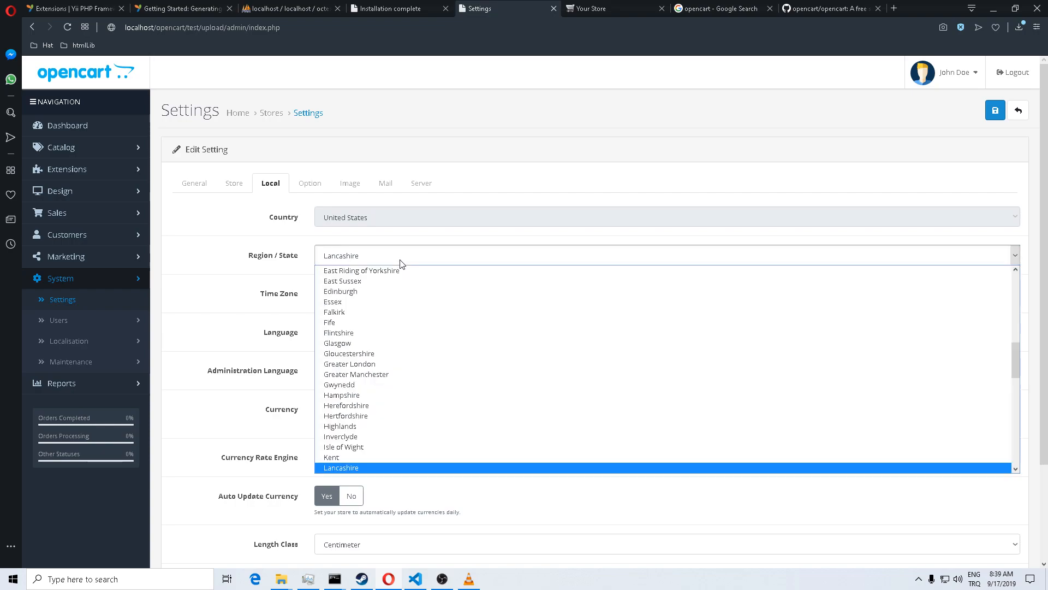
click(400, 260)
click(400, 260)
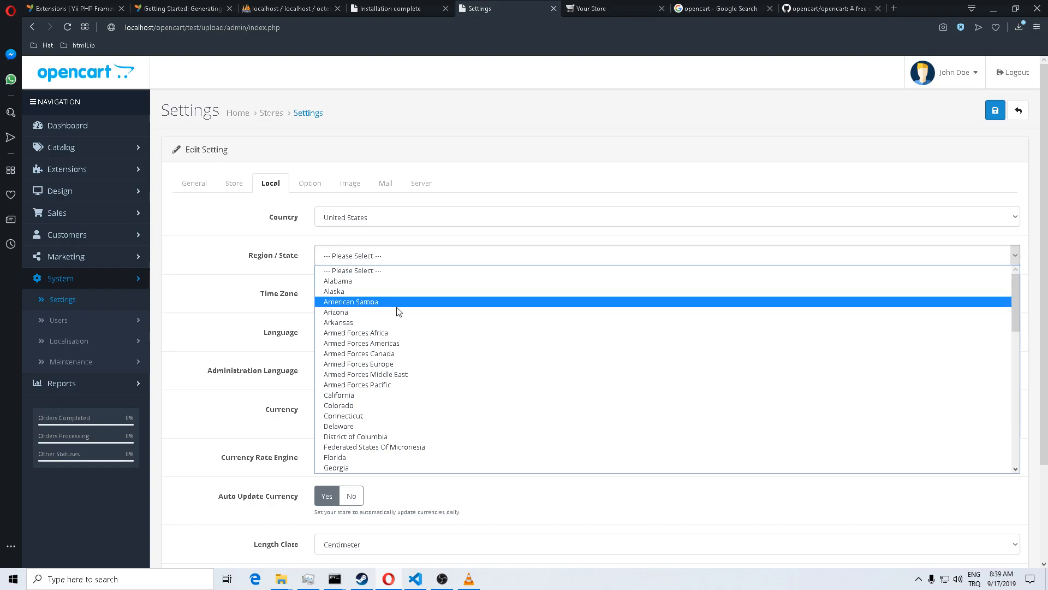
scroll(398, 309, down, 10)
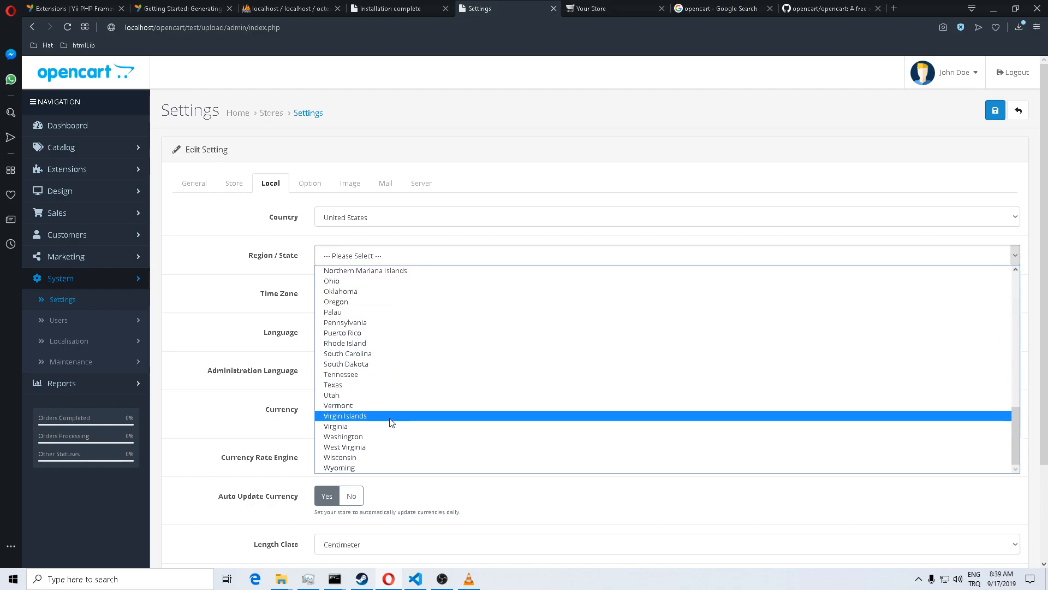
scroll(392, 421, up, 4)
scroll(393, 425, up, 4)
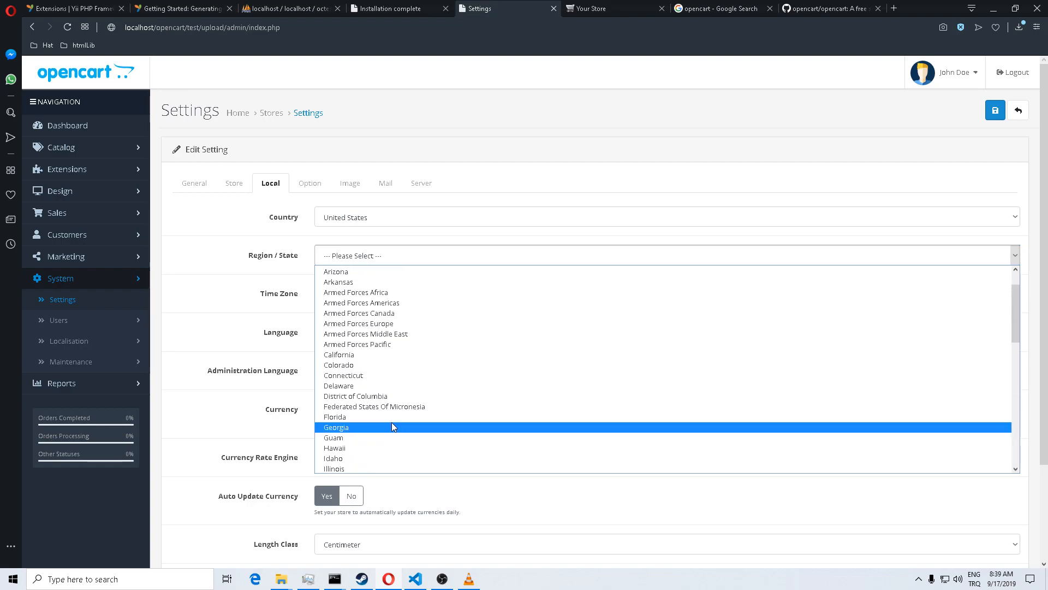
click(401, 355)
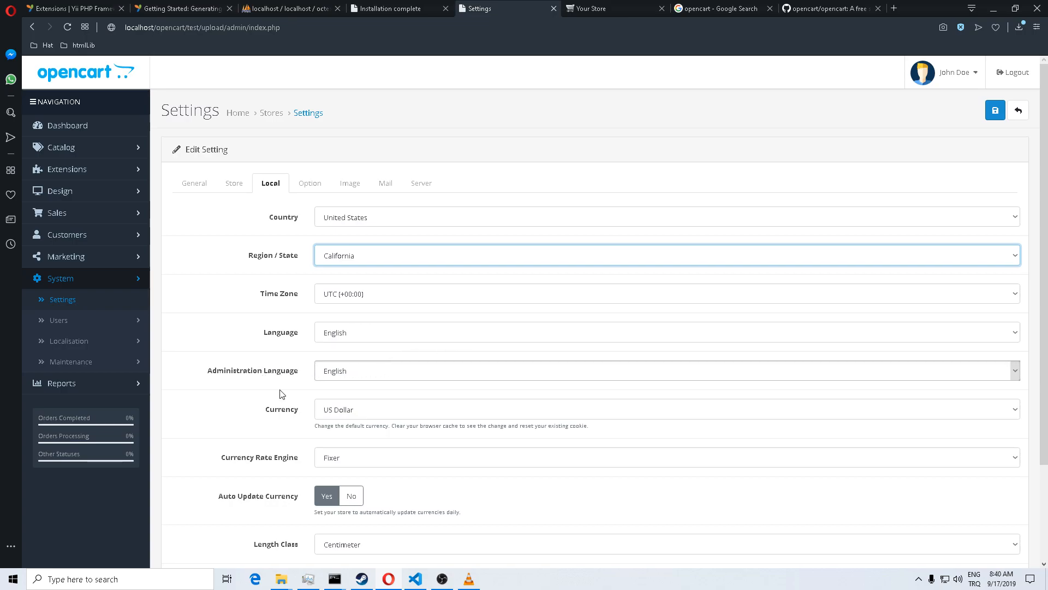
Step: Set Length Class to Inch and keep Weight Class as Kilogram
scroll(285, 423, down, 2)
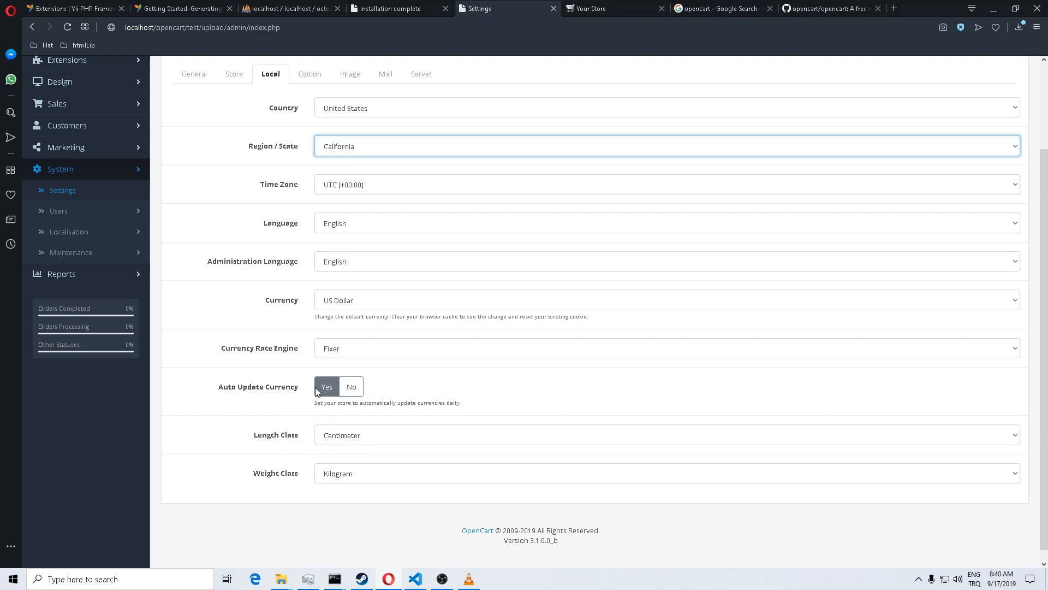
drag(300, 391, 224, 388)
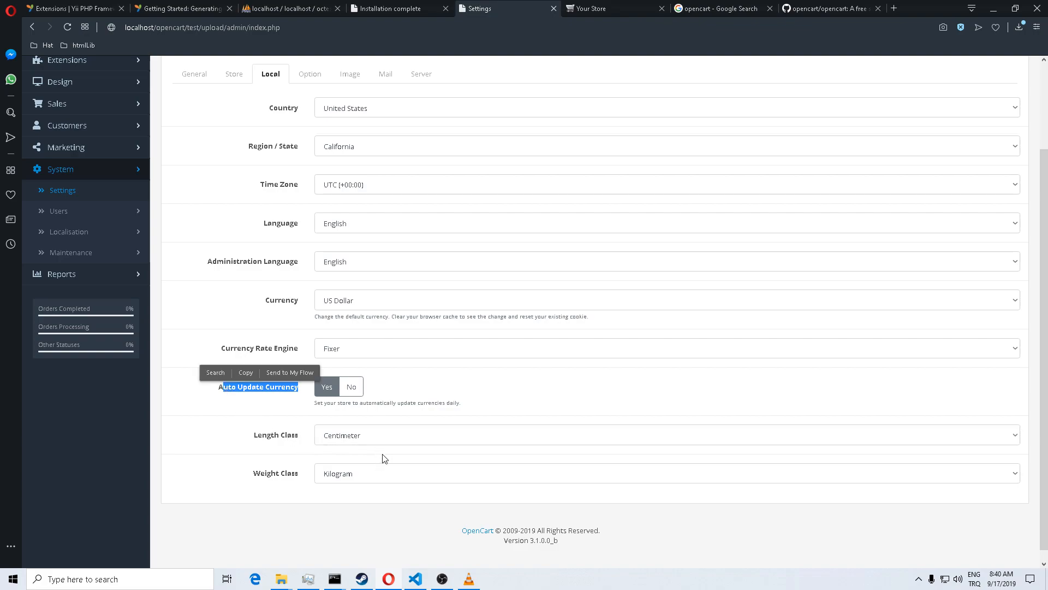
click(740, 438)
click(658, 471)
click(623, 483)
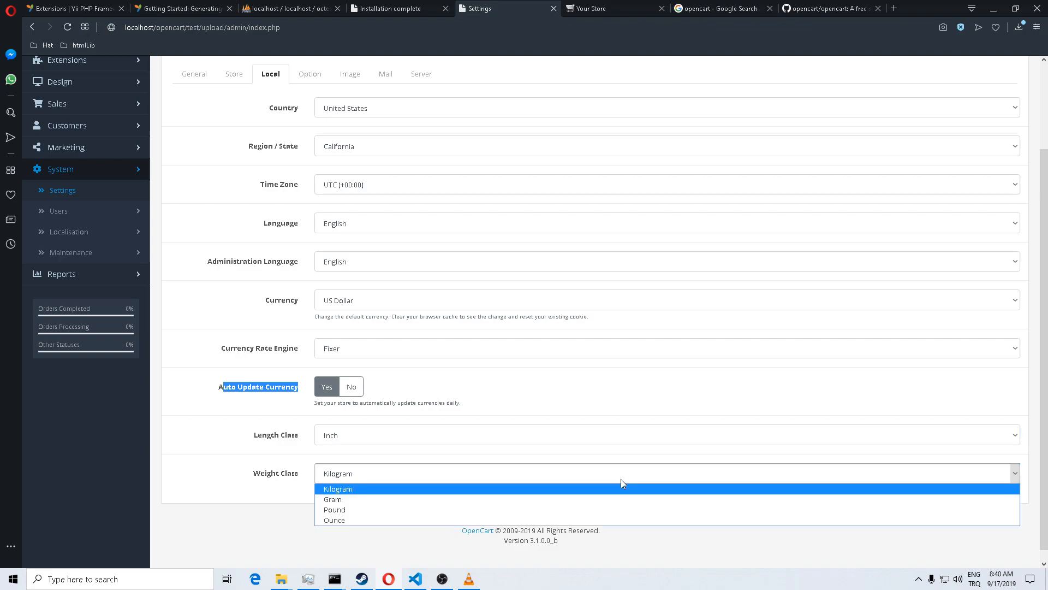
click(621, 479)
click(234, 293)
scroll(246, 296, up, 2)
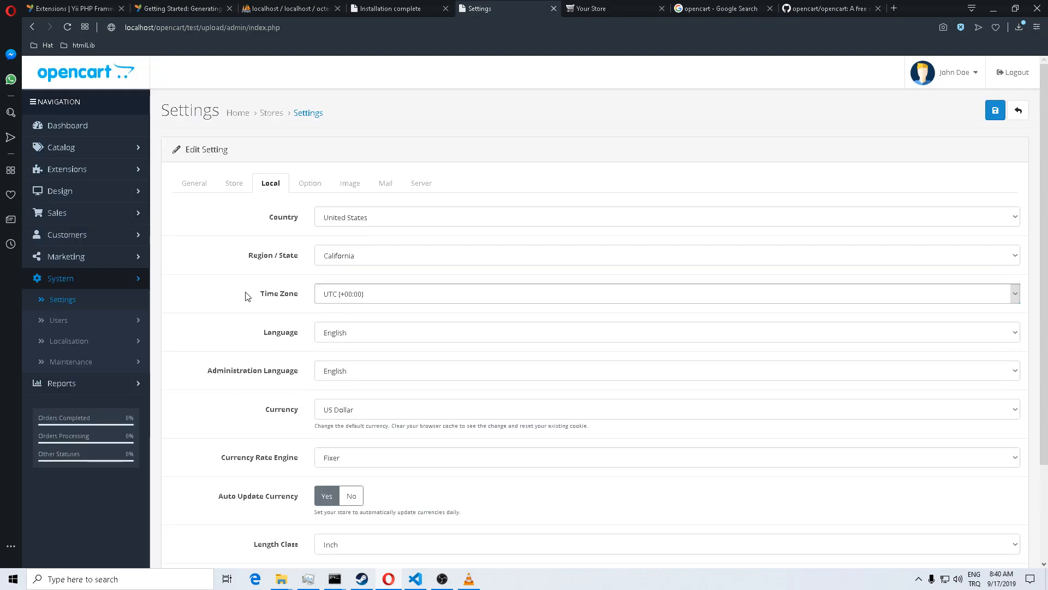
Step: Show the Option settings and flip through Reviews, Vouchers, Legal and Taxes, then back to Products
click(318, 189)
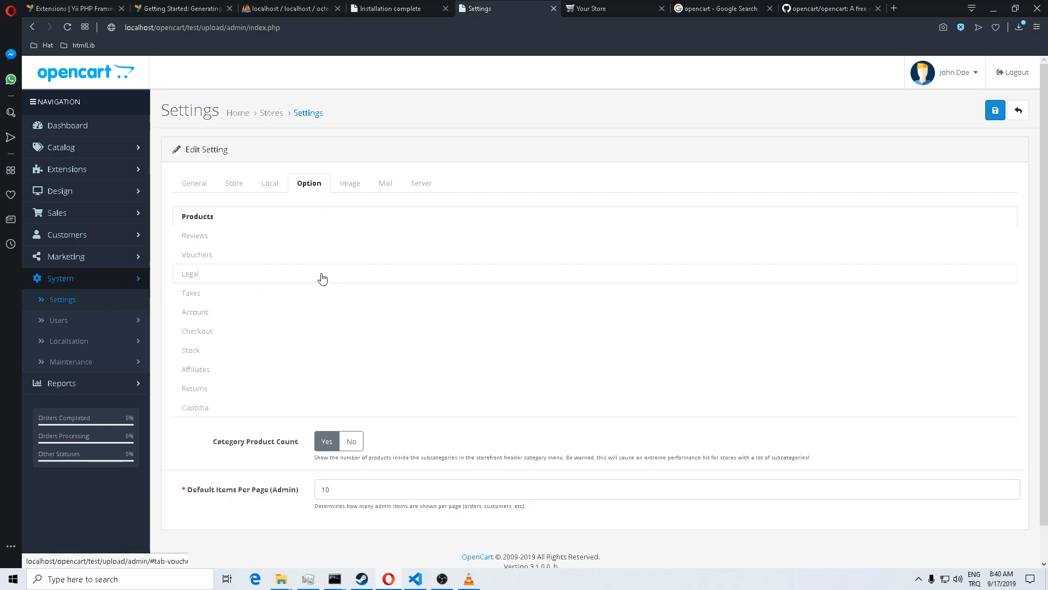
scroll(329, 302, down, 1)
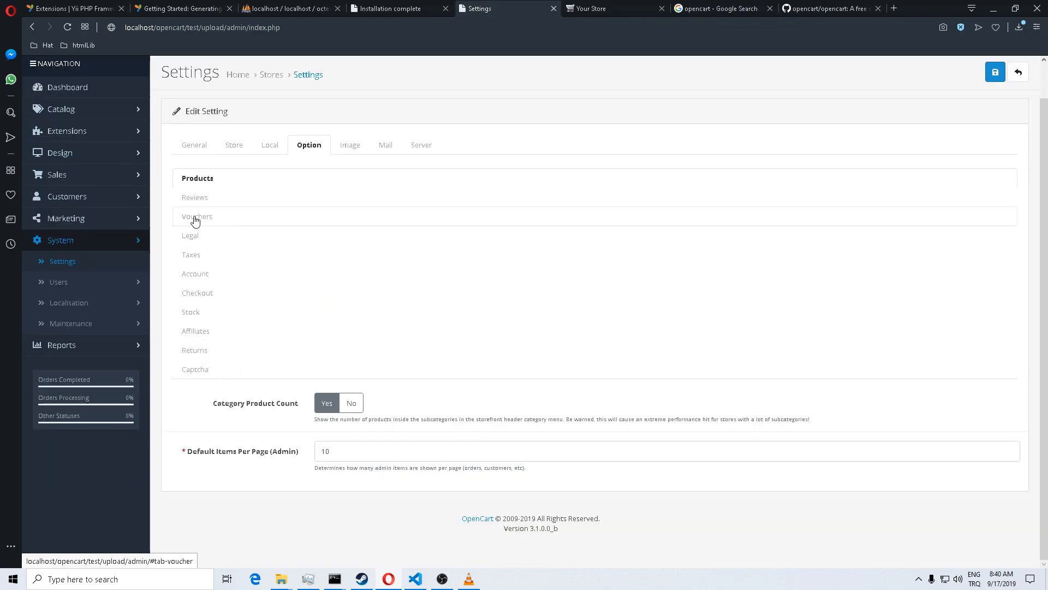
click(195, 199)
click(208, 221)
click(208, 236)
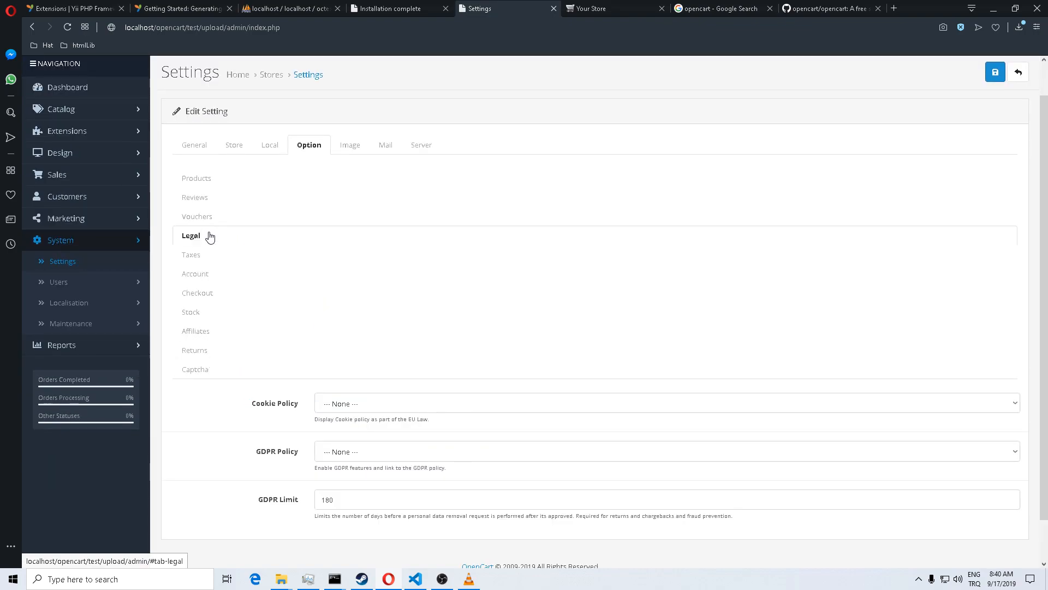
click(201, 256)
click(208, 181)
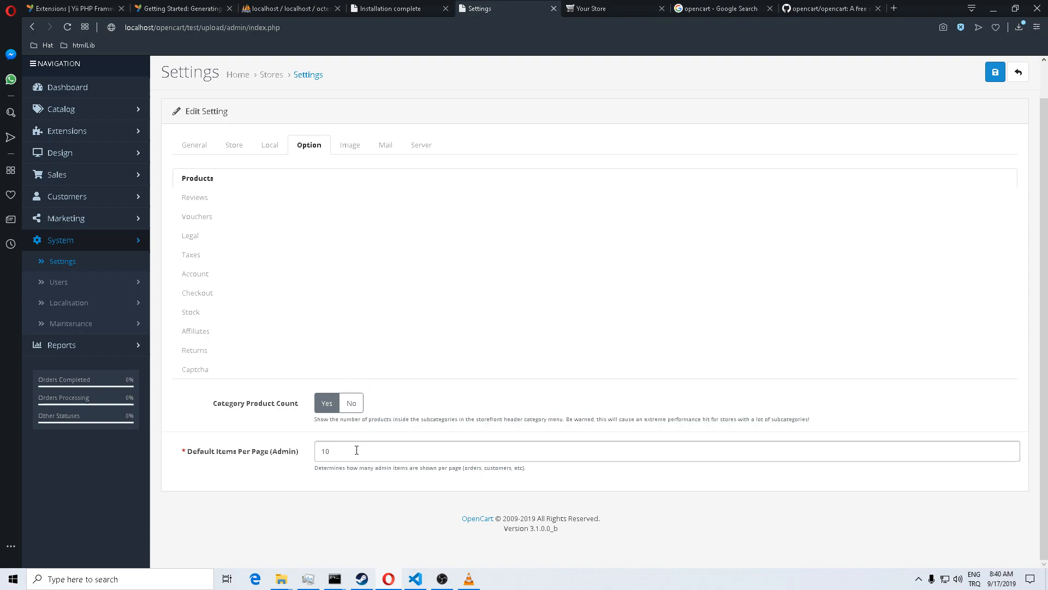
Step: Highlight Default Items Per Page (10), then step through Reviews, Vouchers, Legal, Taxes, Account and Checkout
drag(328, 454, 314, 457)
click(206, 201)
click(205, 217)
click(197, 235)
click(191, 256)
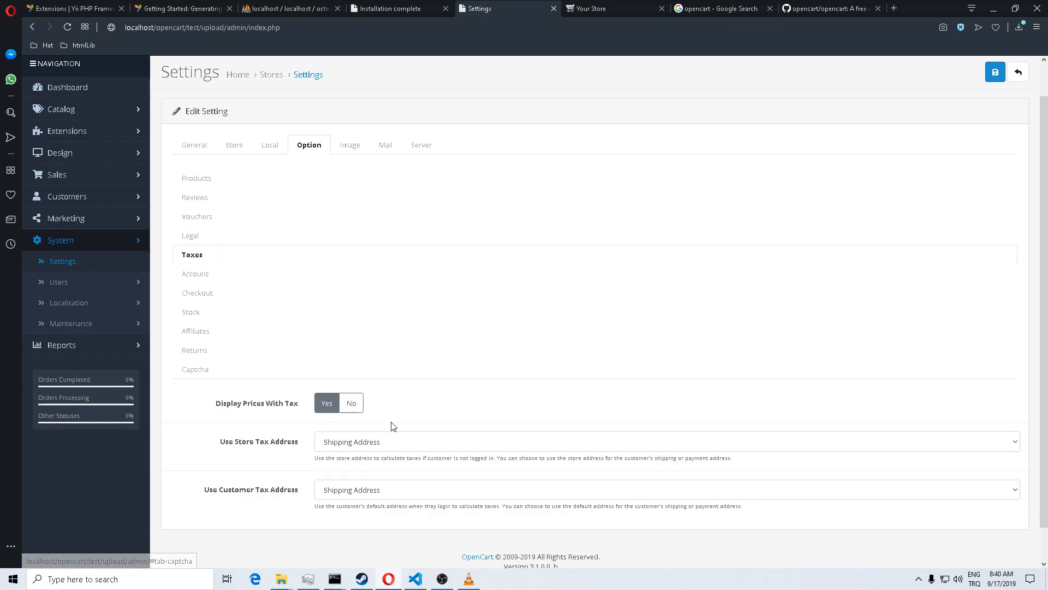
click(189, 276)
click(196, 293)
scroll(264, 350, down, 8)
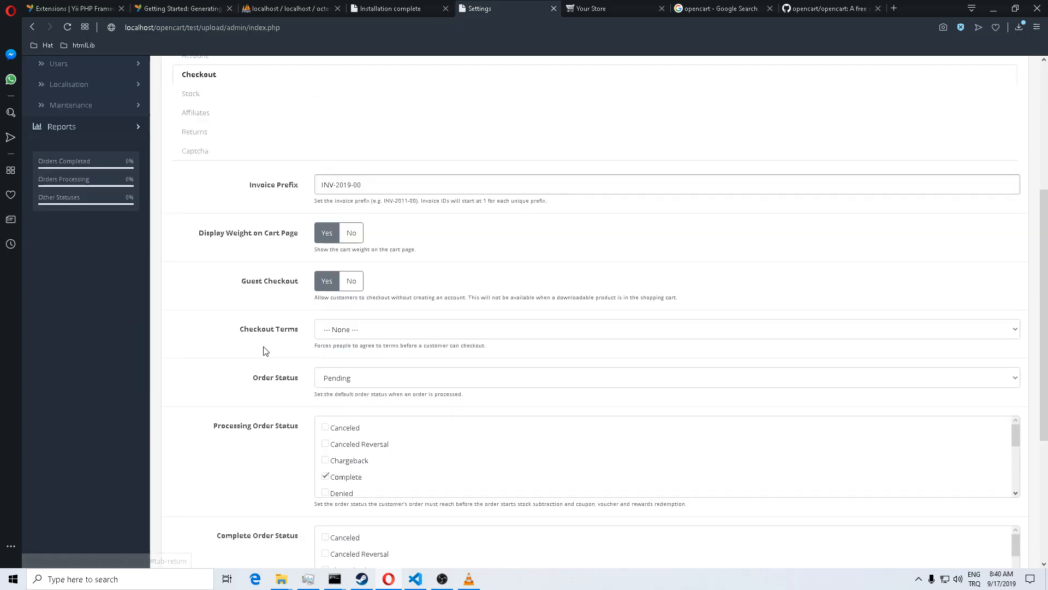
scroll(264, 350, up, 8)
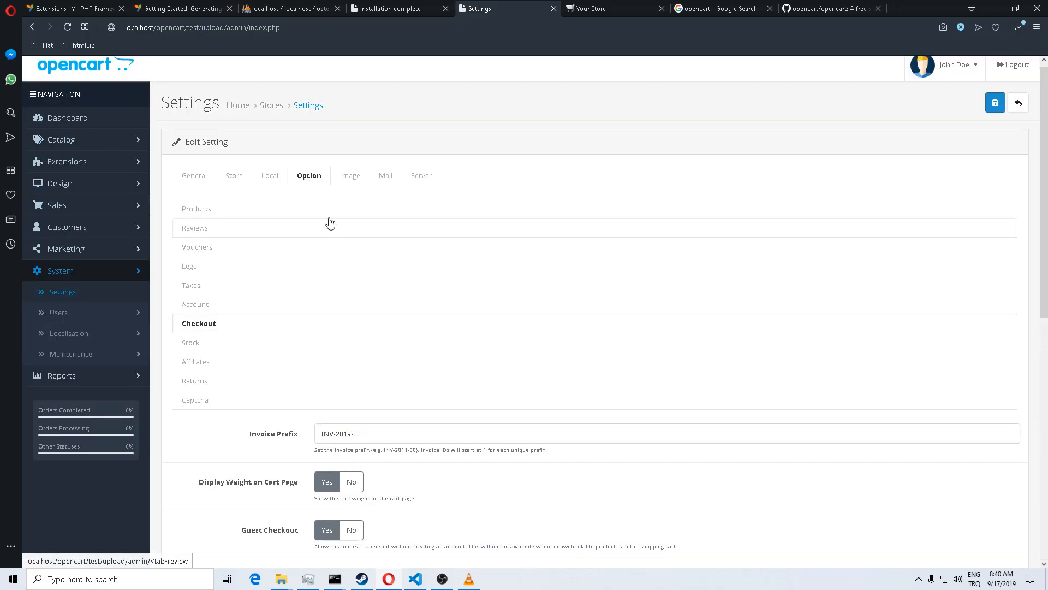
Step: Scroll through the Image settings for store logo and icon, then the Mail settings
click(347, 177)
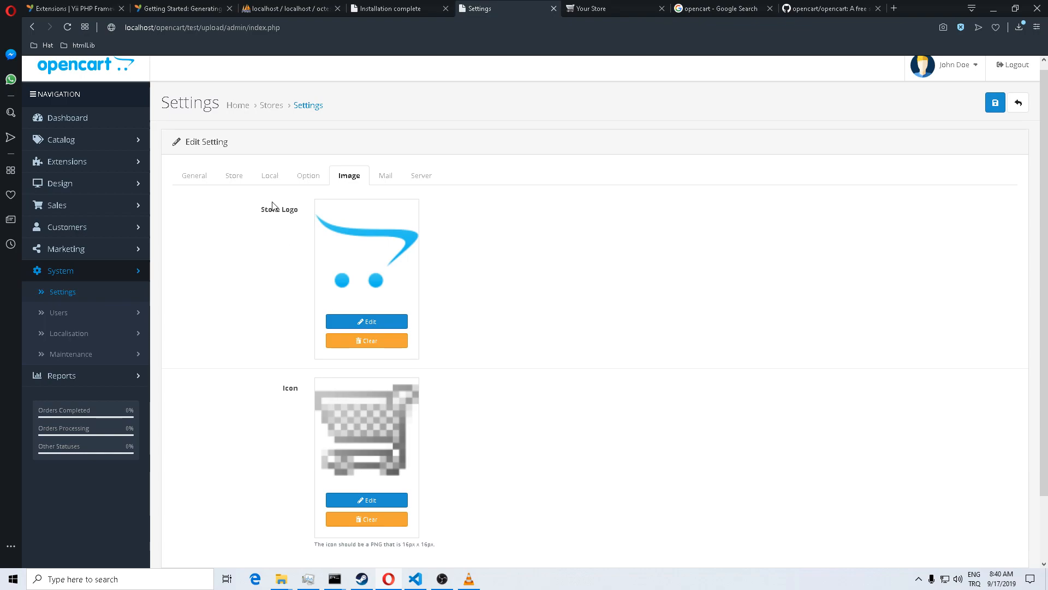
scroll(253, 315, down, 2)
scroll(276, 326, up, 2)
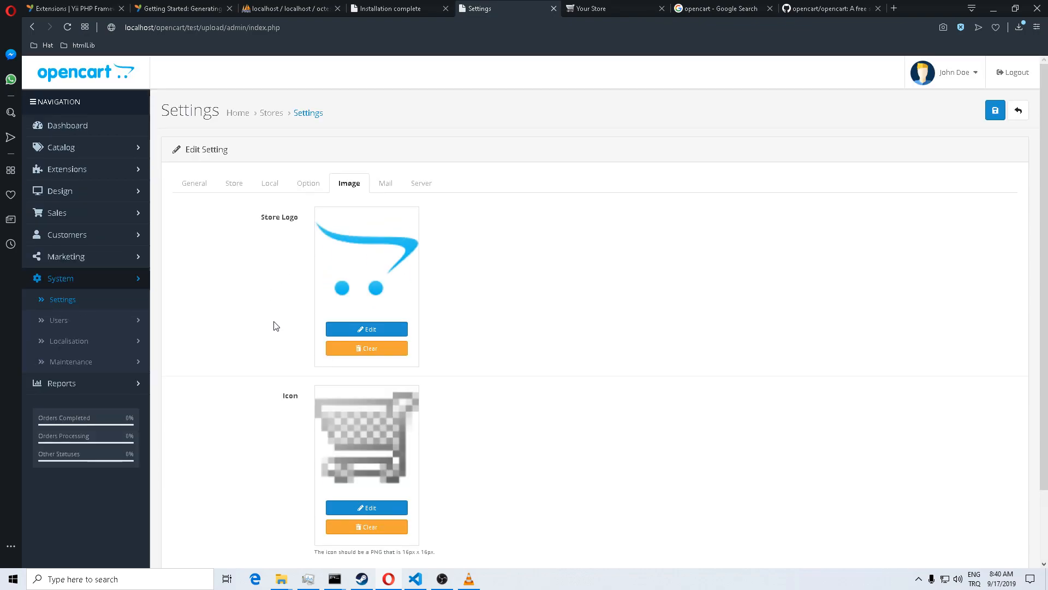
click(385, 182)
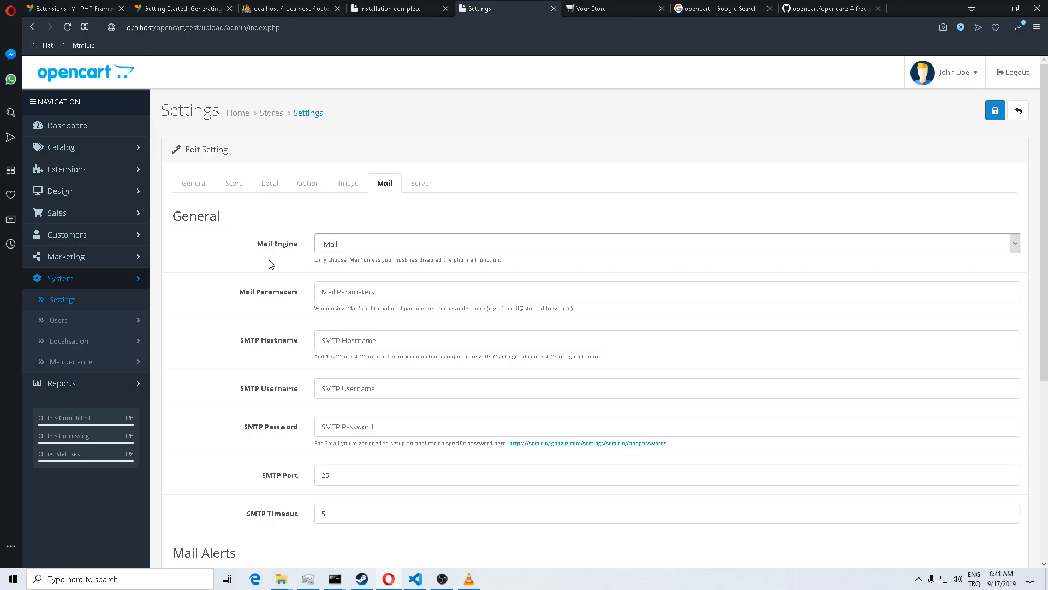
scroll(273, 264, down, 3)
scroll(309, 248, up, 3)
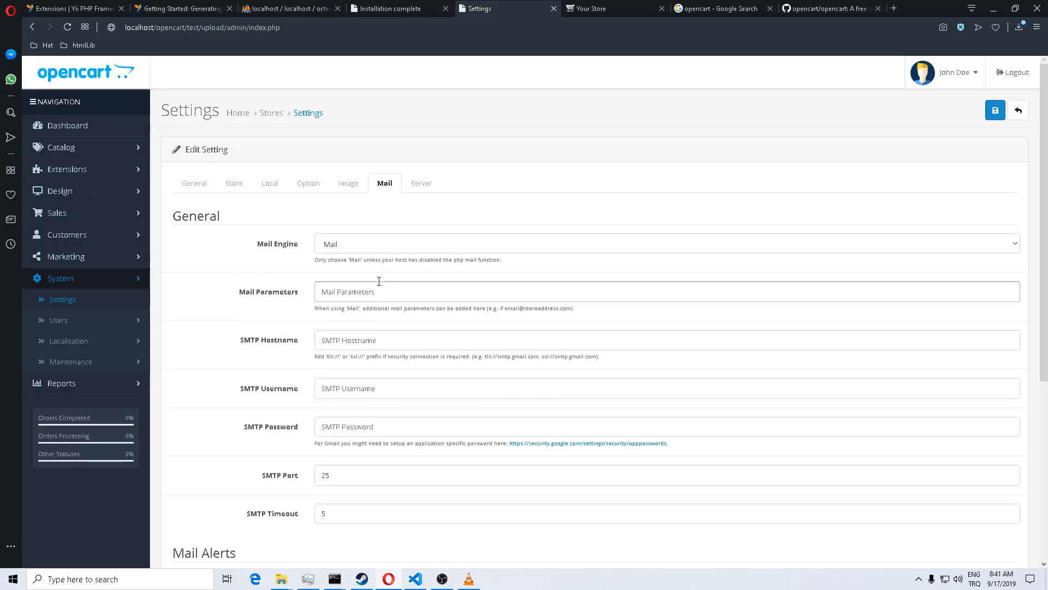
scroll(248, 285, down, 4)
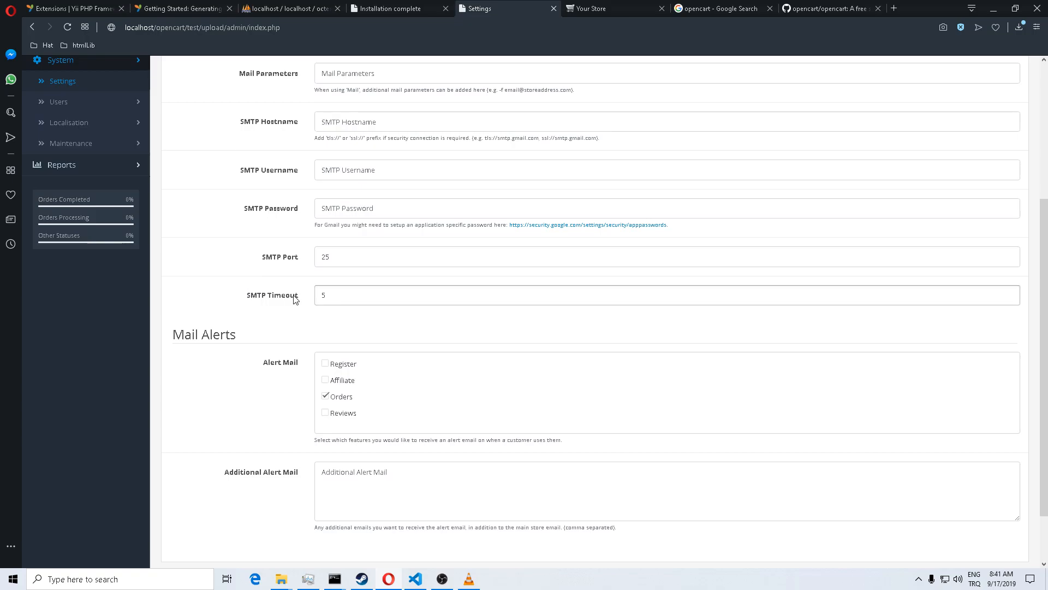
scroll(295, 299, down, 2)
scroll(294, 299, up, 6)
Step: Review the Server settings, where Maintenance Mode and Use SEO URLs are both No
click(419, 189)
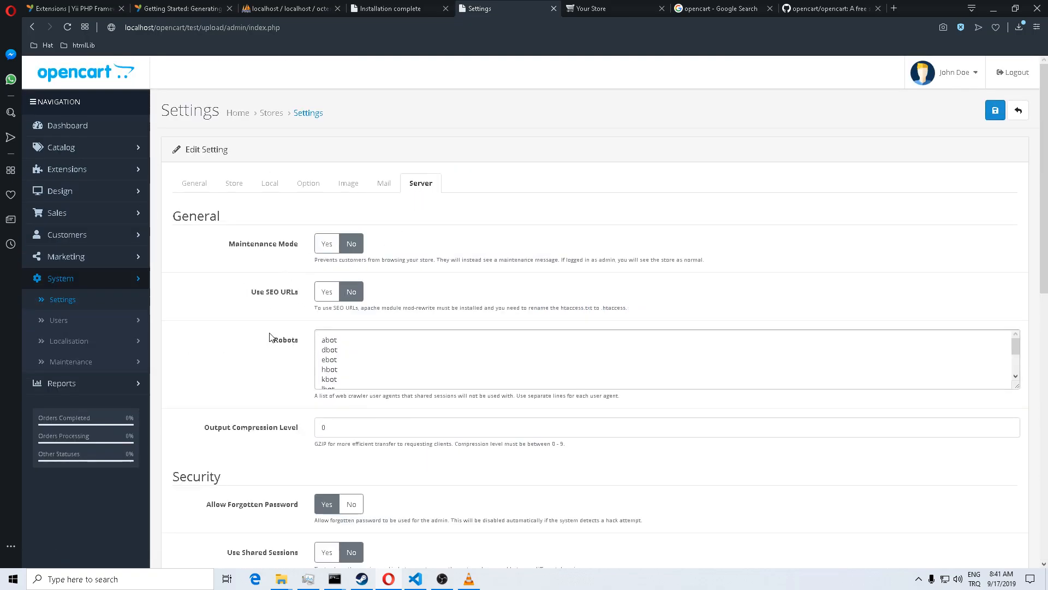
scroll(270, 339, down, 6)
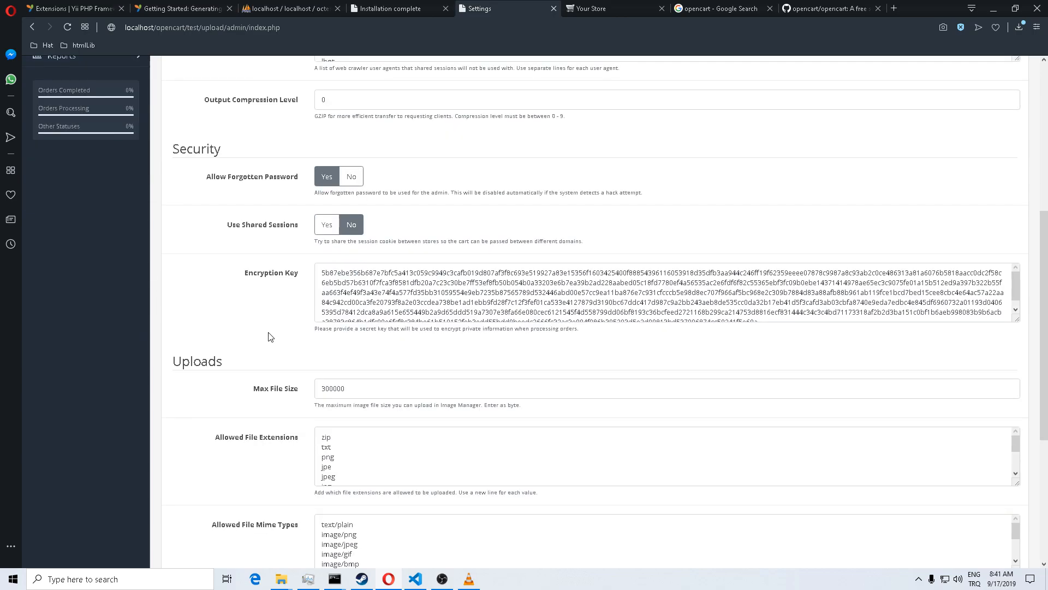
scroll(269, 337, down, 5)
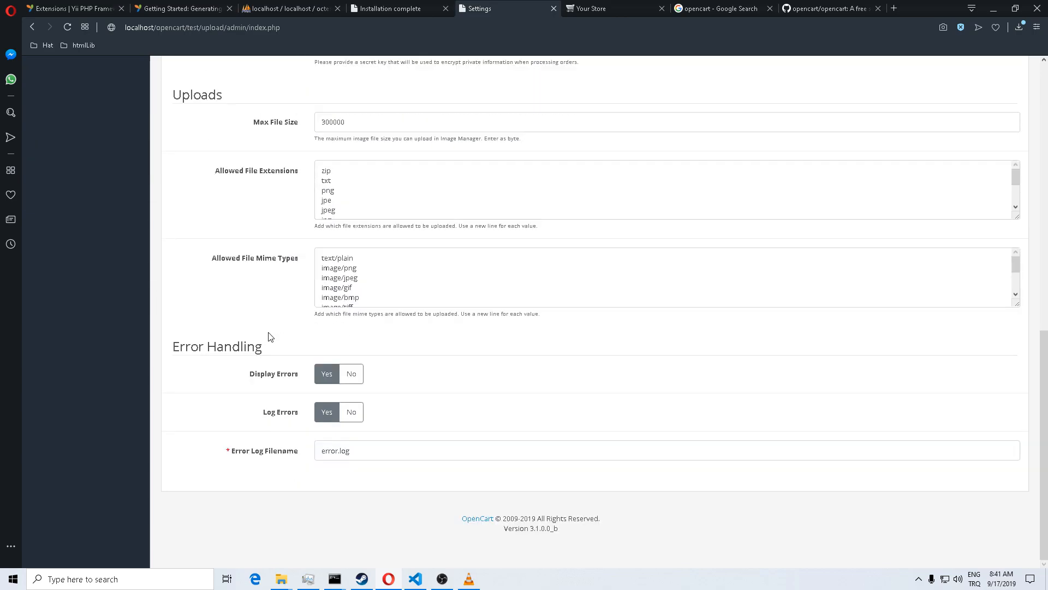
scroll(269, 337, up, 6)
scroll(269, 337, down, 6)
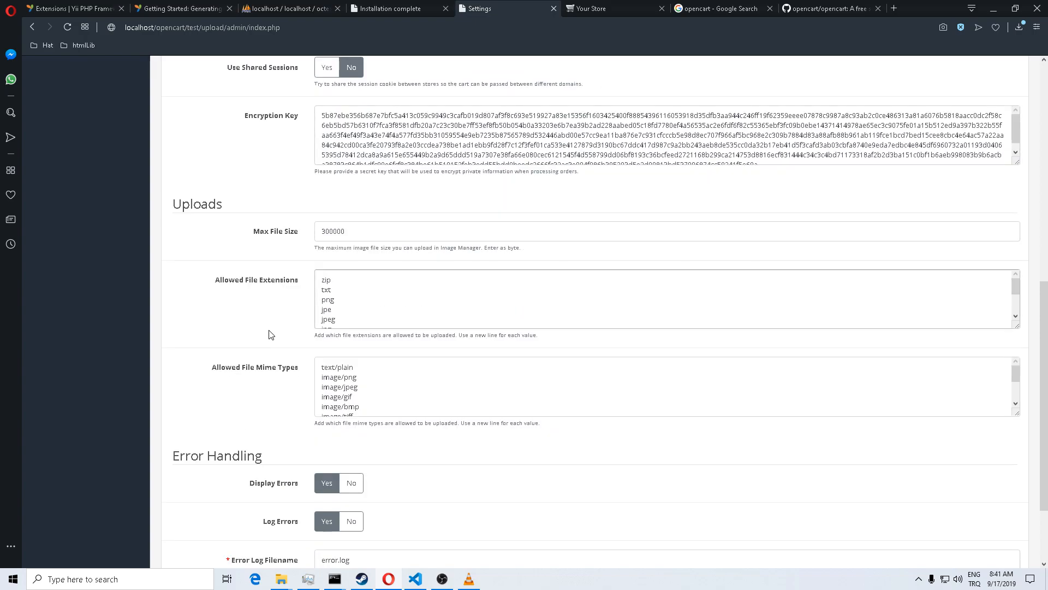
scroll(270, 333, up, 4)
scroll(271, 330, up, 7)
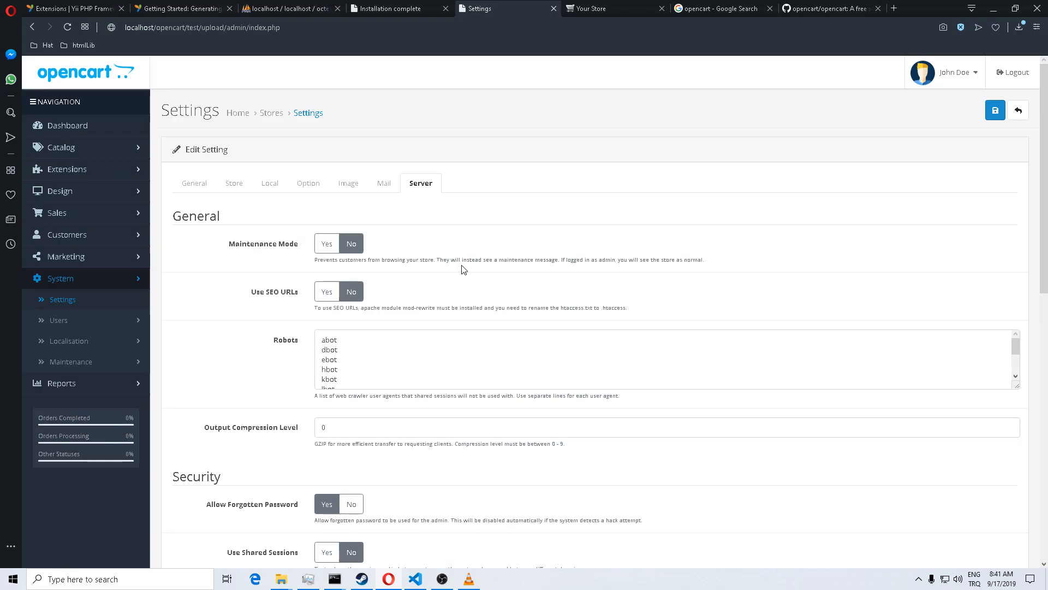
Step: Save the settings and reload the storefront to confirm the 'Crazy Panda Tuts Store' title
click(994, 111)
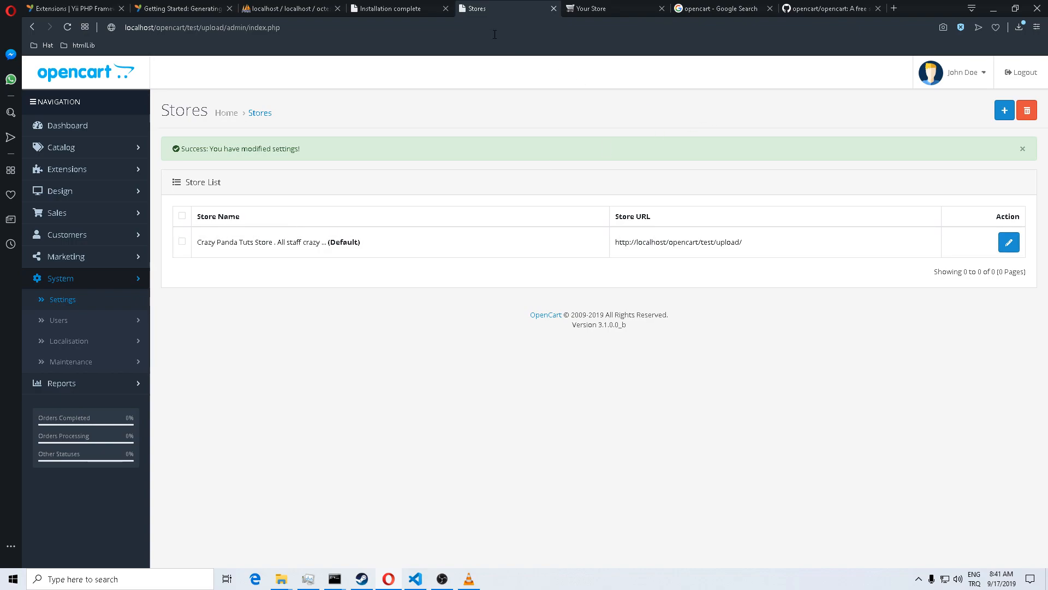
click(589, 10)
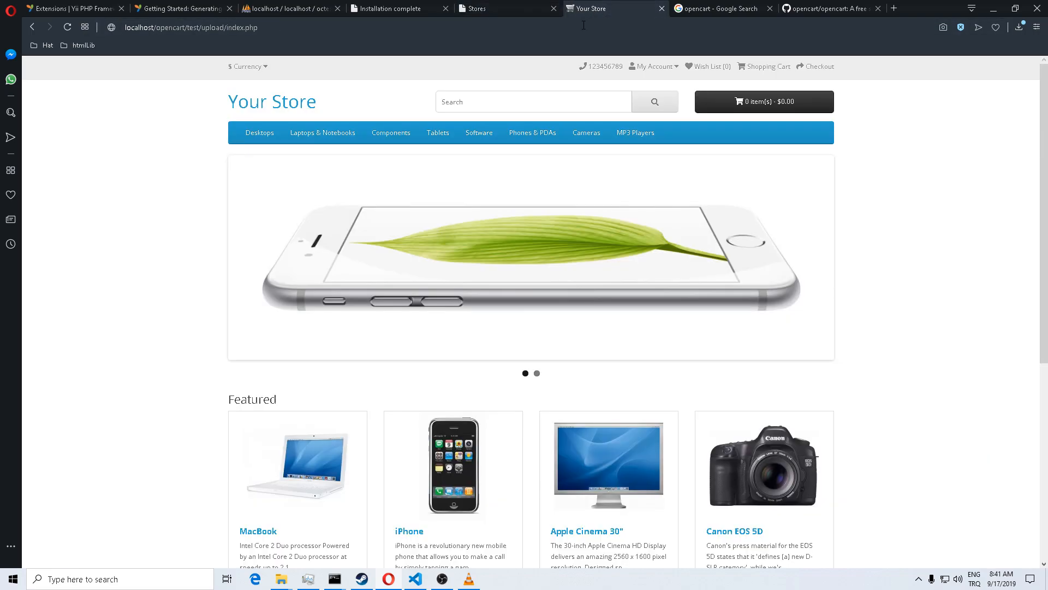
click(73, 28)
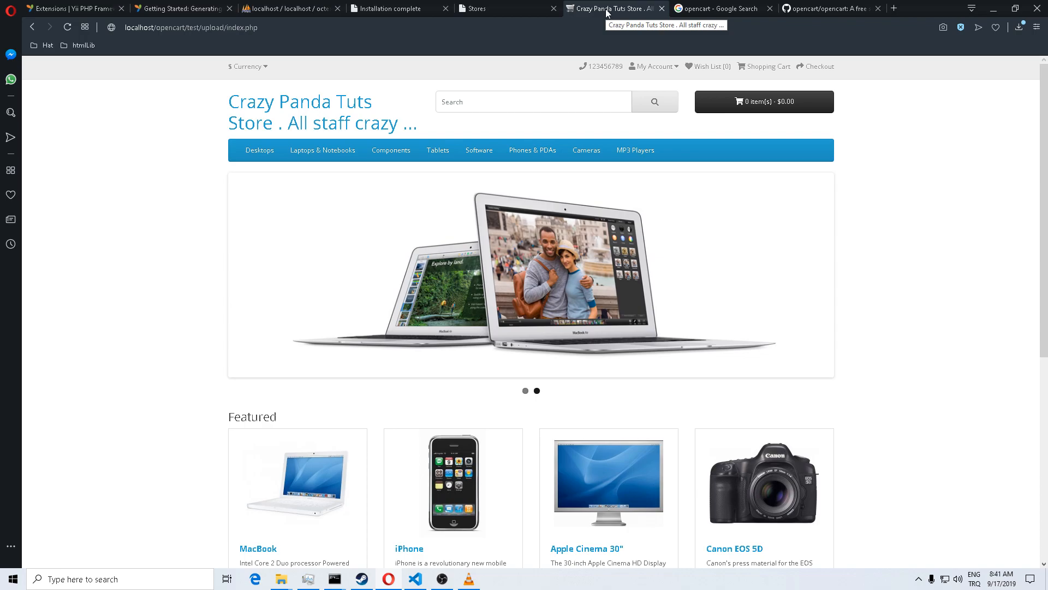
drag(229, 101, 423, 124)
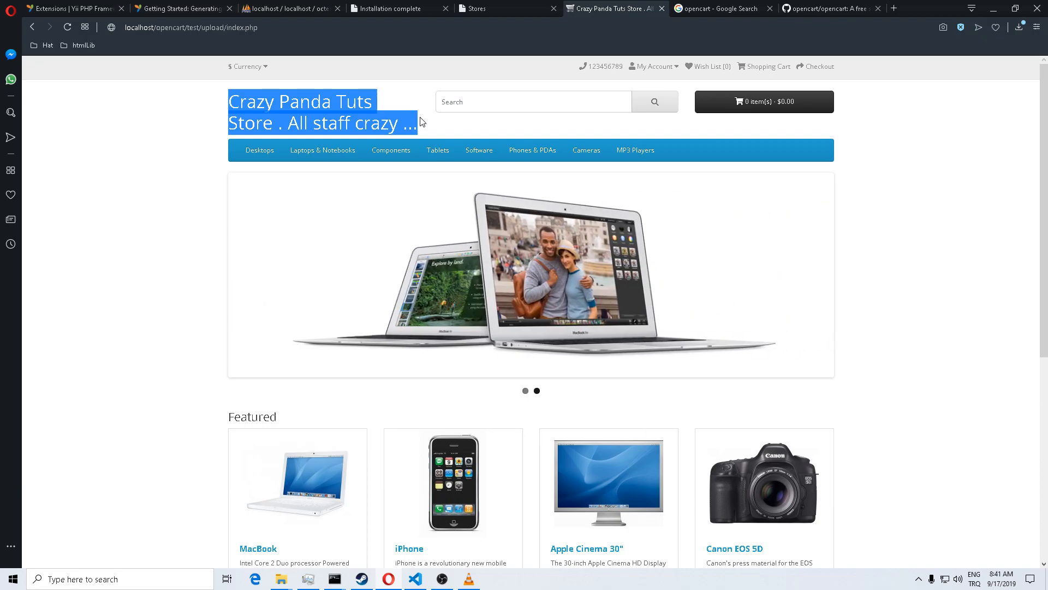
drag(423, 122, 423, 122)
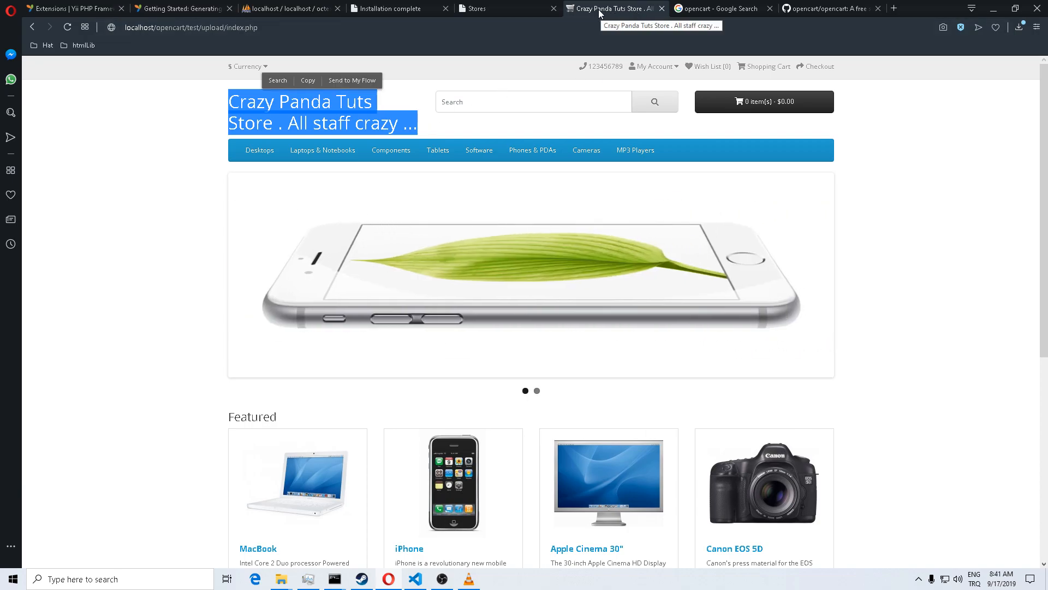
Step: Return to the admin store list and open the default store's settings for editing
click(505, 8)
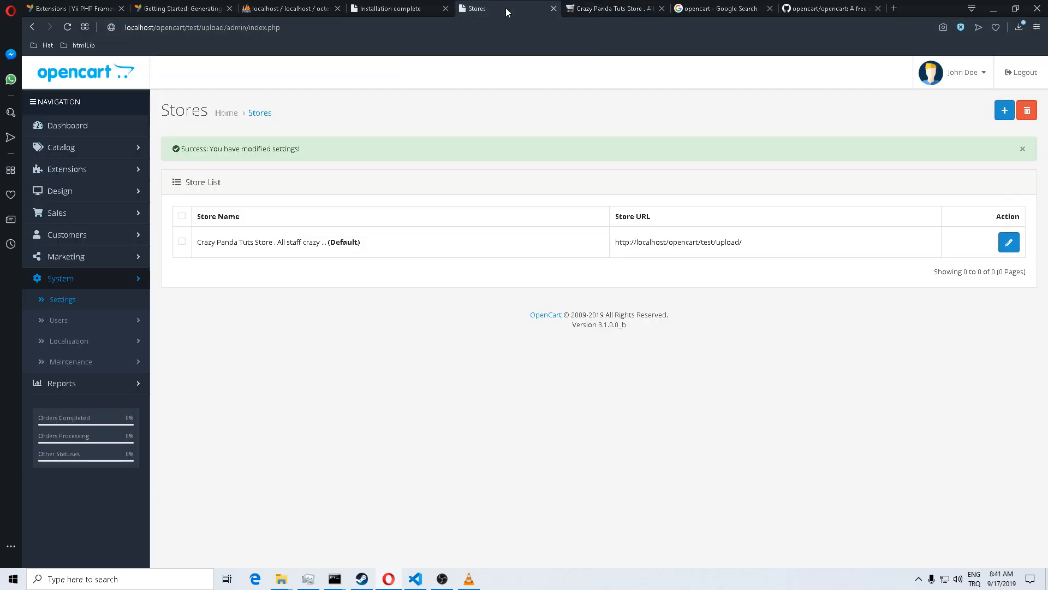
click(1009, 242)
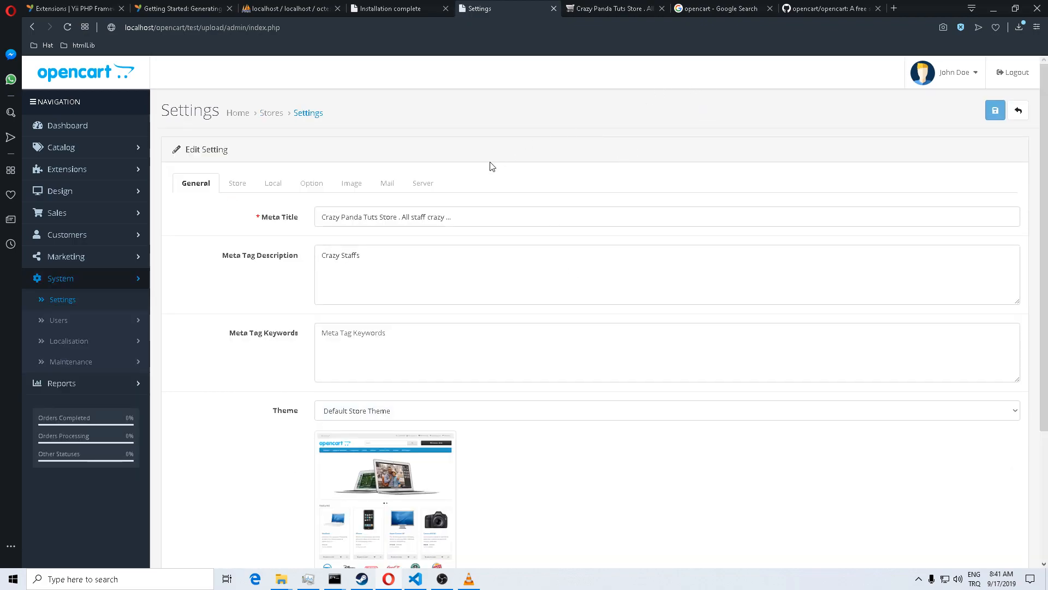
scroll(489, 163, down, 3)
scroll(779, 66, up, 1)
Step: Search Google Images for 'logo' in a new tab and preview the MY COMPANY logo
click(893, 7)
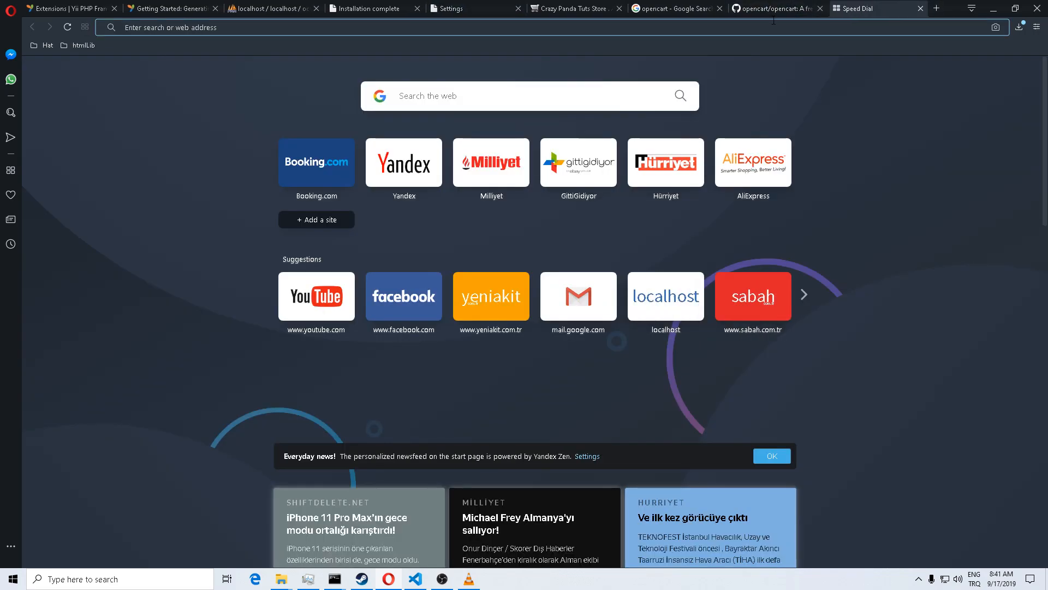
text(logo)
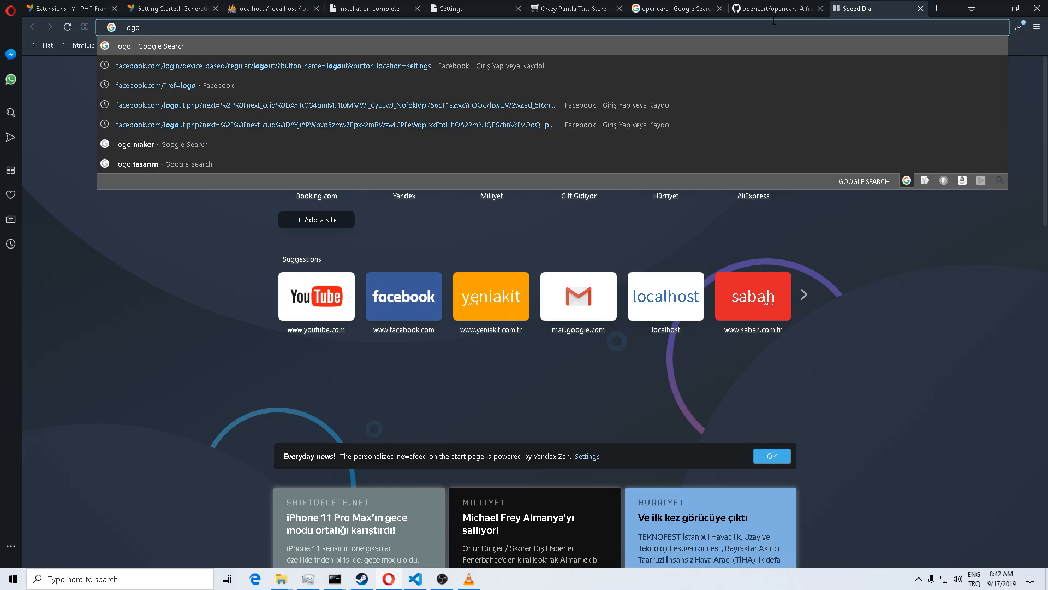
key(Return)
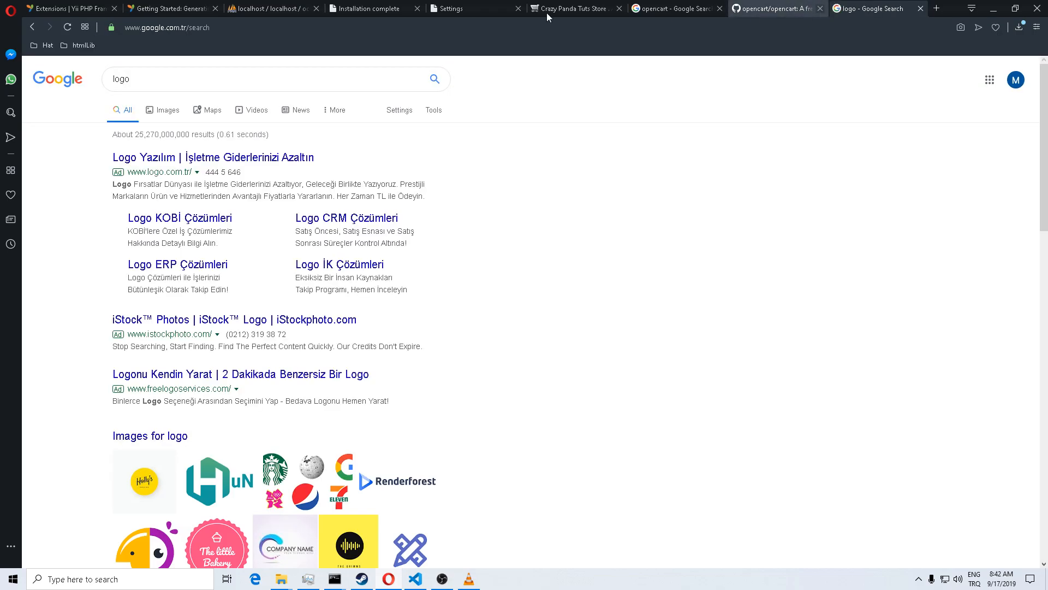
click(163, 111)
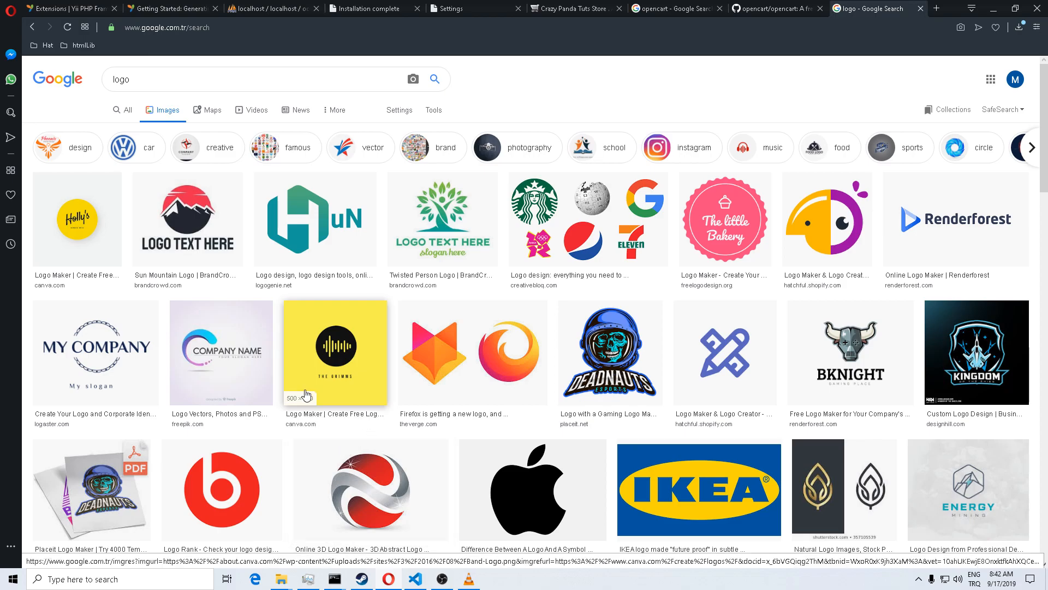
click(125, 352)
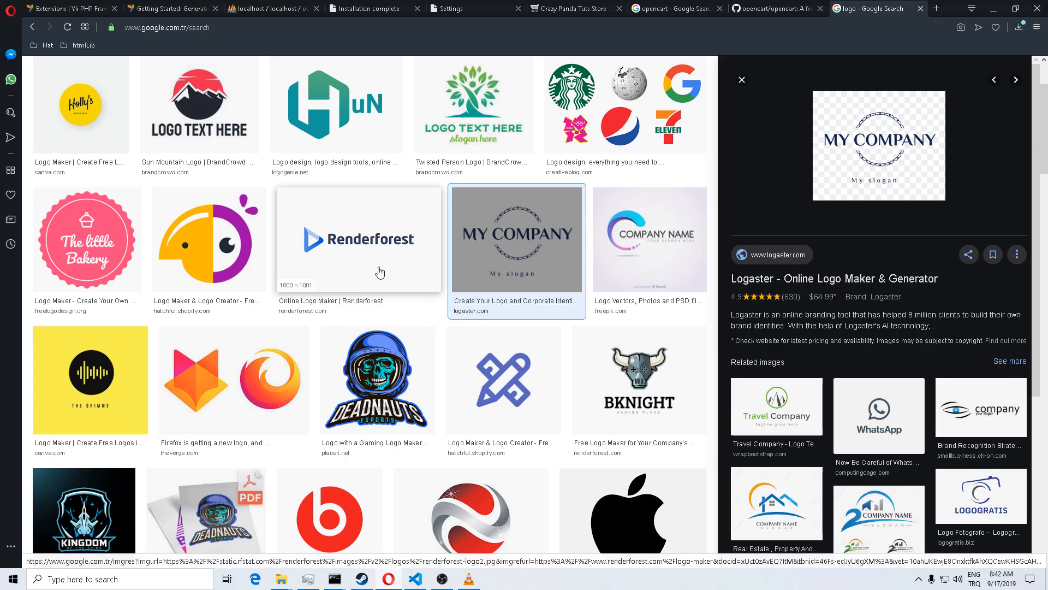
Step: Save the MY COMPANY logo image to Pictures as sampleLogo.png
right_click(545, 249)
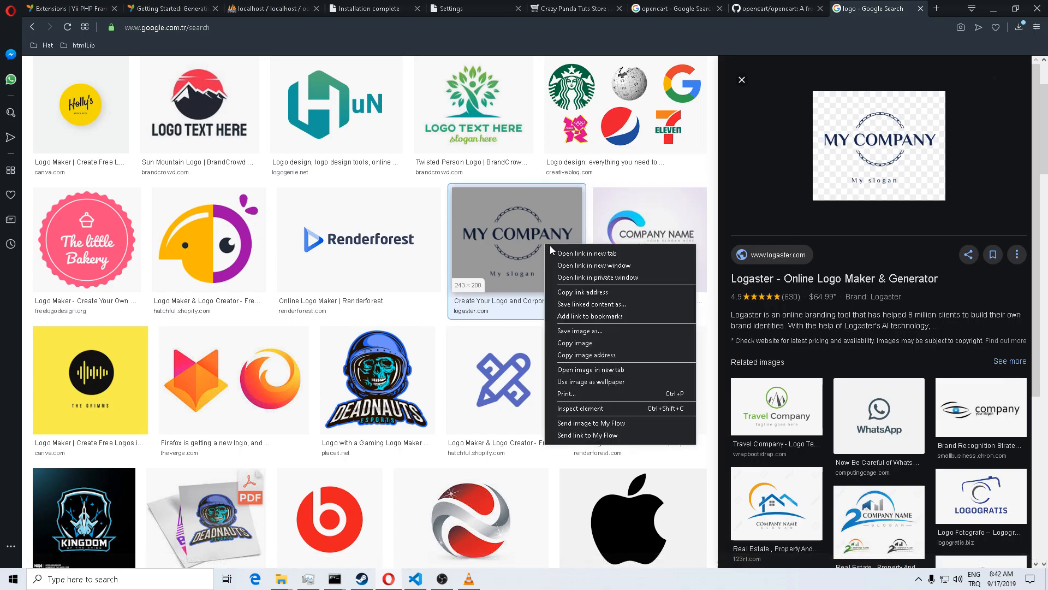
click(611, 338)
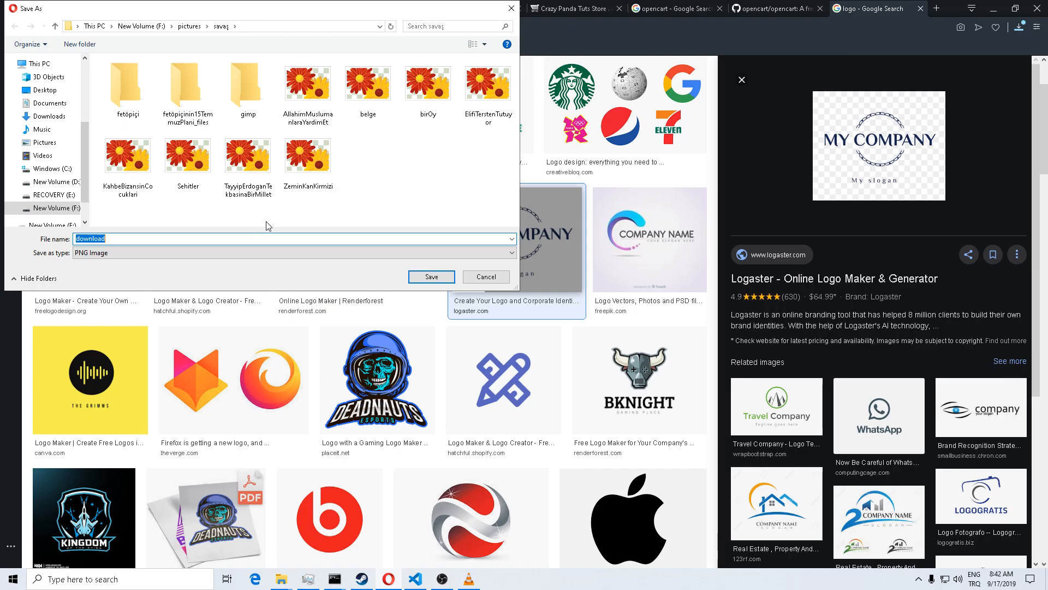
click(52, 146)
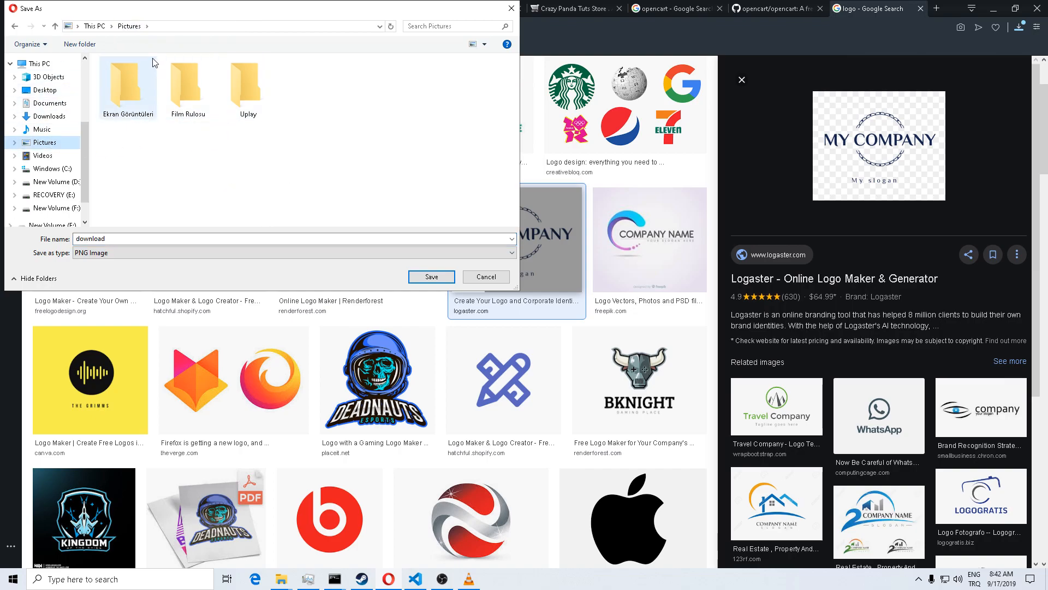
double_click(161, 237)
text(sampleLogo)
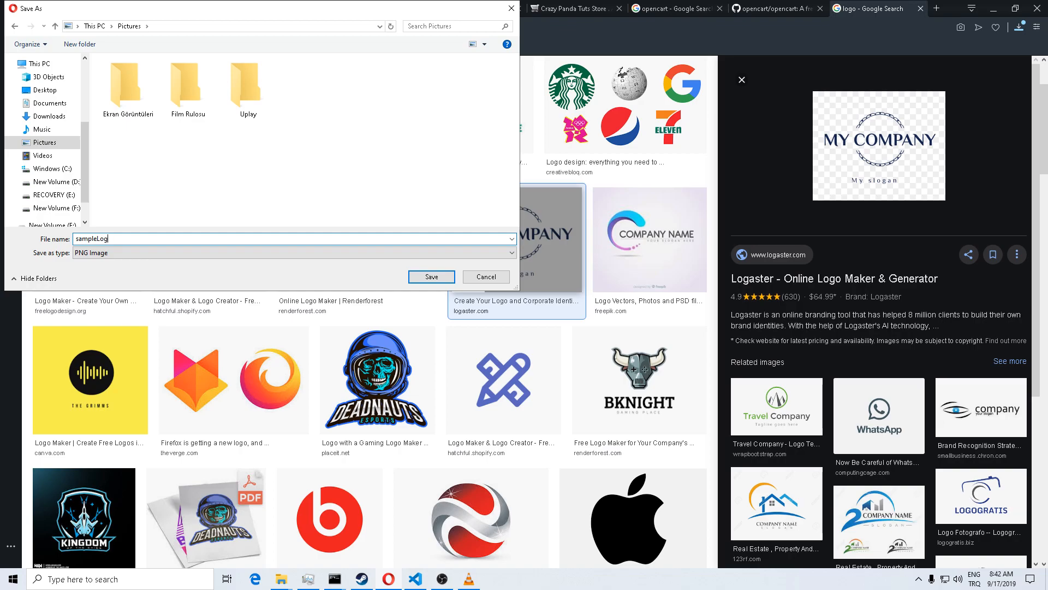
key(Return)
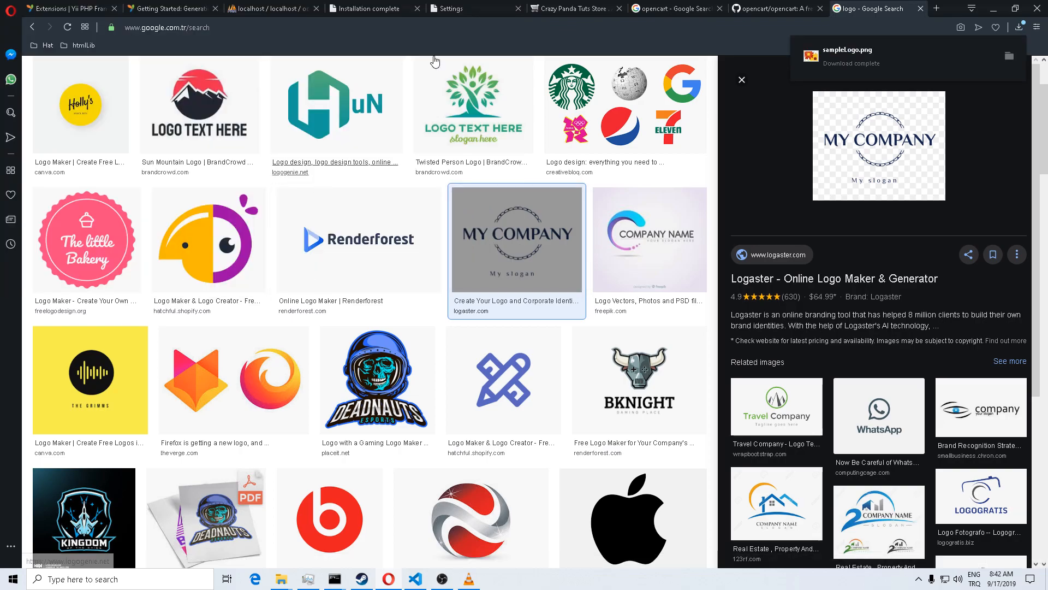
click(586, 8)
Step: On the Image settings, upload sampleLogo.png from Pictures and choose it as the Store Logo
click(457, 10)
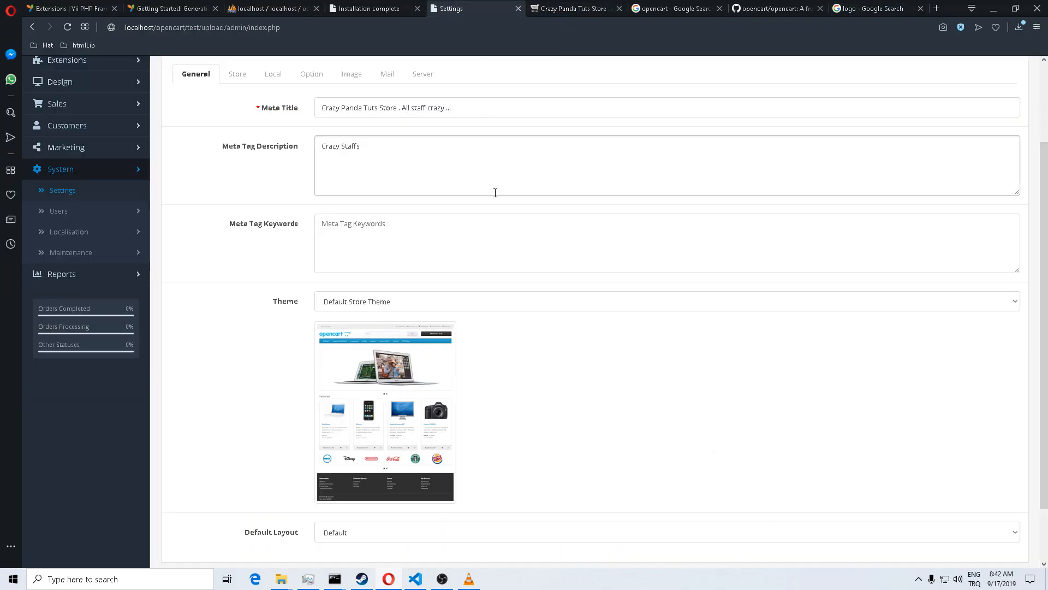
click(350, 75)
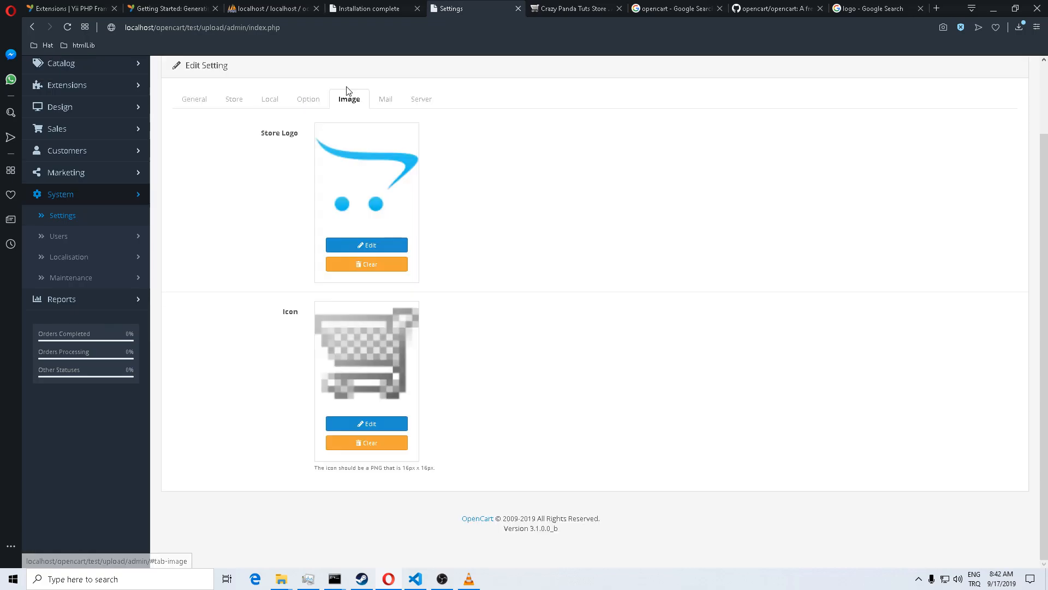
click(372, 249)
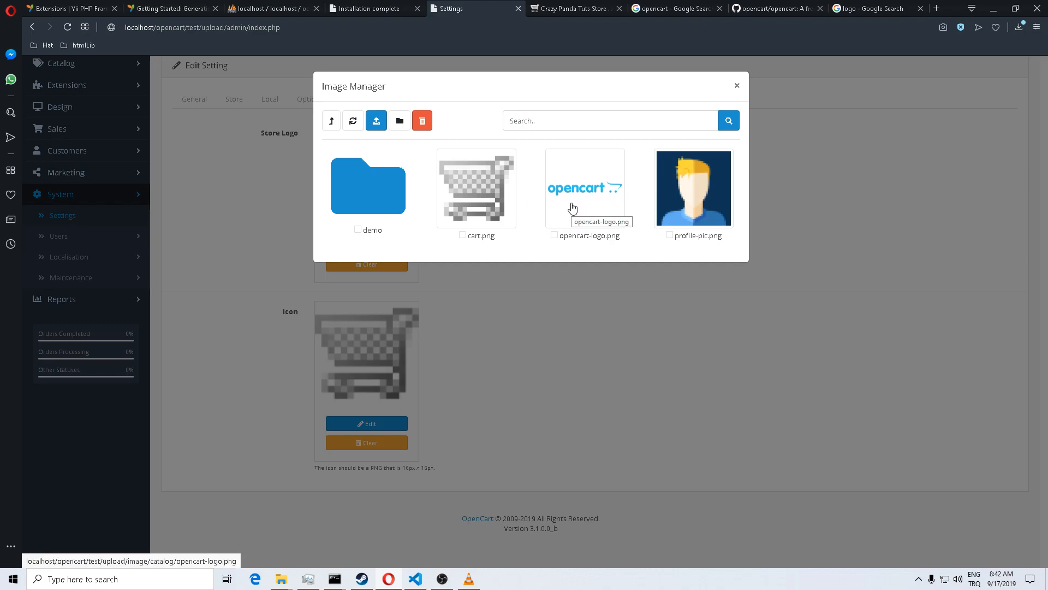
click(376, 121)
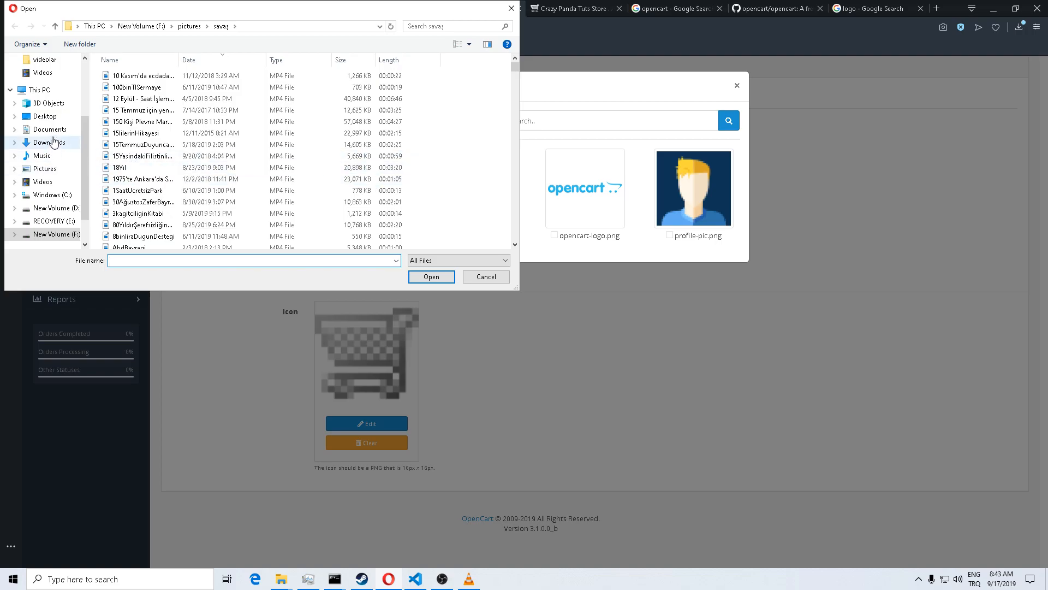
click(43, 169)
click(308, 87)
click(428, 277)
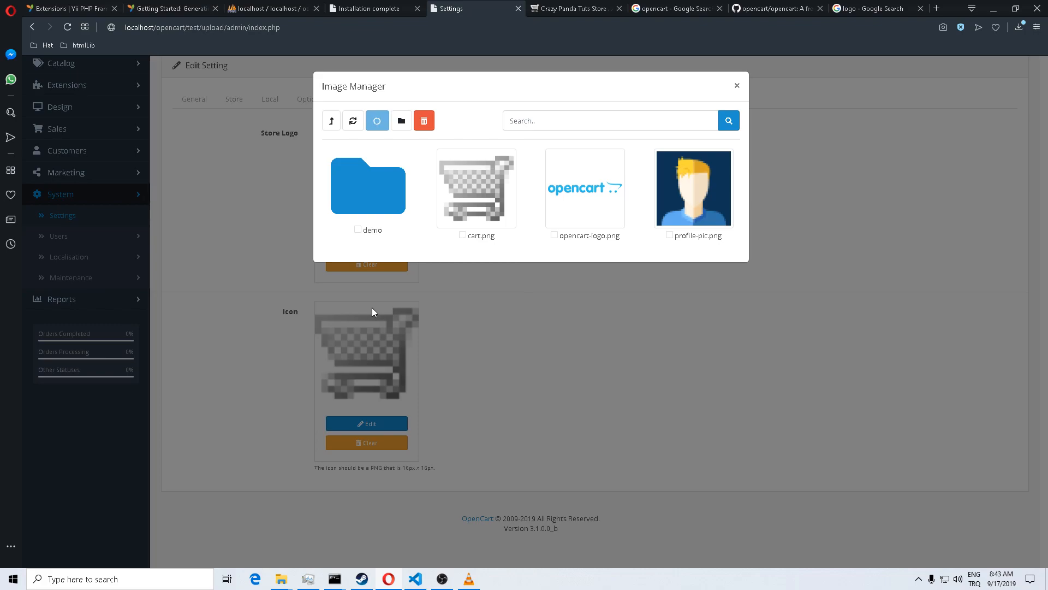
click(638, 96)
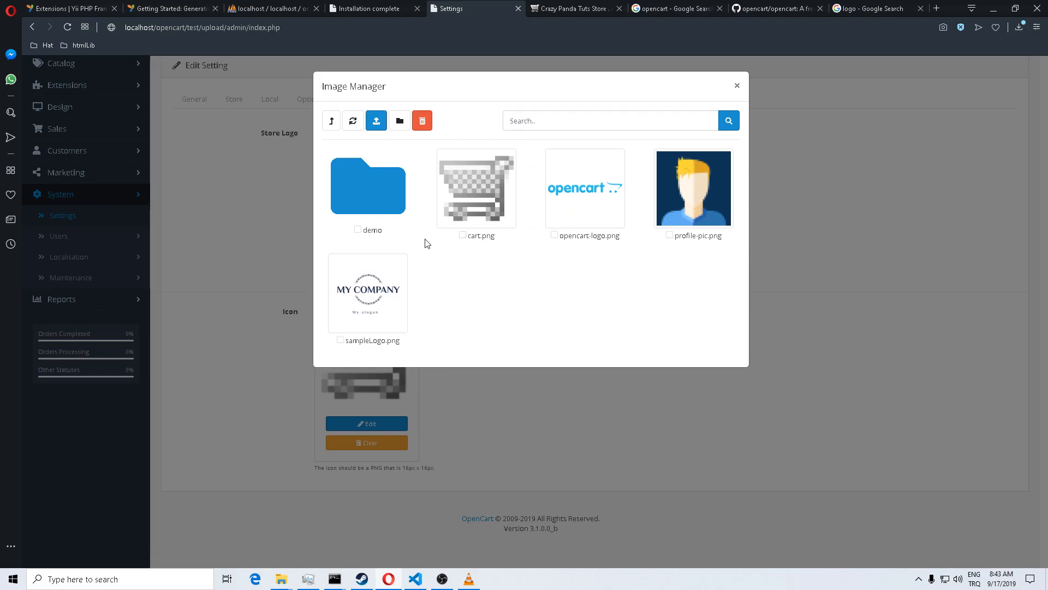
click(377, 287)
scroll(600, 256, up, 2)
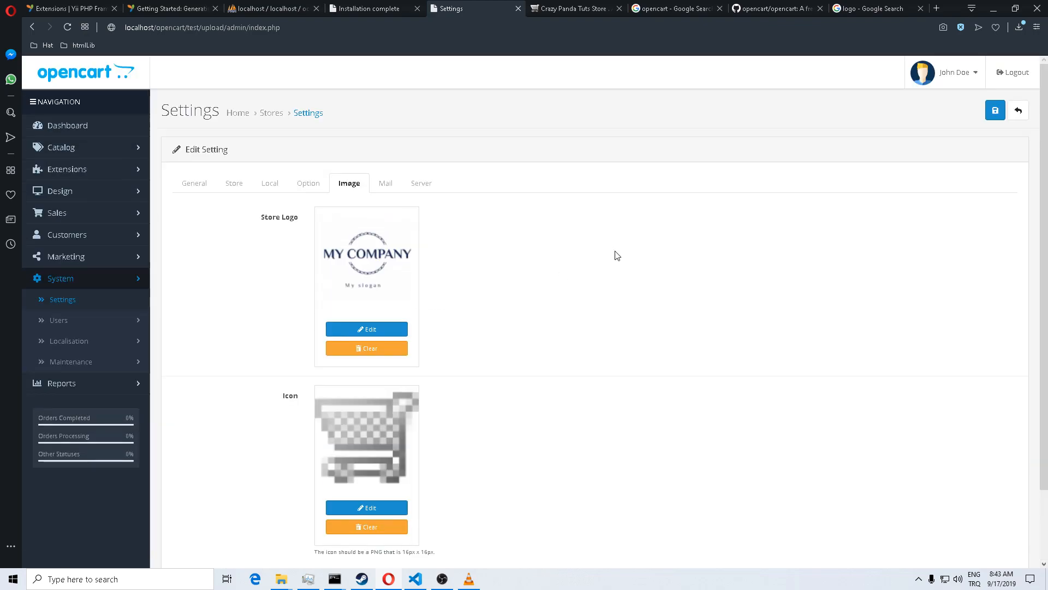
Step: Save the store settings and reload the storefront to show the MY COMPANY logo in the header
click(995, 111)
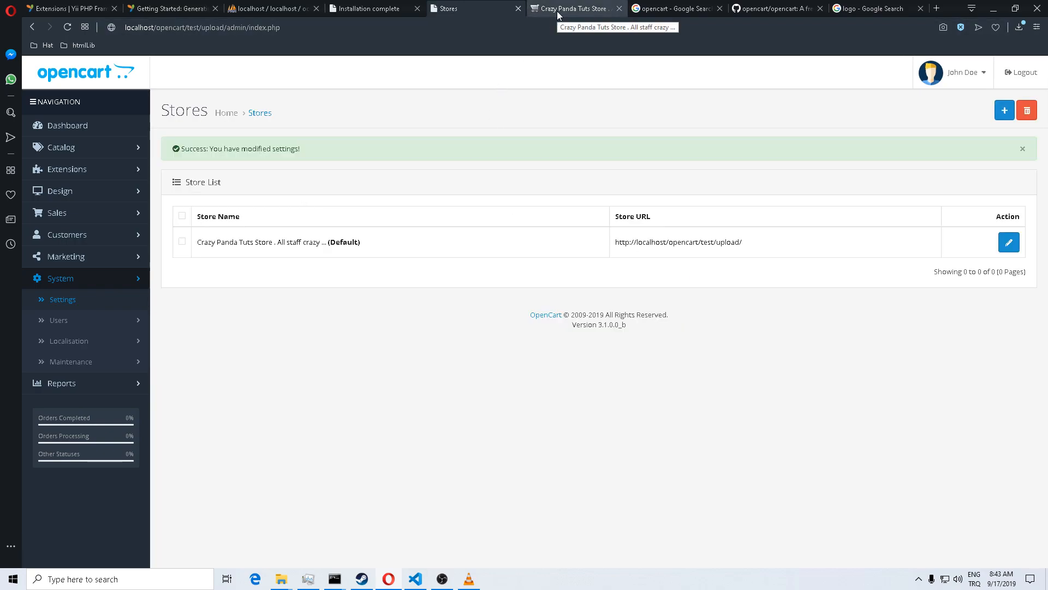
click(557, 11)
click(67, 28)
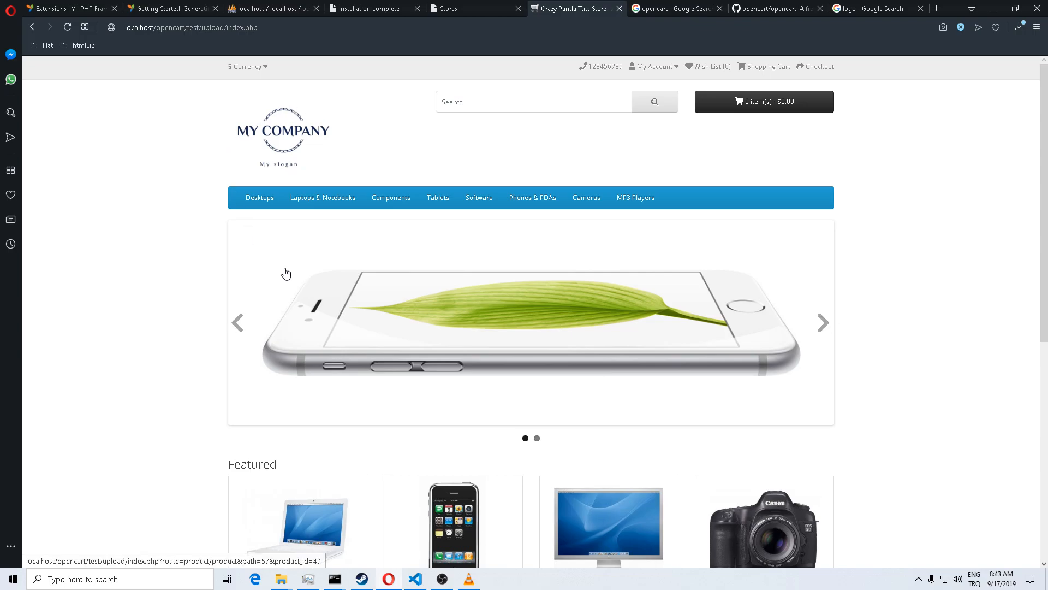
mouse_move(391, 197)
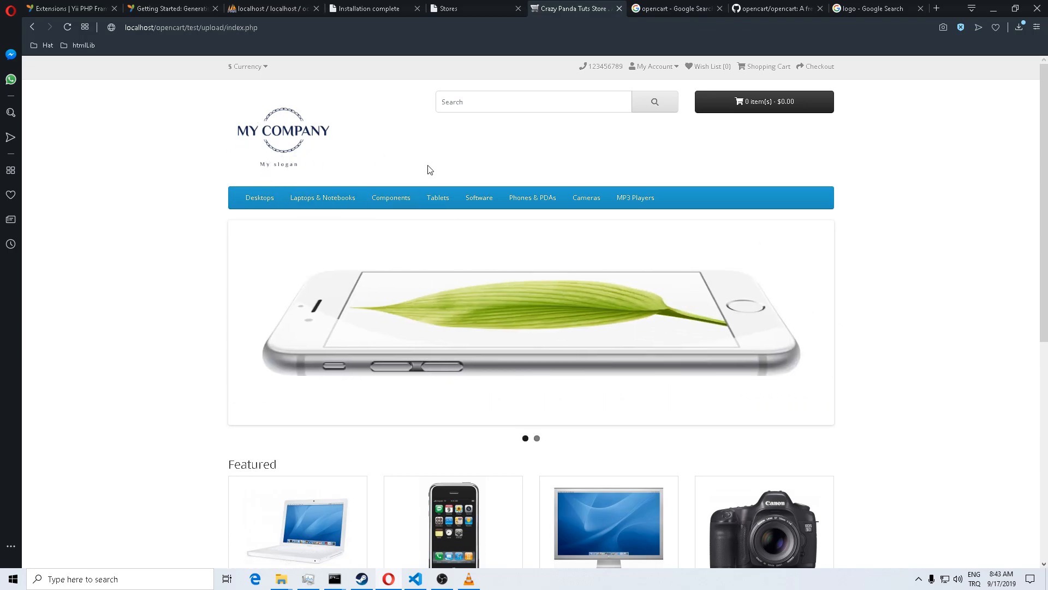
scroll(422, 180, down, 5)
scroll(422, 181, up, 5)
Step: Open the storefront's currency menu to view the available currencies
click(263, 66)
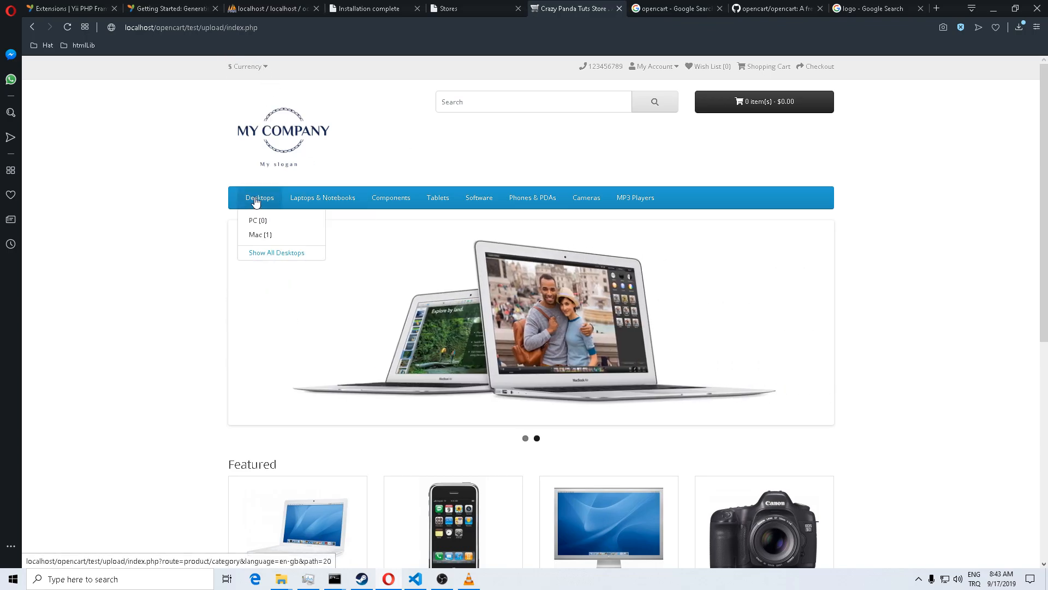
scroll(254, 199, down, 5)
scroll(335, 244, up, 4)
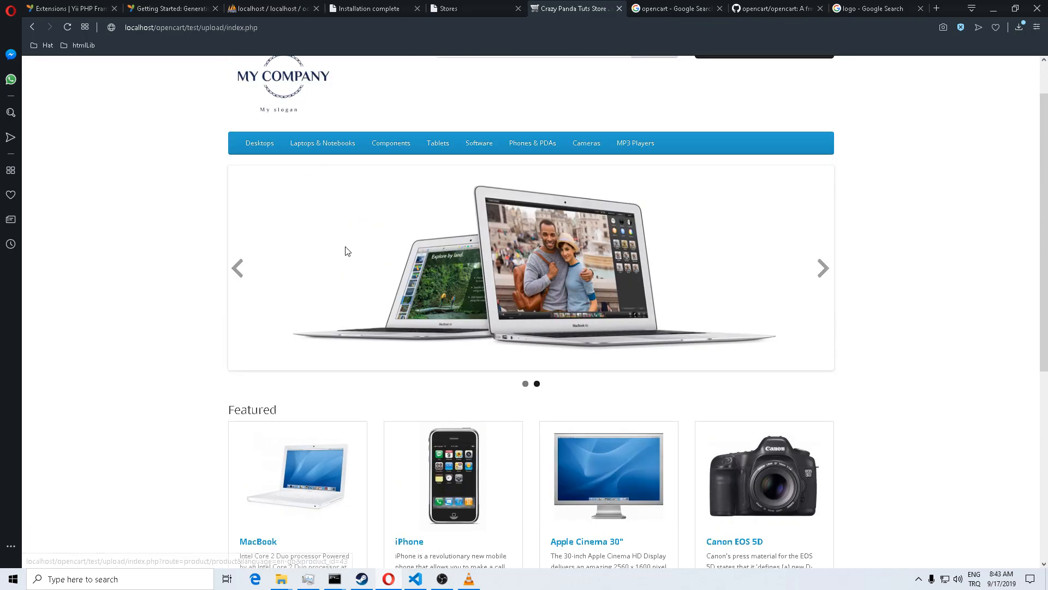
Step: Browse the Desktops, Laptops & Notebooks and Software category listings
mouse_move(272, 149)
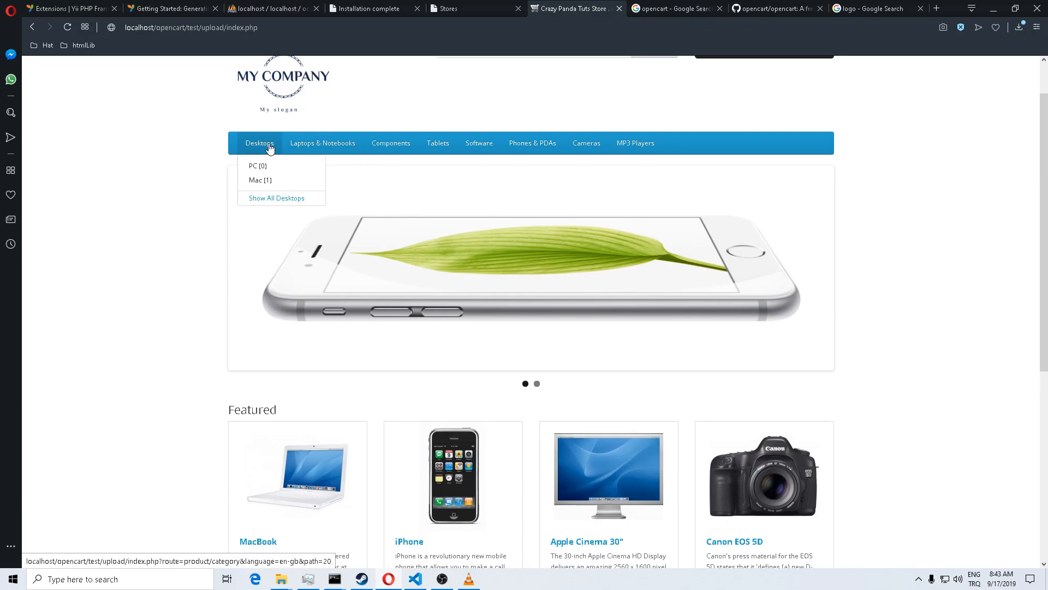
click(264, 198)
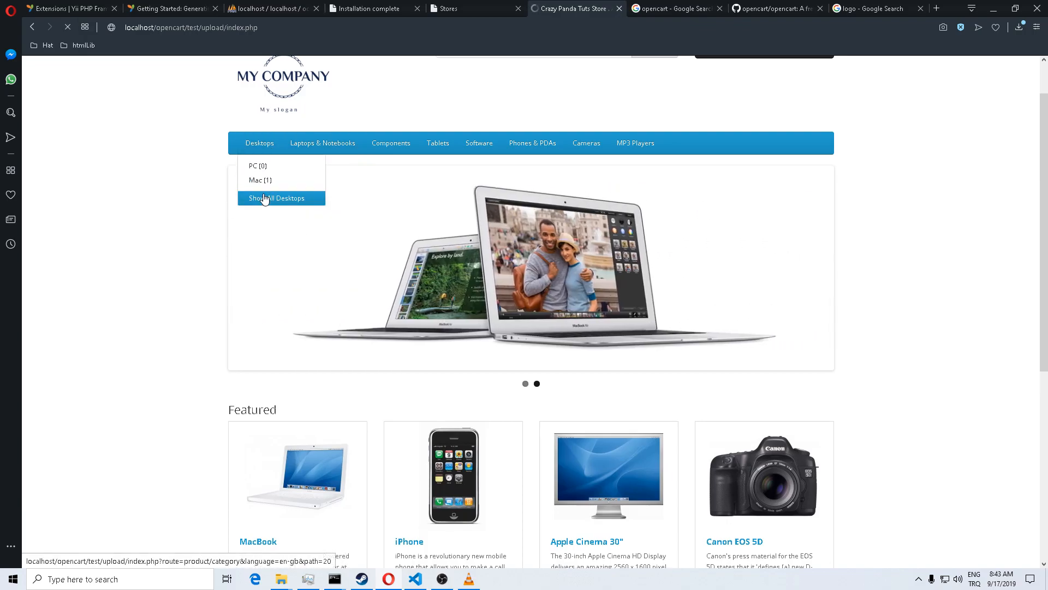
scroll(267, 199, down, 4)
scroll(302, 217, up, 2)
click(270, 247)
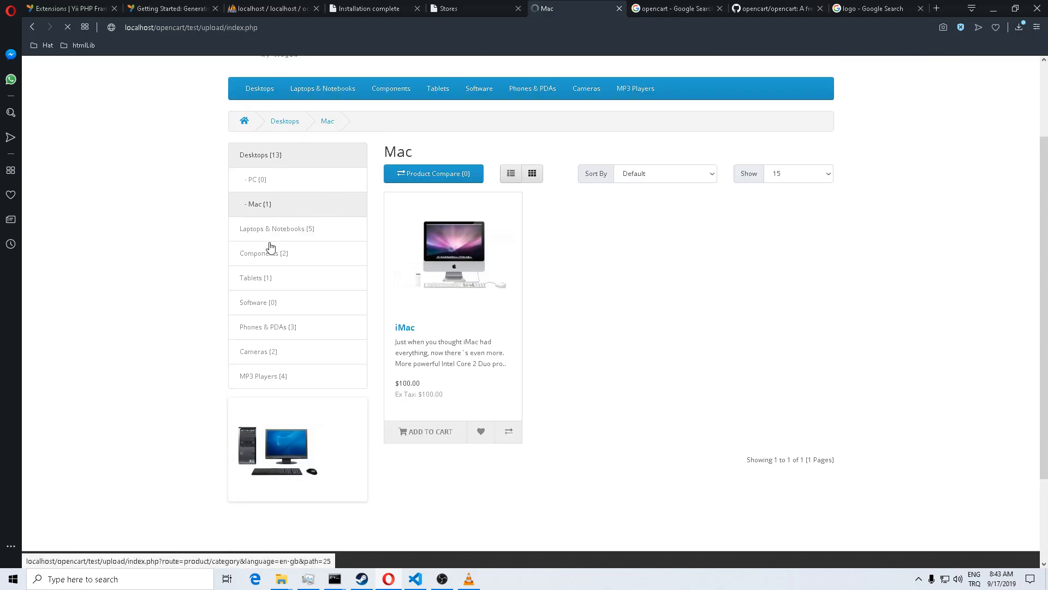
scroll(270, 247, down, 5)
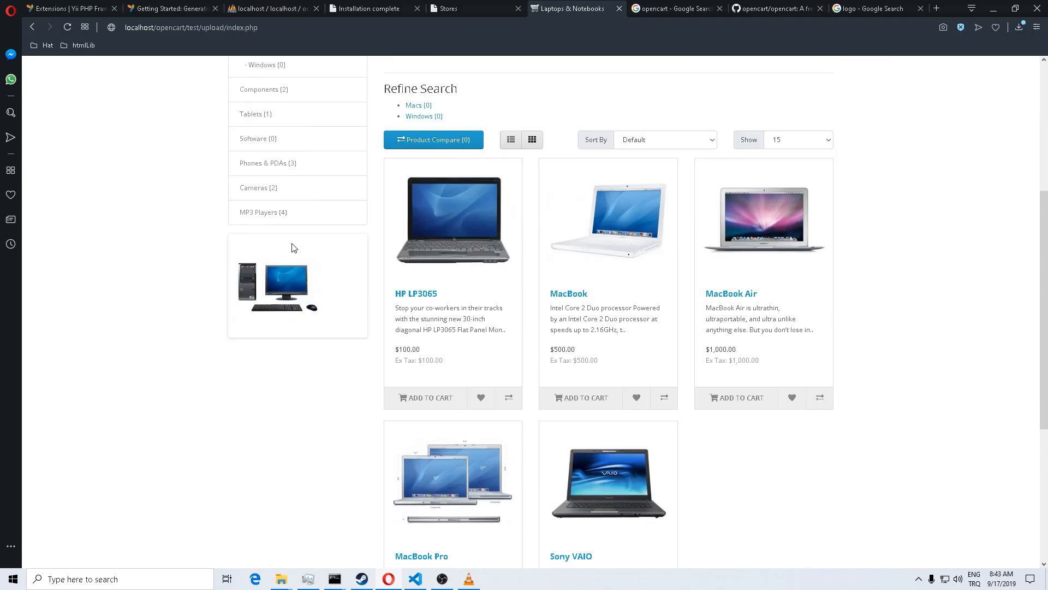
scroll(290, 248, up, 5)
scroll(293, 246, down, 3)
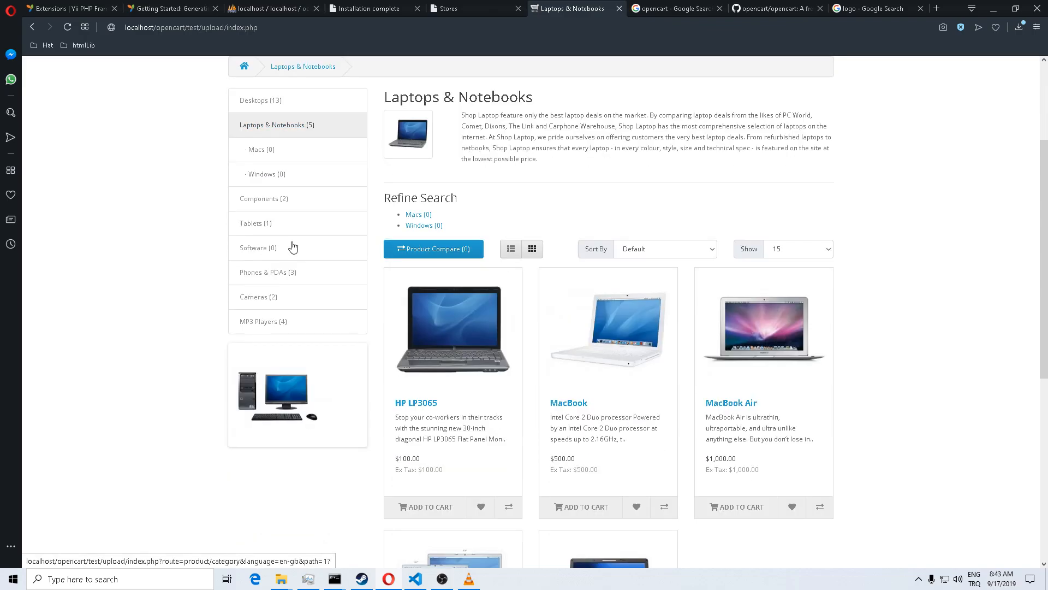
click(253, 243)
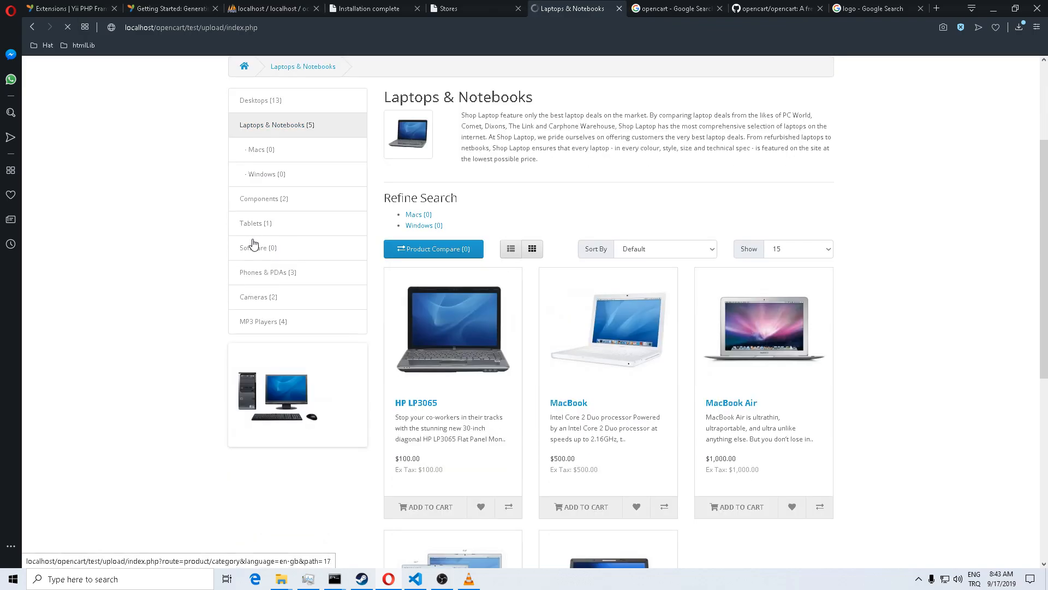